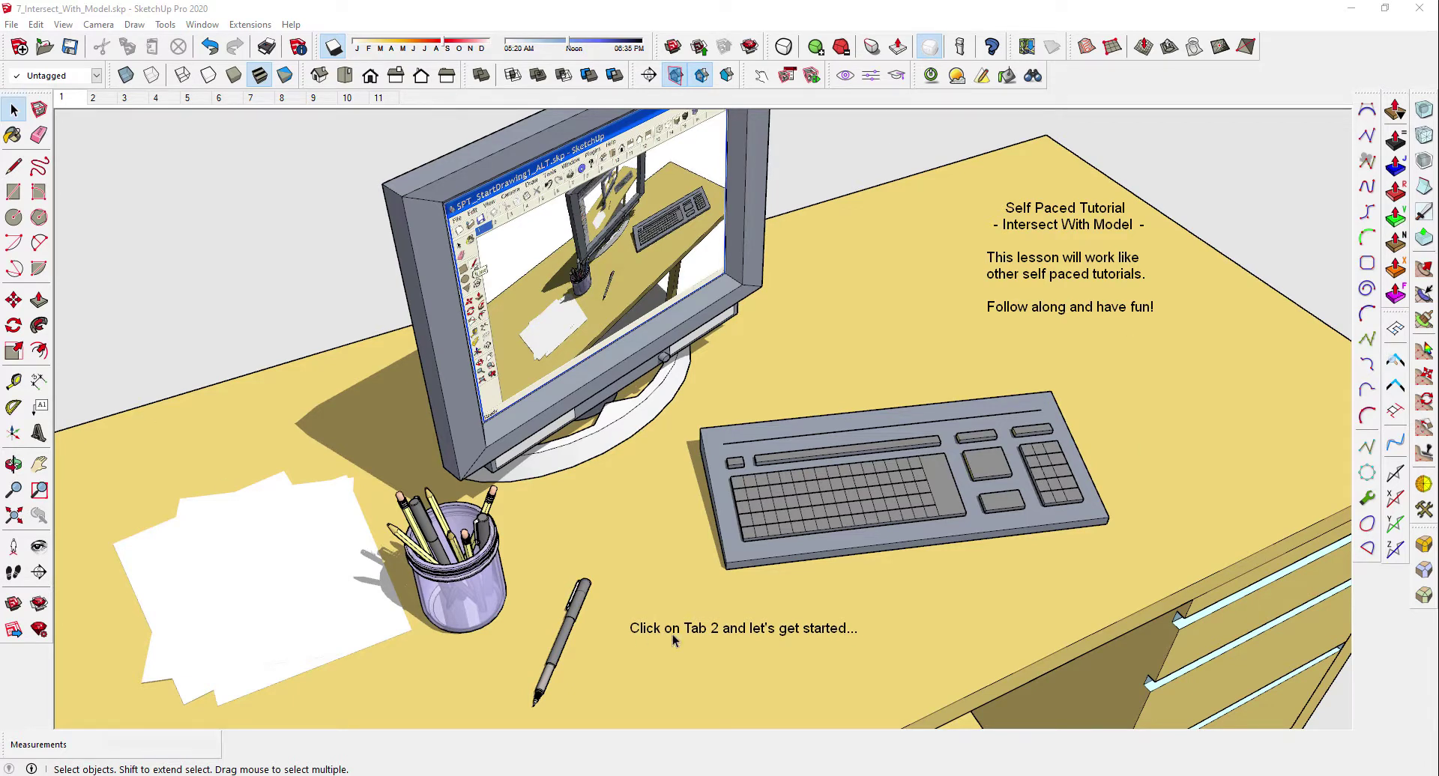
# Step: In scene 2, bring up the Intersect Faces context menu for the cylinder, cube and cross groups
pyautogui.click(96, 100)
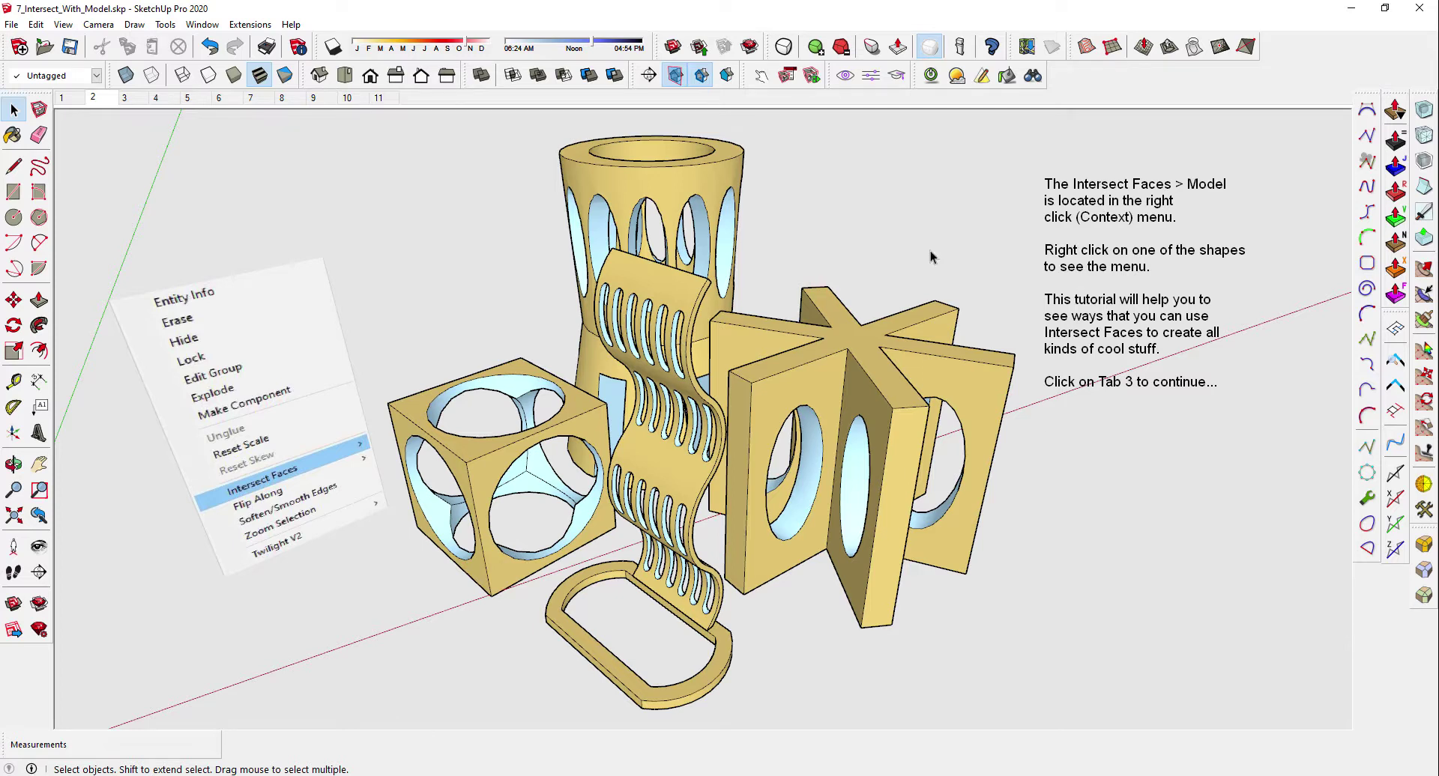
pyautogui.rightClick(645, 189)
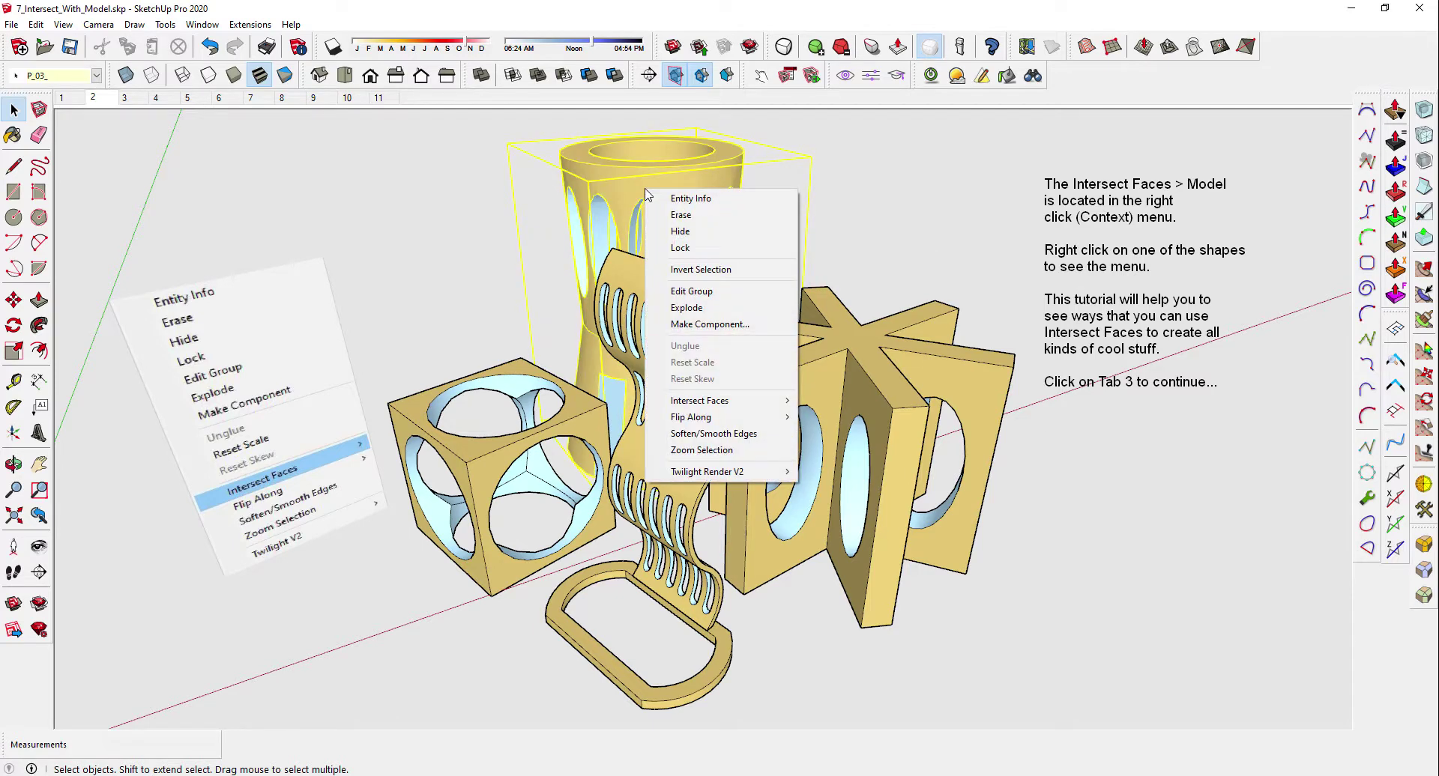
pyautogui.rightClick(483, 461)
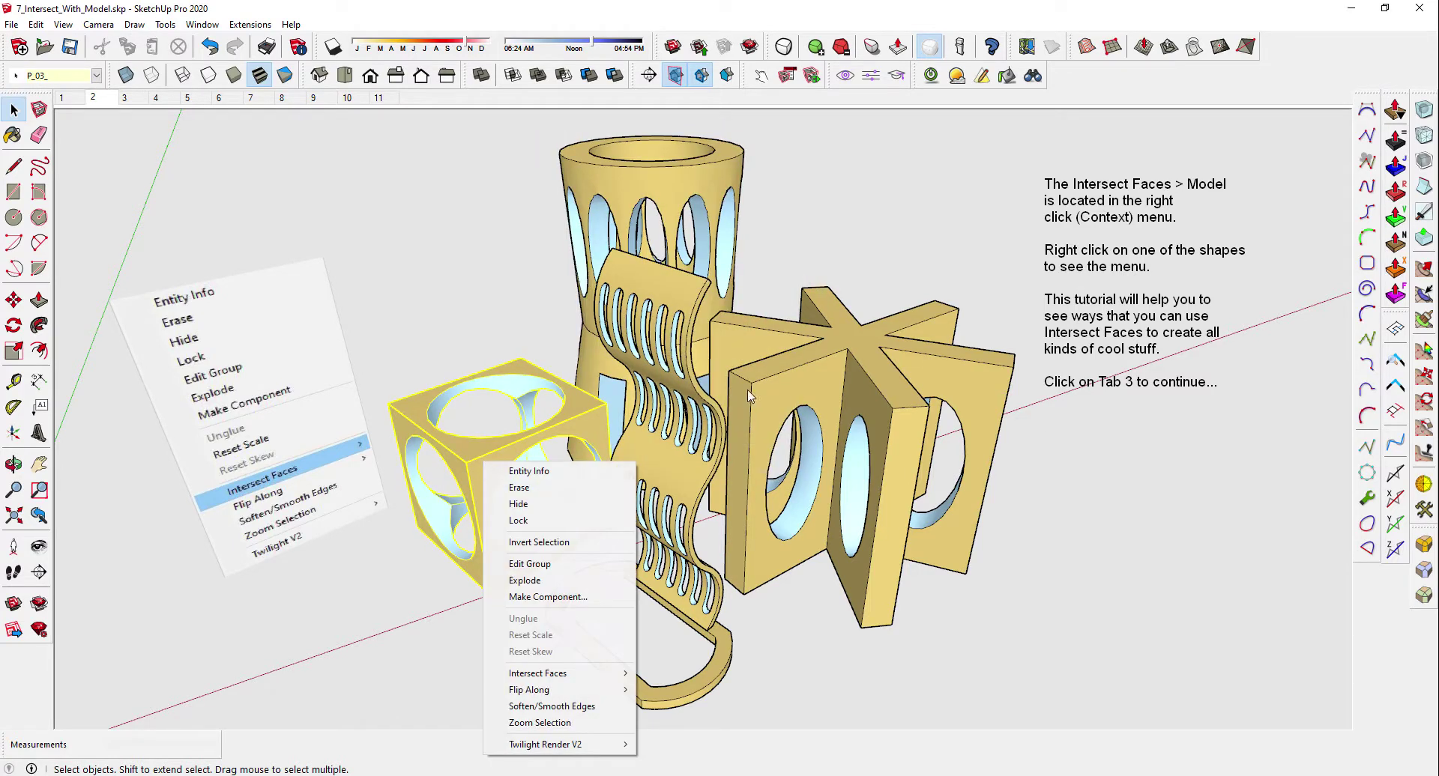
pyautogui.rightClick(786, 345)
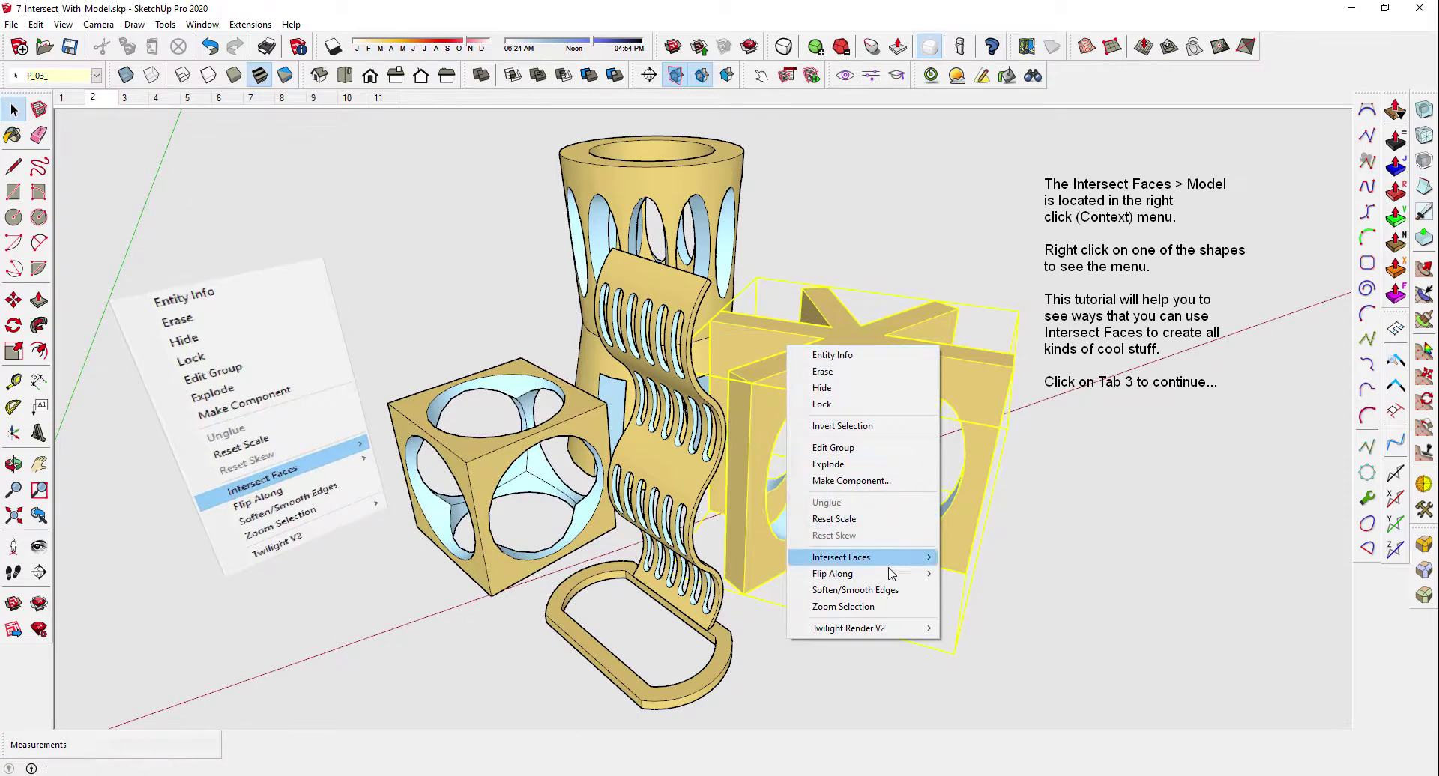
pyautogui.moveTo(908, 559)
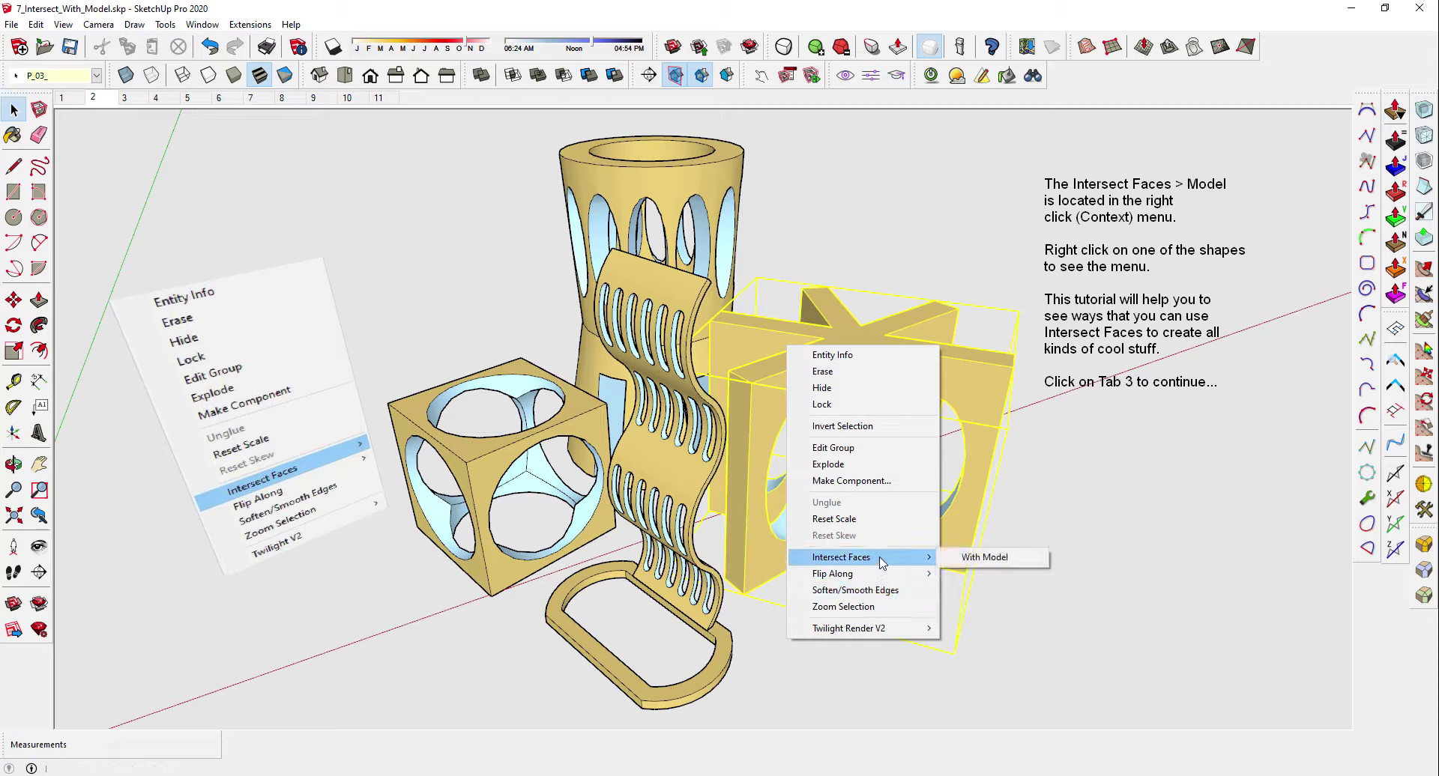
# Step: Go to scene 3 and view the brown and blue planes nearly edge-on
pyautogui.click(138, 103)
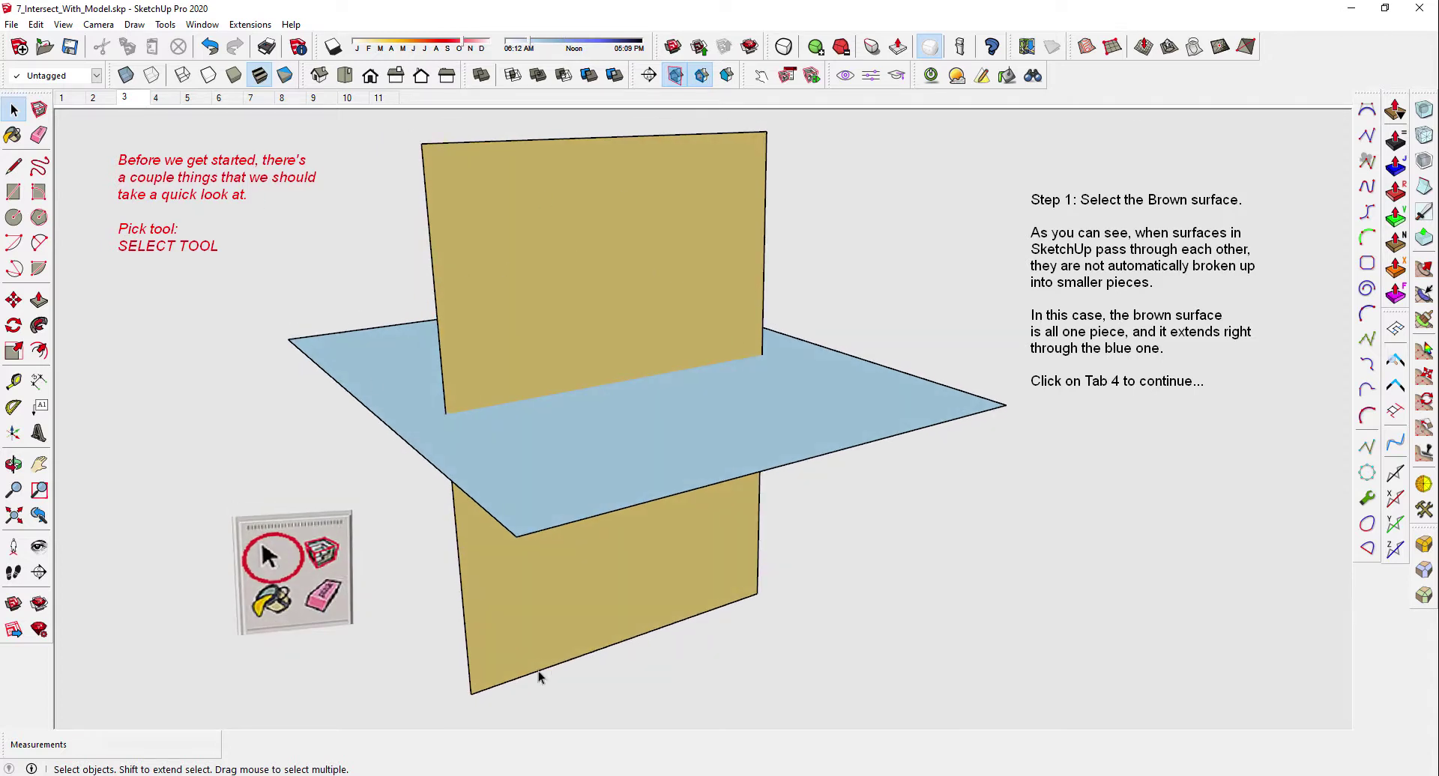
pyautogui.moveTo(642, 504); pyautogui.dragTo(822, 526, button='middle')
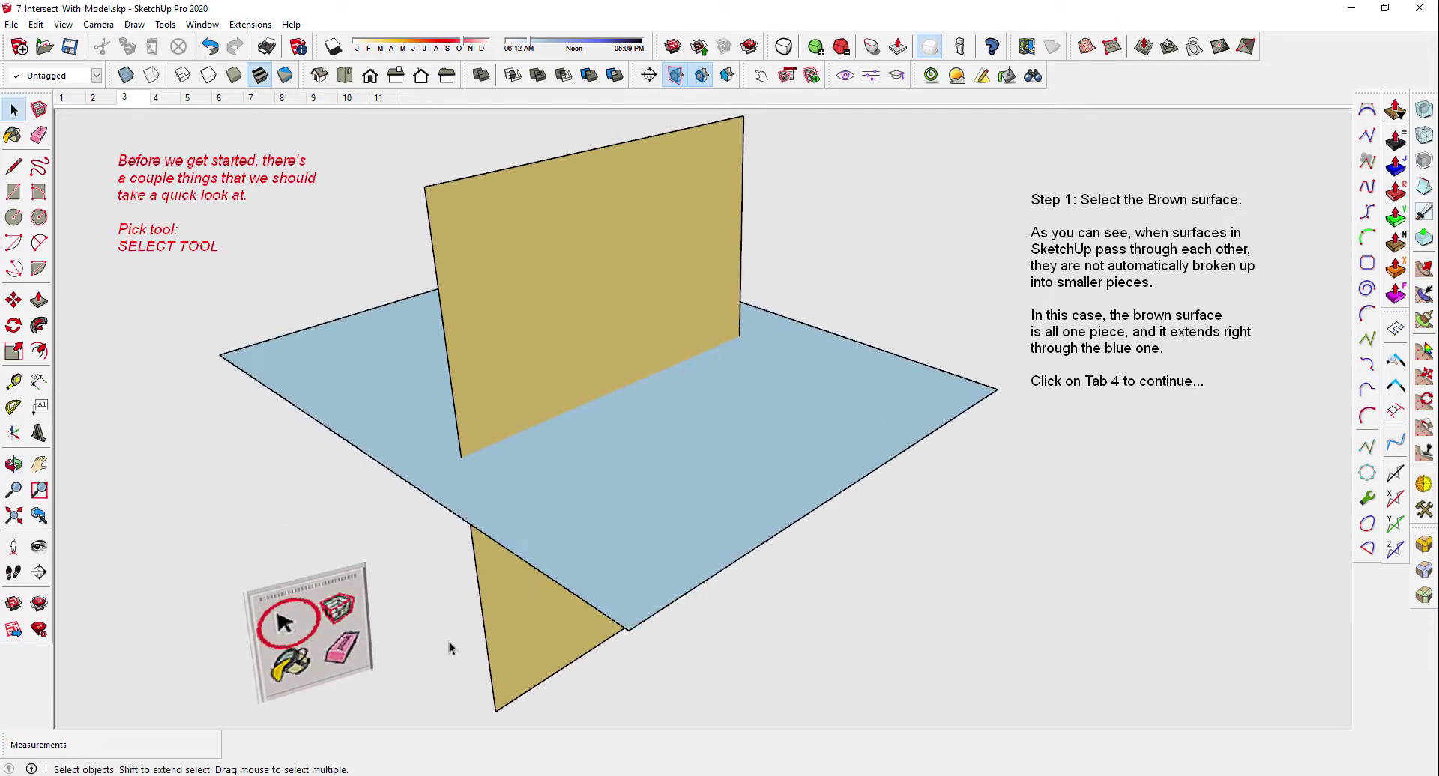
pyautogui.moveTo(449, 642); pyautogui.dragTo(516, 546, button='middle')
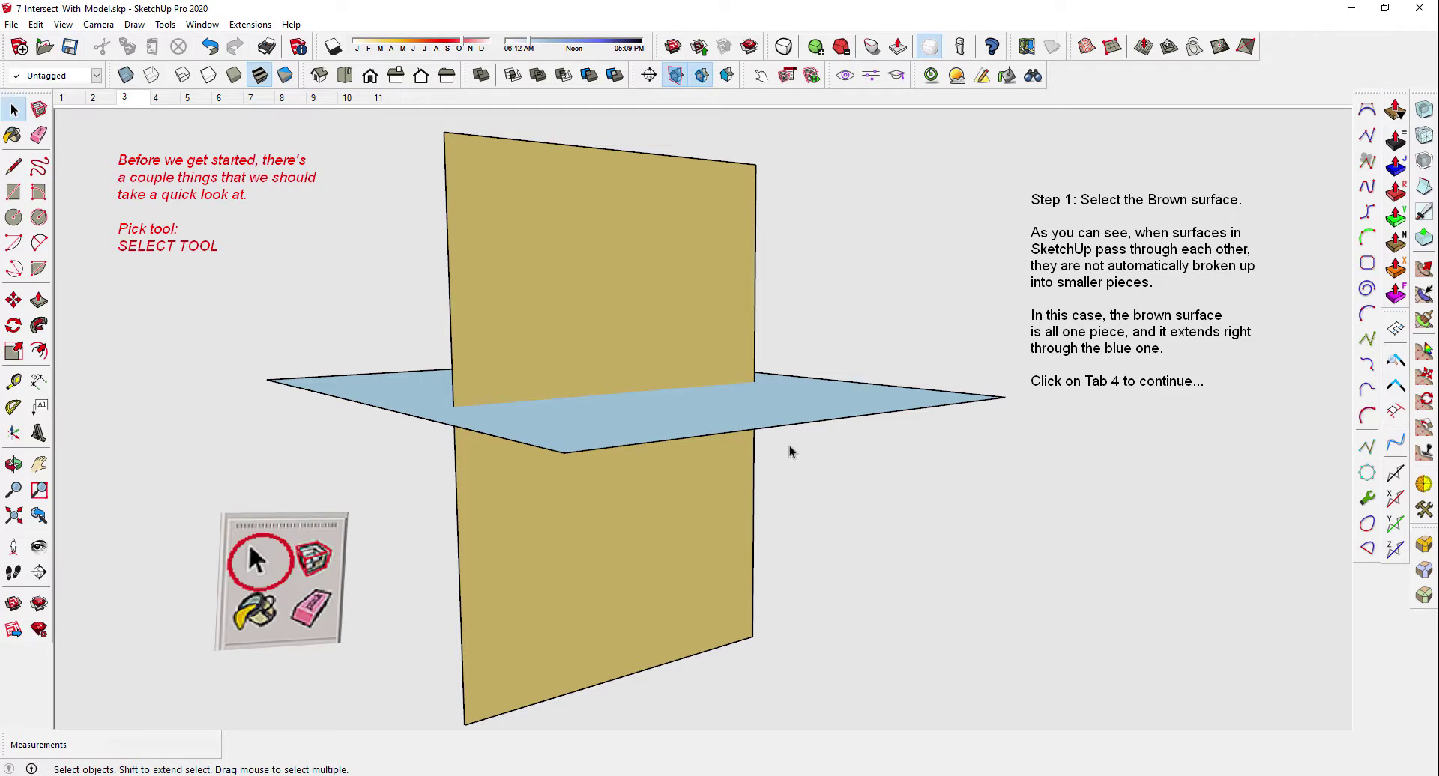
pyautogui.scroll(6, 789, 447)
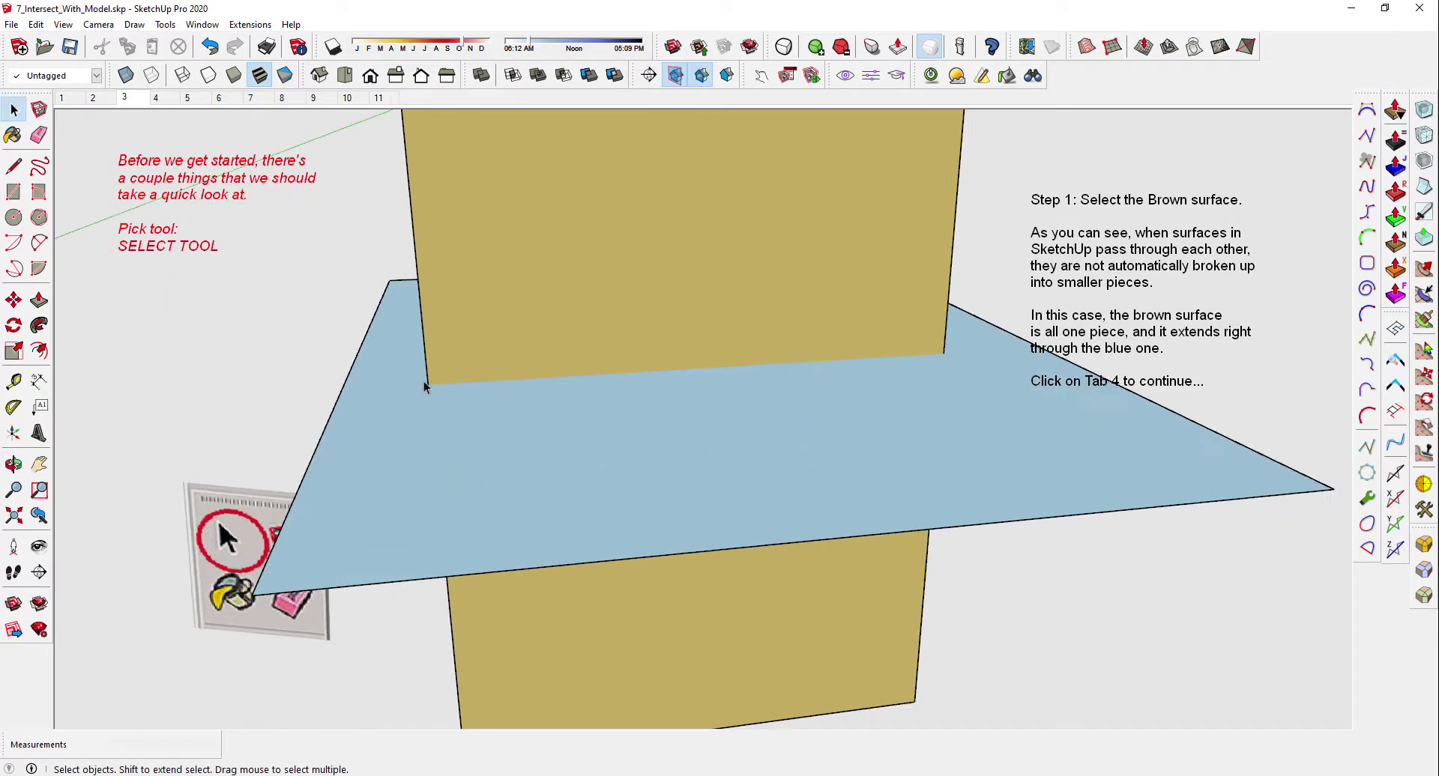
pyautogui.scroll(-4, 659, 368)
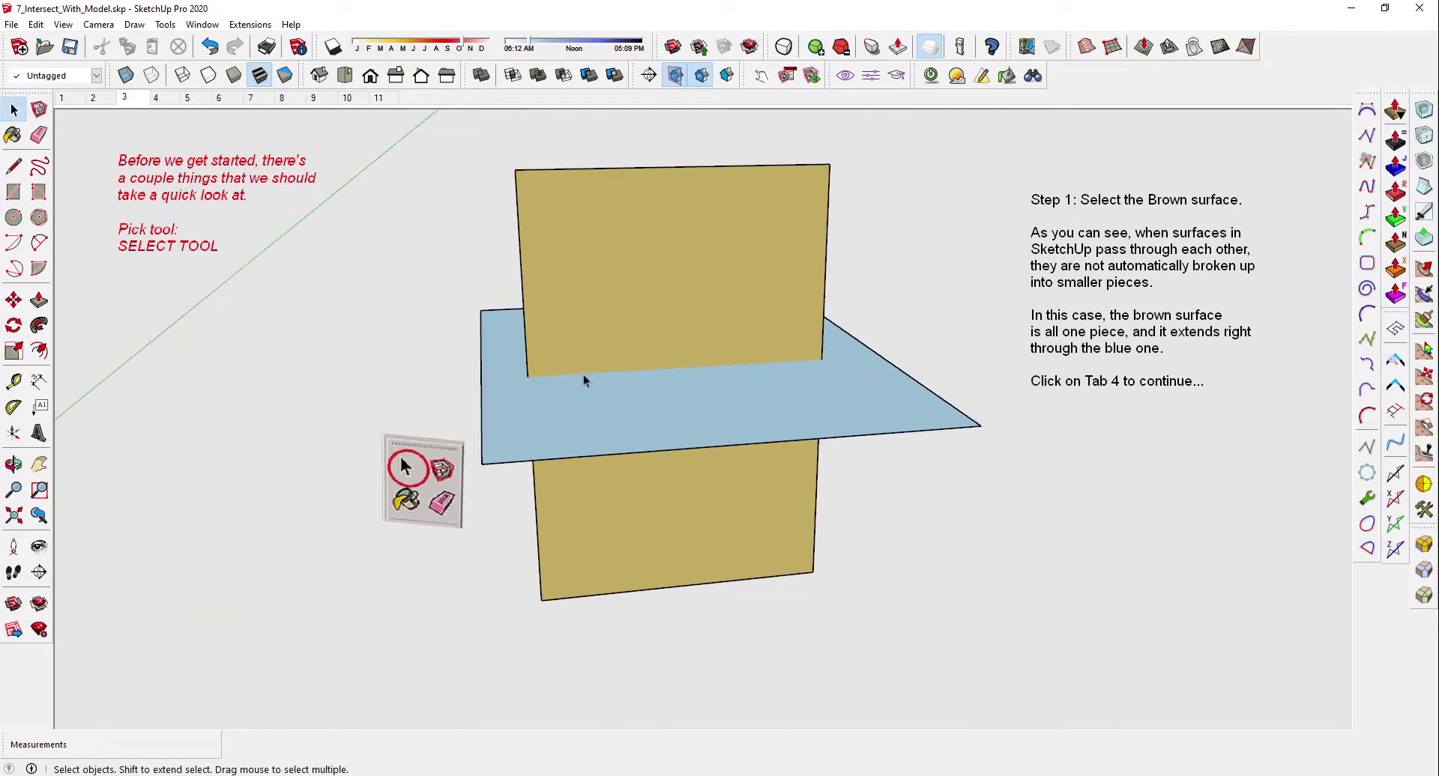
# Step: Delete the brown surface to show it is one piece, then undo the deletion
pyautogui.click(617, 268)
pyautogui.press('Delete')
pyautogui.moveTo(627, 517); pyautogui.dragTo(698, 554, button='middle')
pyautogui.press('space')
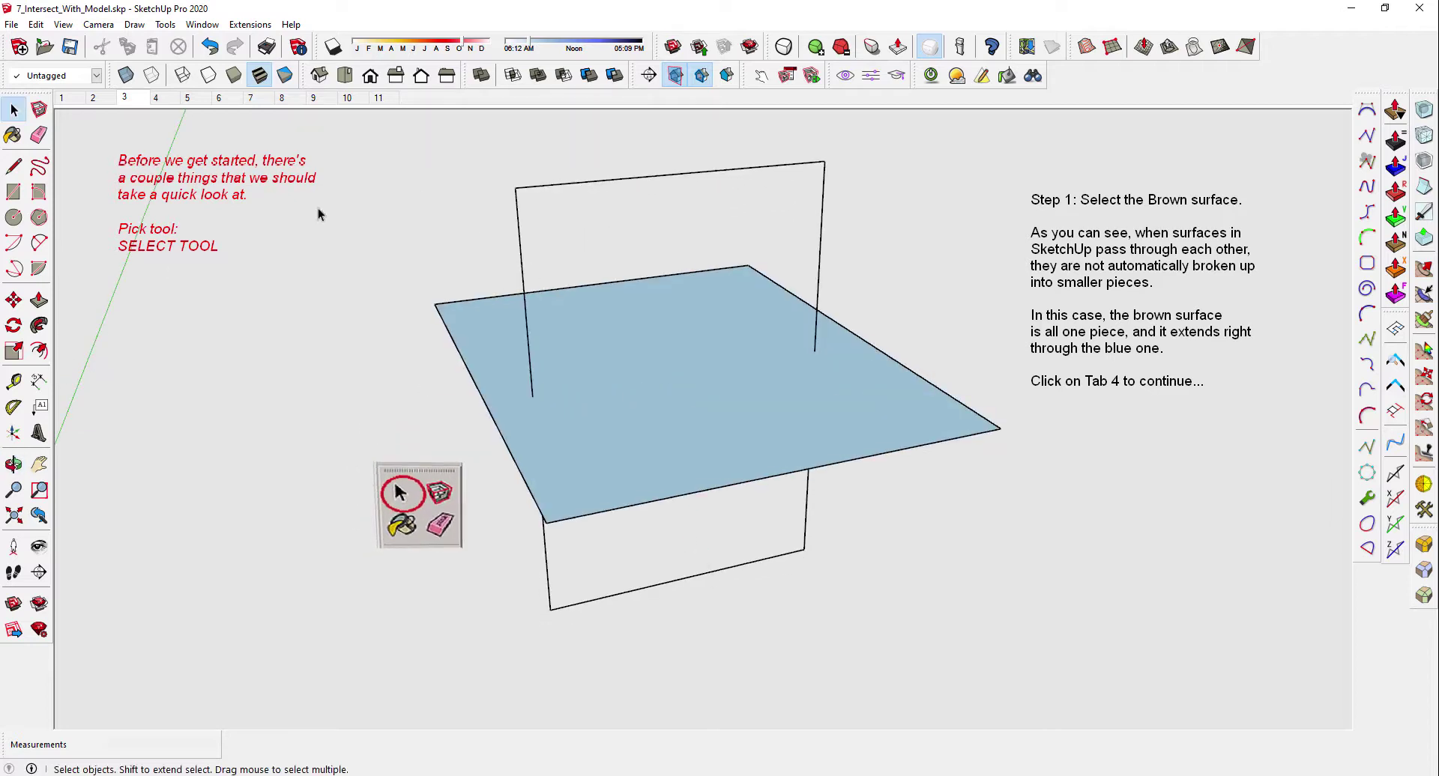
pyautogui.click(210, 46)
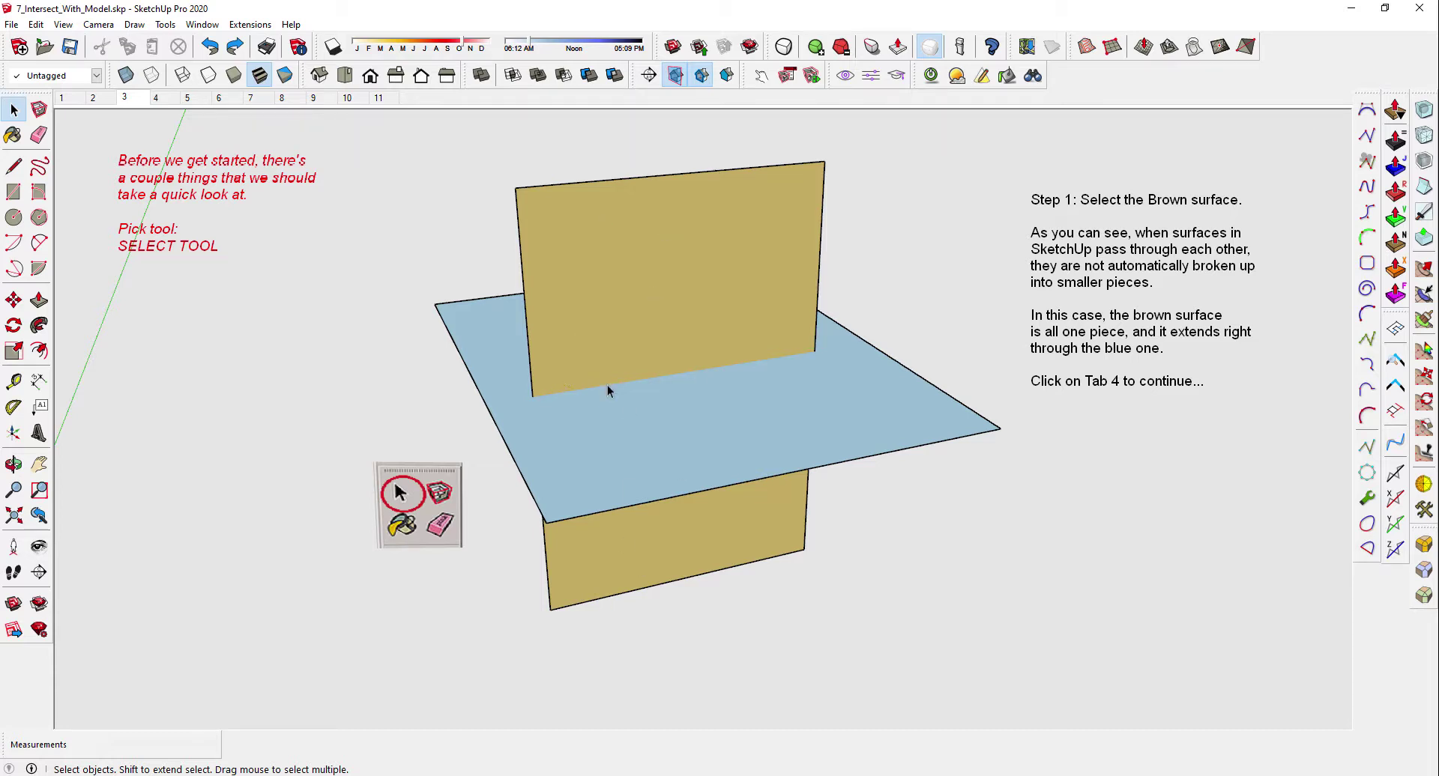
# Step: In scene 4, draw a line from Start Here to End Here along the planes' crossing
pyautogui.click(156, 100)
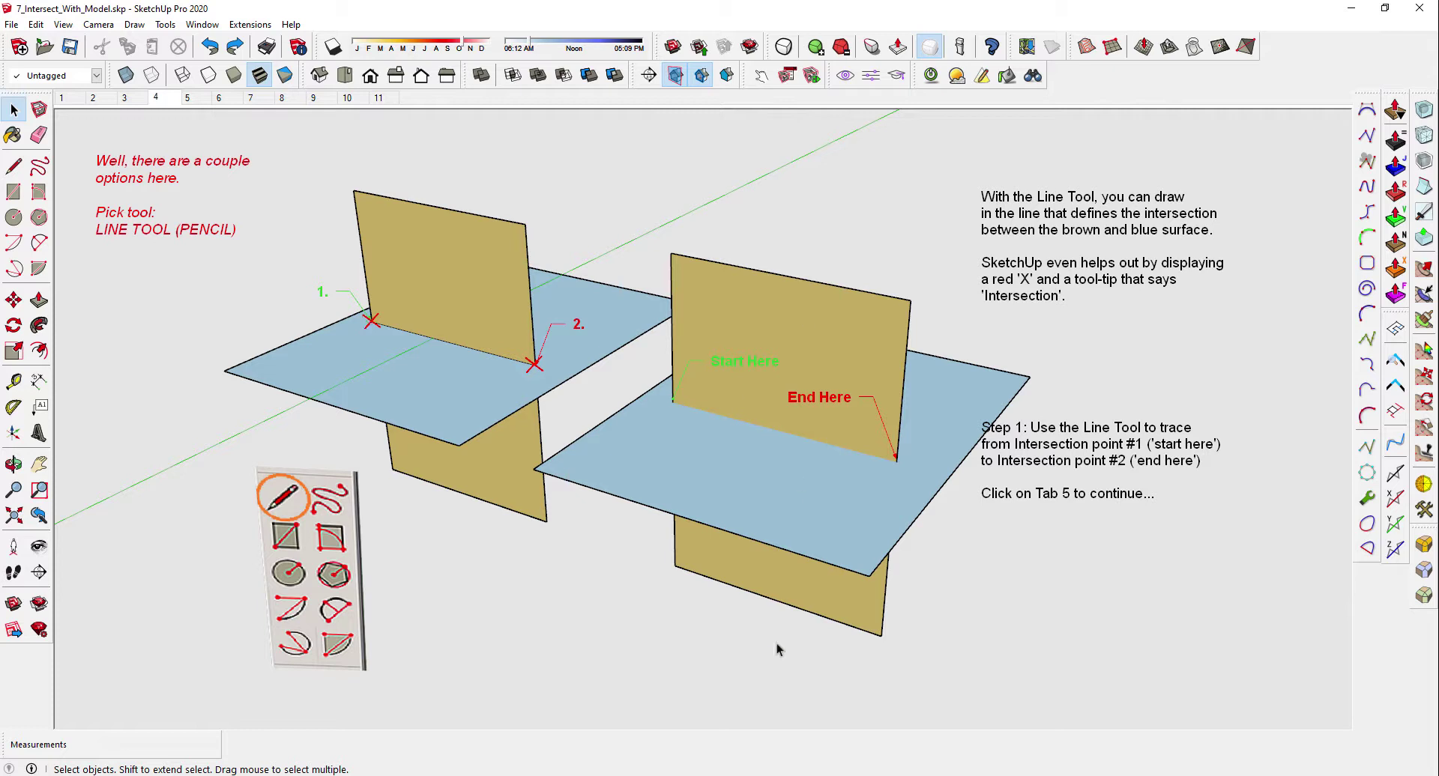
pyautogui.click(14, 168)
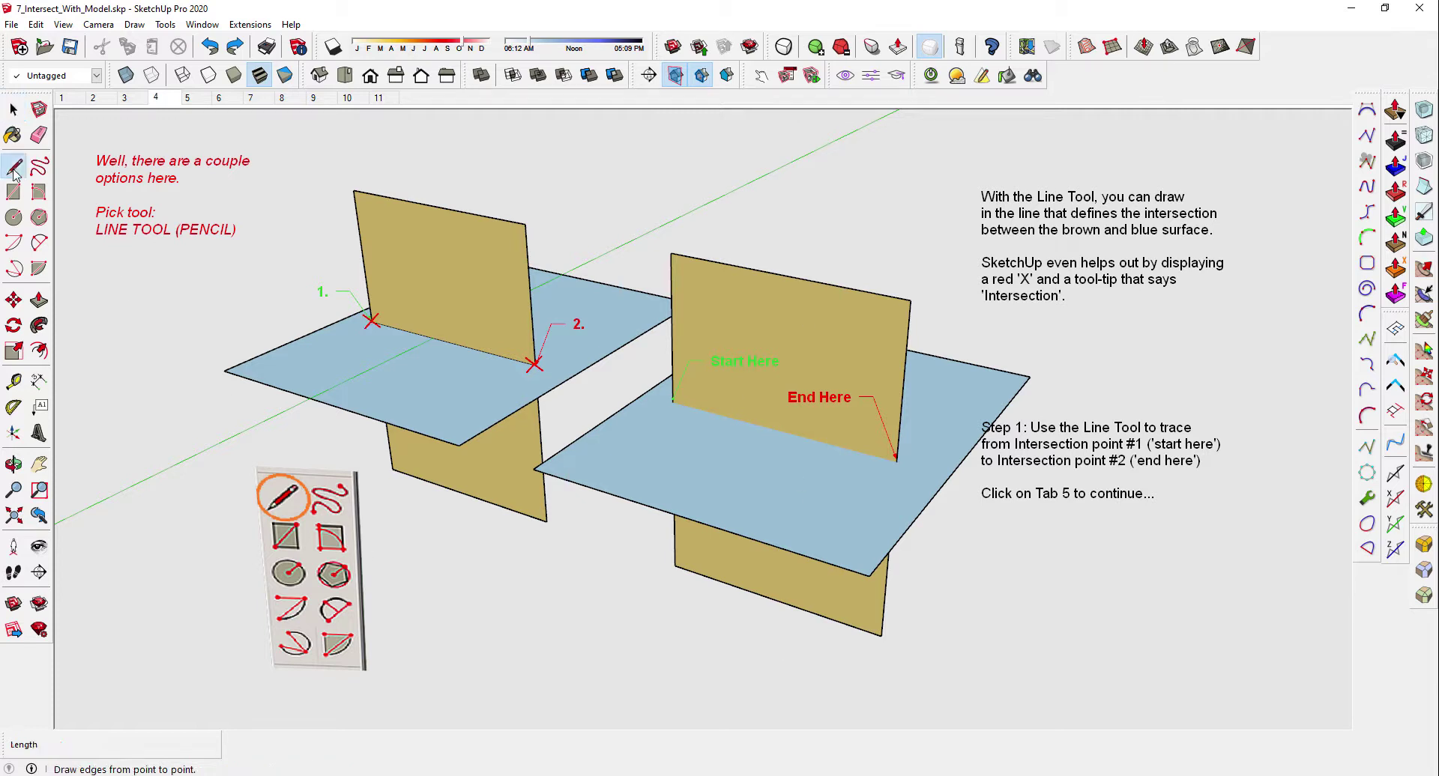
pyautogui.click(672, 401)
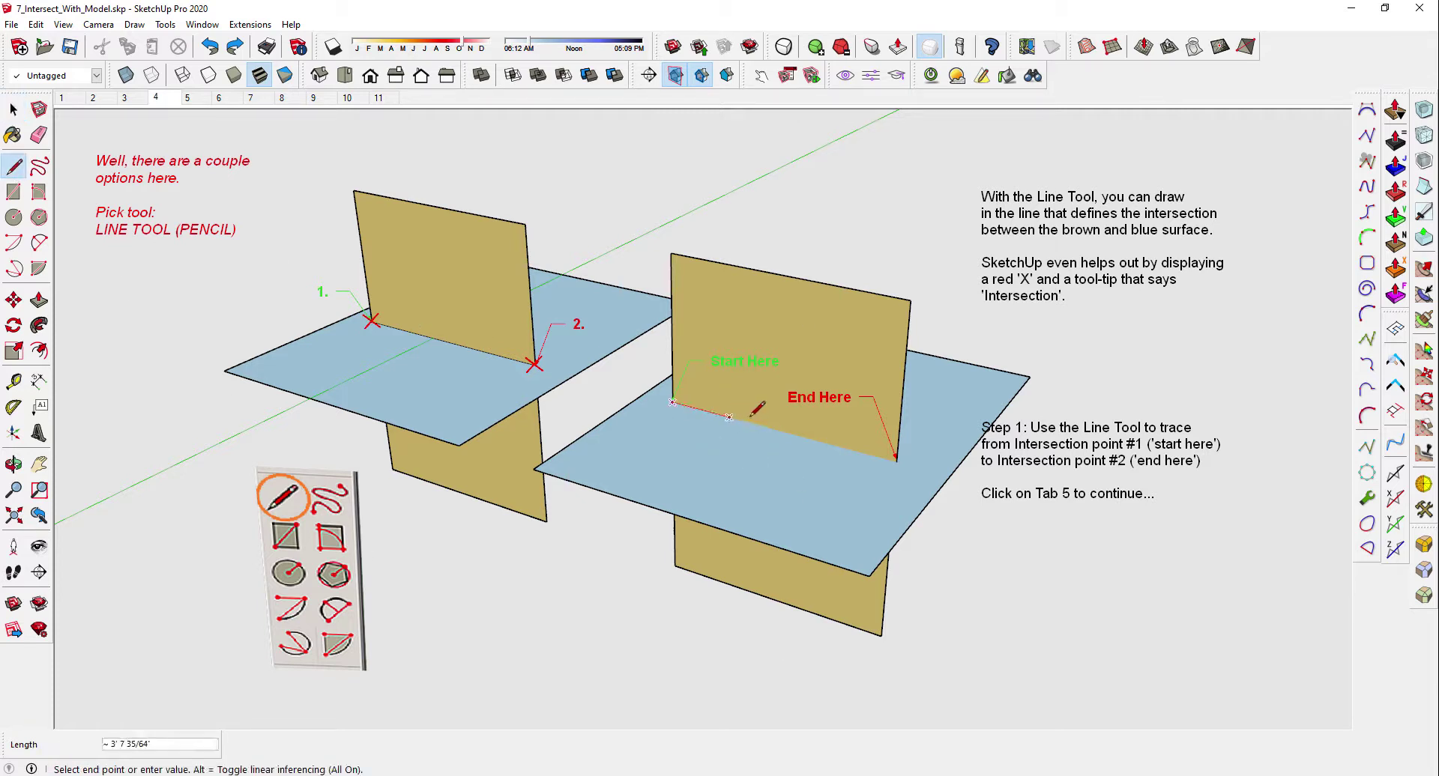
pyautogui.click(897, 459)
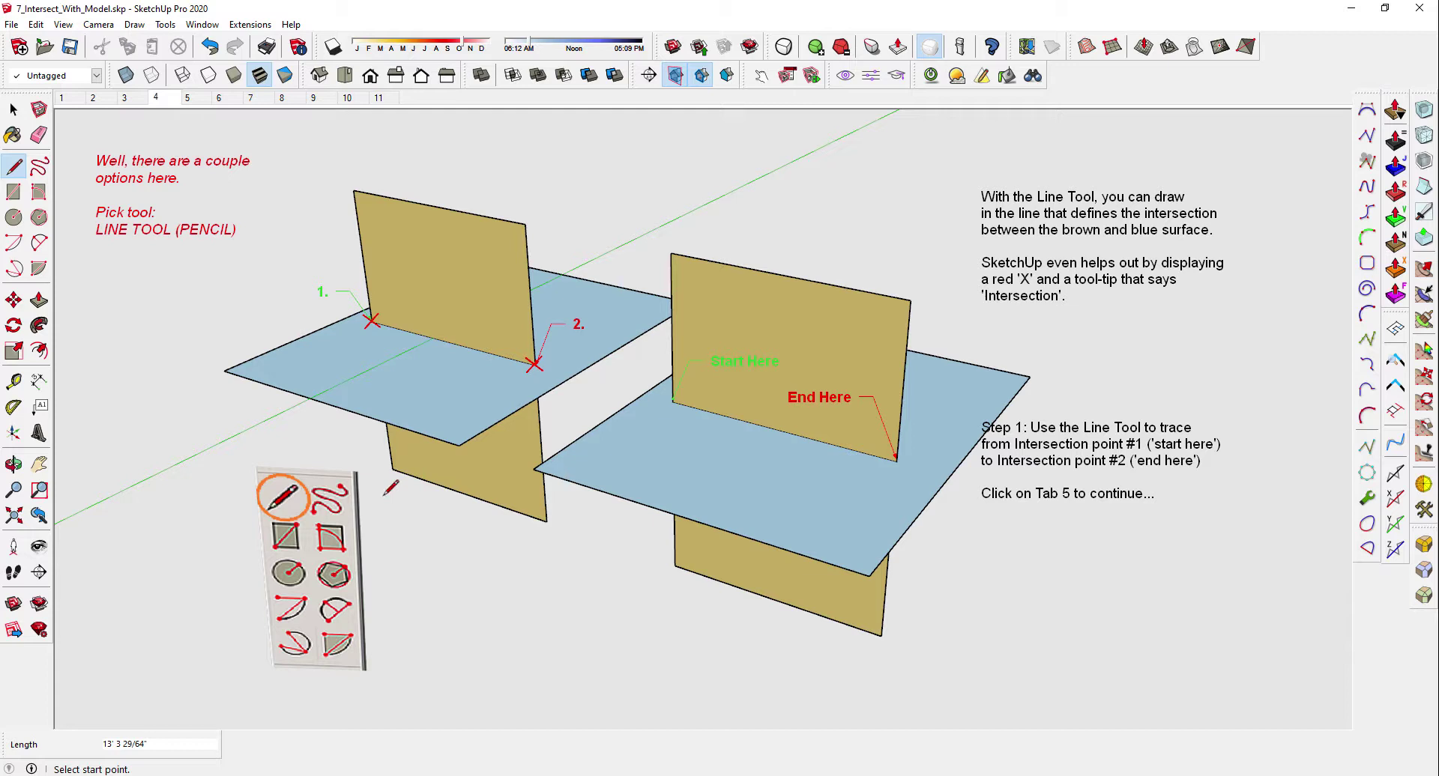
# Step: In scene 5, erase the upper half of the brown surface and view the remaining half
pyautogui.click(197, 100)
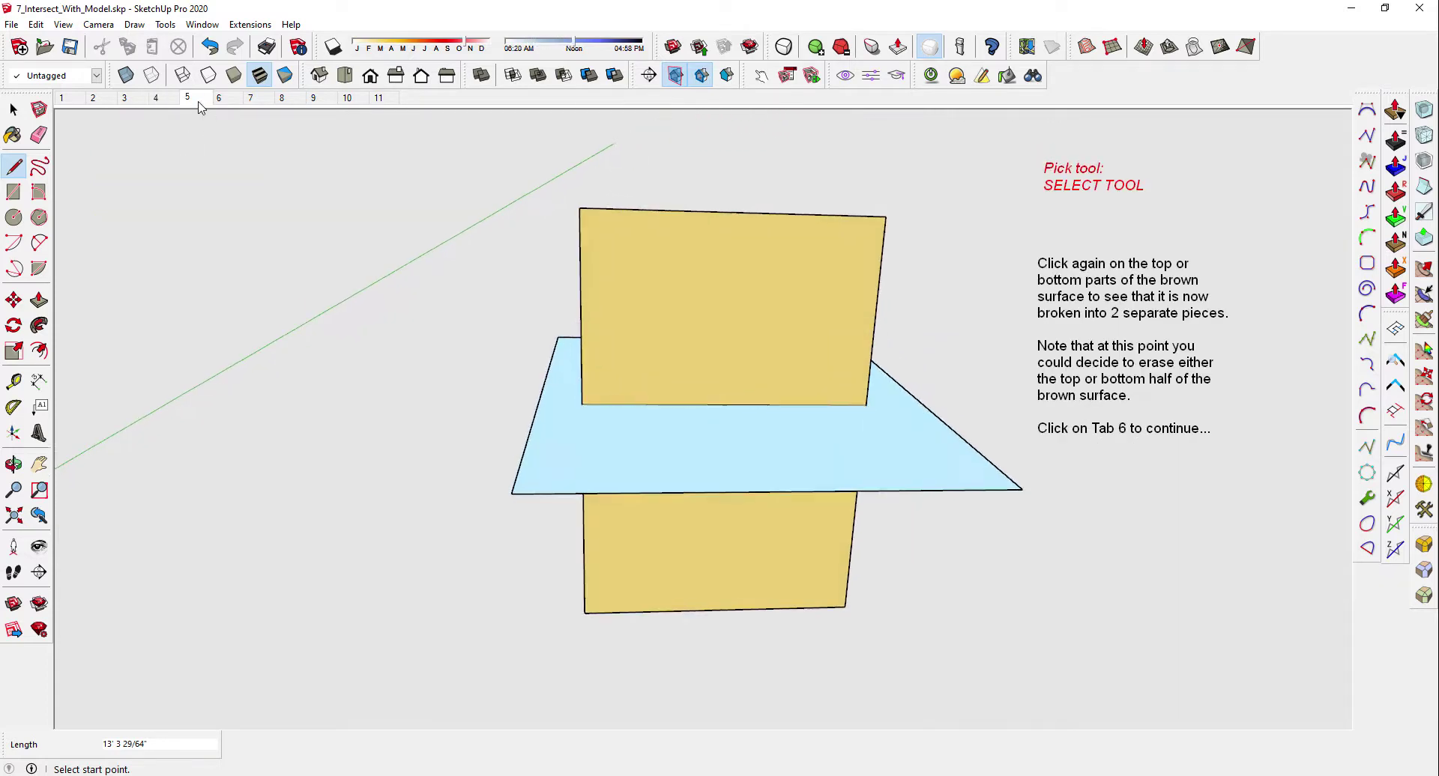
pyautogui.click(12, 110)
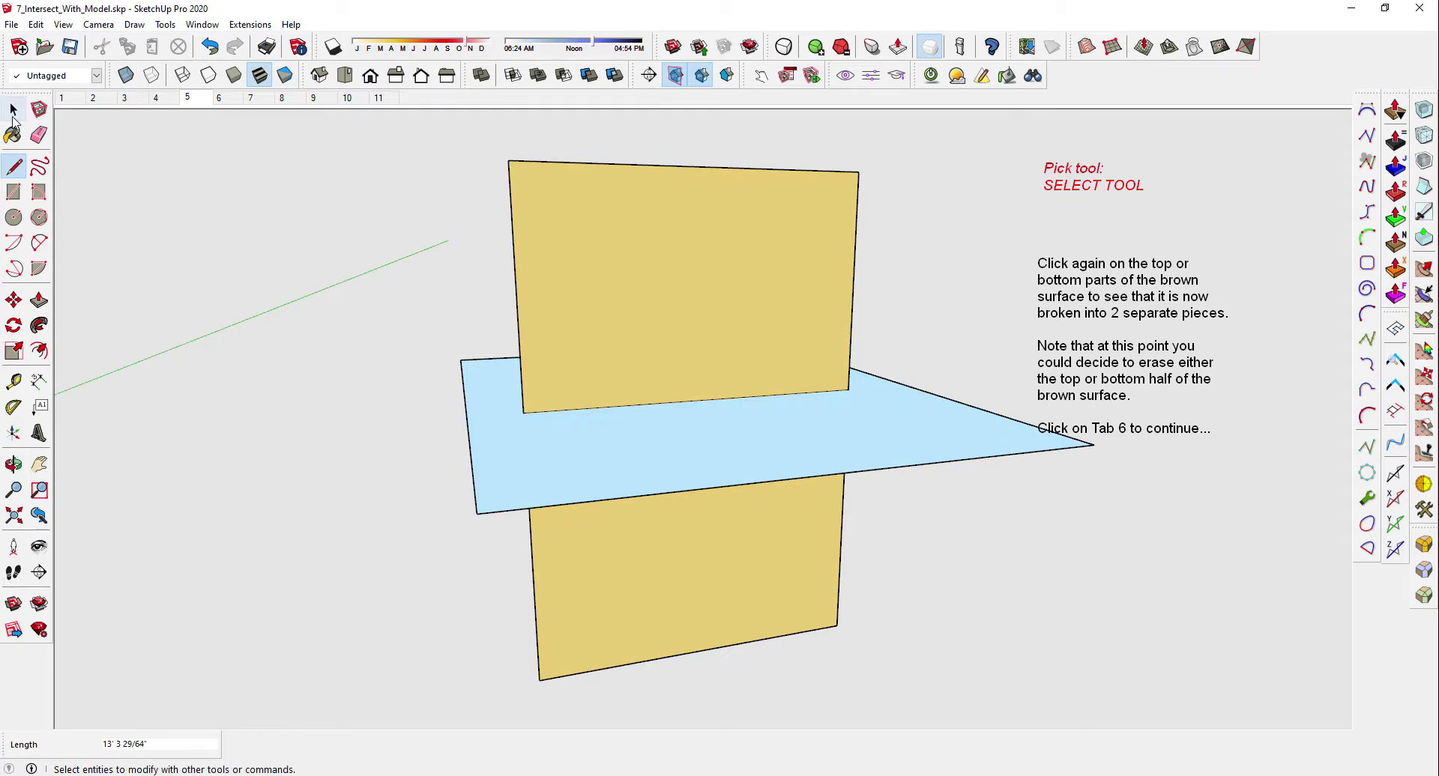
pyautogui.click(605, 249)
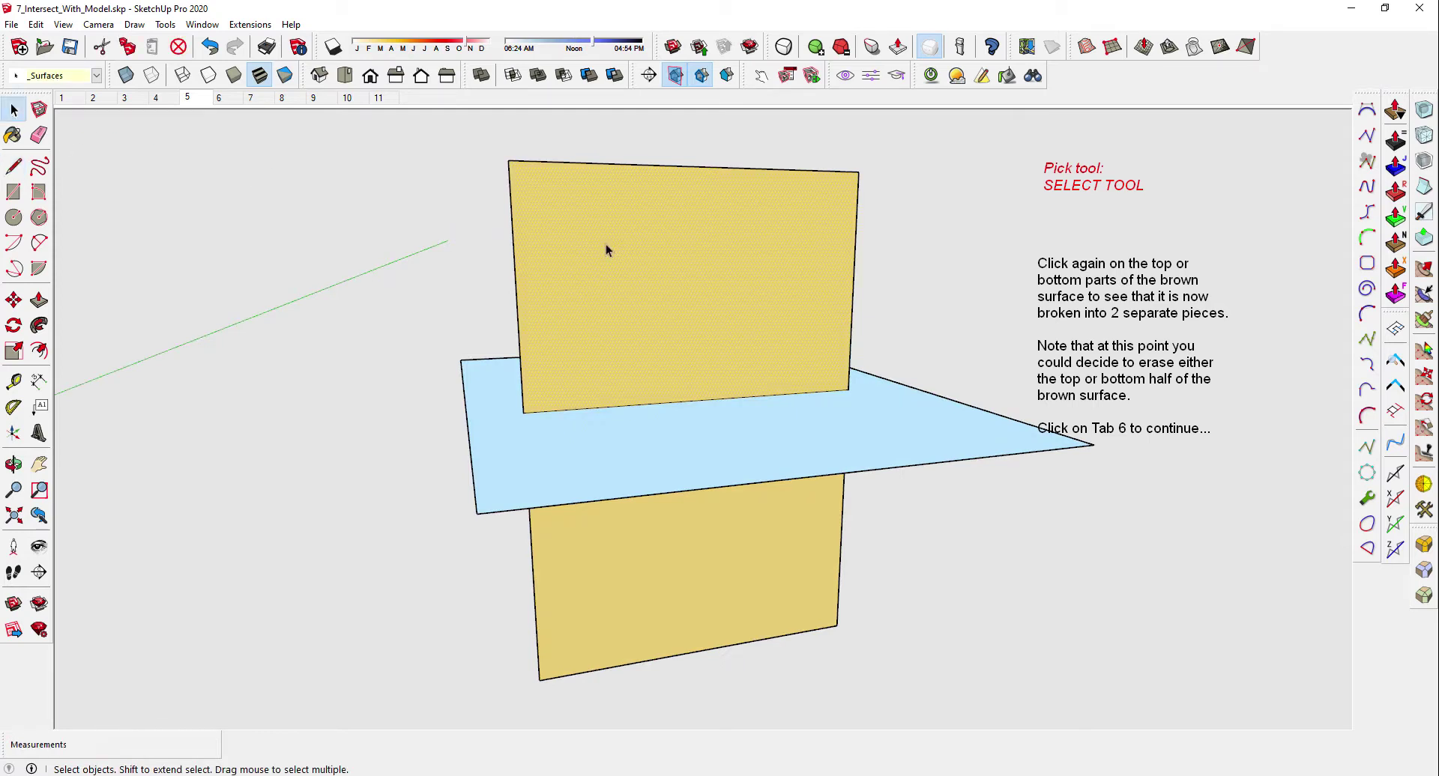
pyautogui.press('Delete')
pyautogui.moveTo(779, 649)
pyautogui.mouseDown(button='middle')
pyautogui.moveTo(696, 479)
pyautogui.moveTo(738, 620)
pyautogui.moveTo(658, 477)
pyautogui.mouseUp(button='middle')
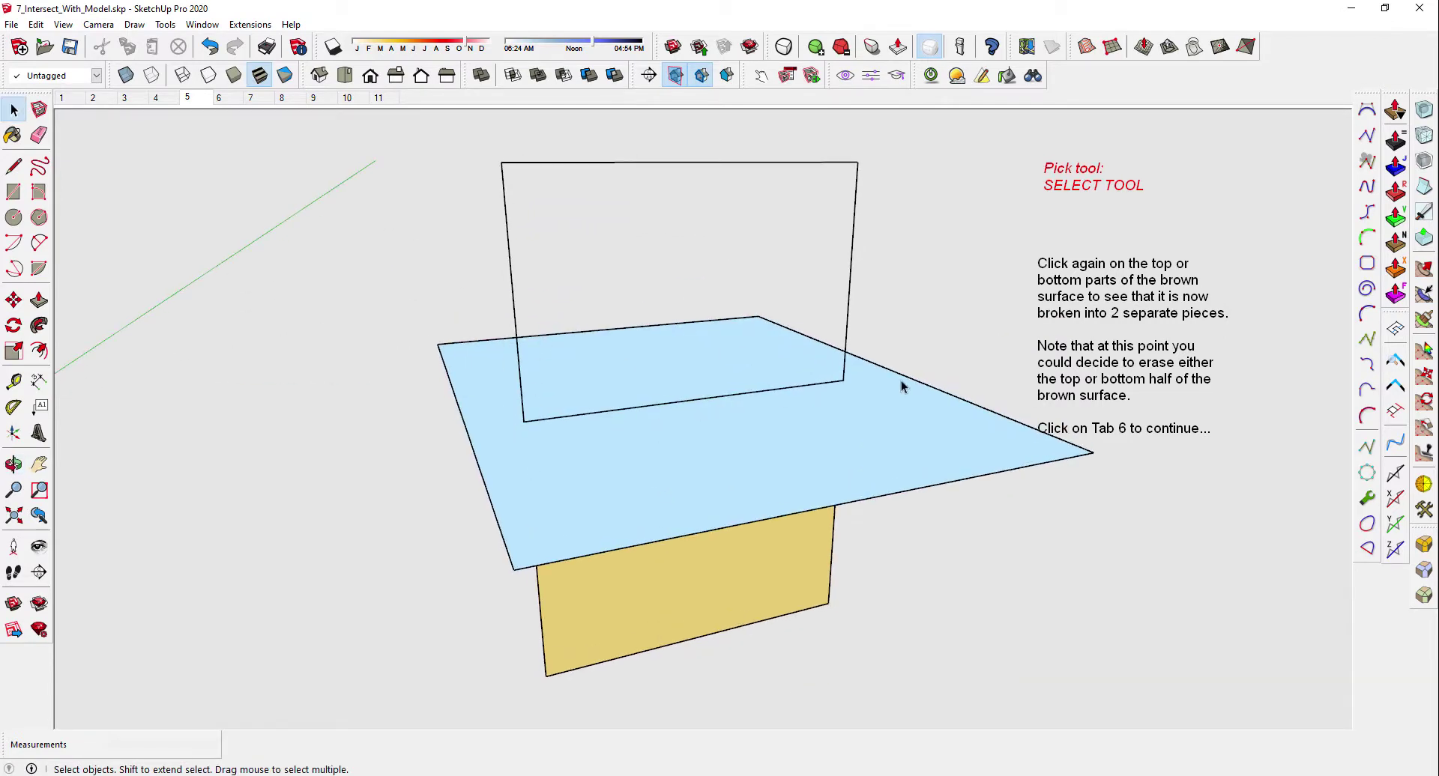
# Step: Go to scene 6 and orbit around the seam between the brown box and blue sphere
pyautogui.click(226, 100)
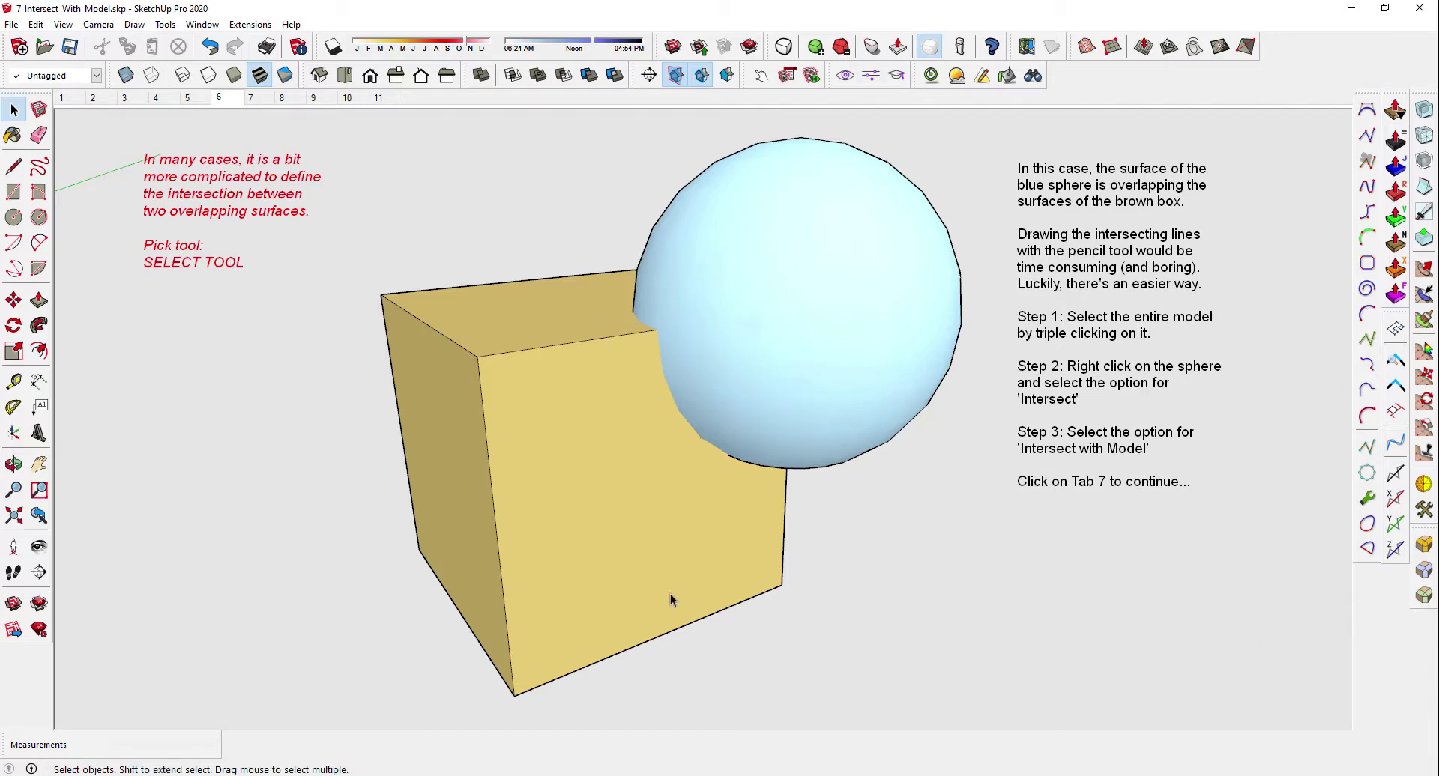
pyautogui.scroll(5, 668, 363)
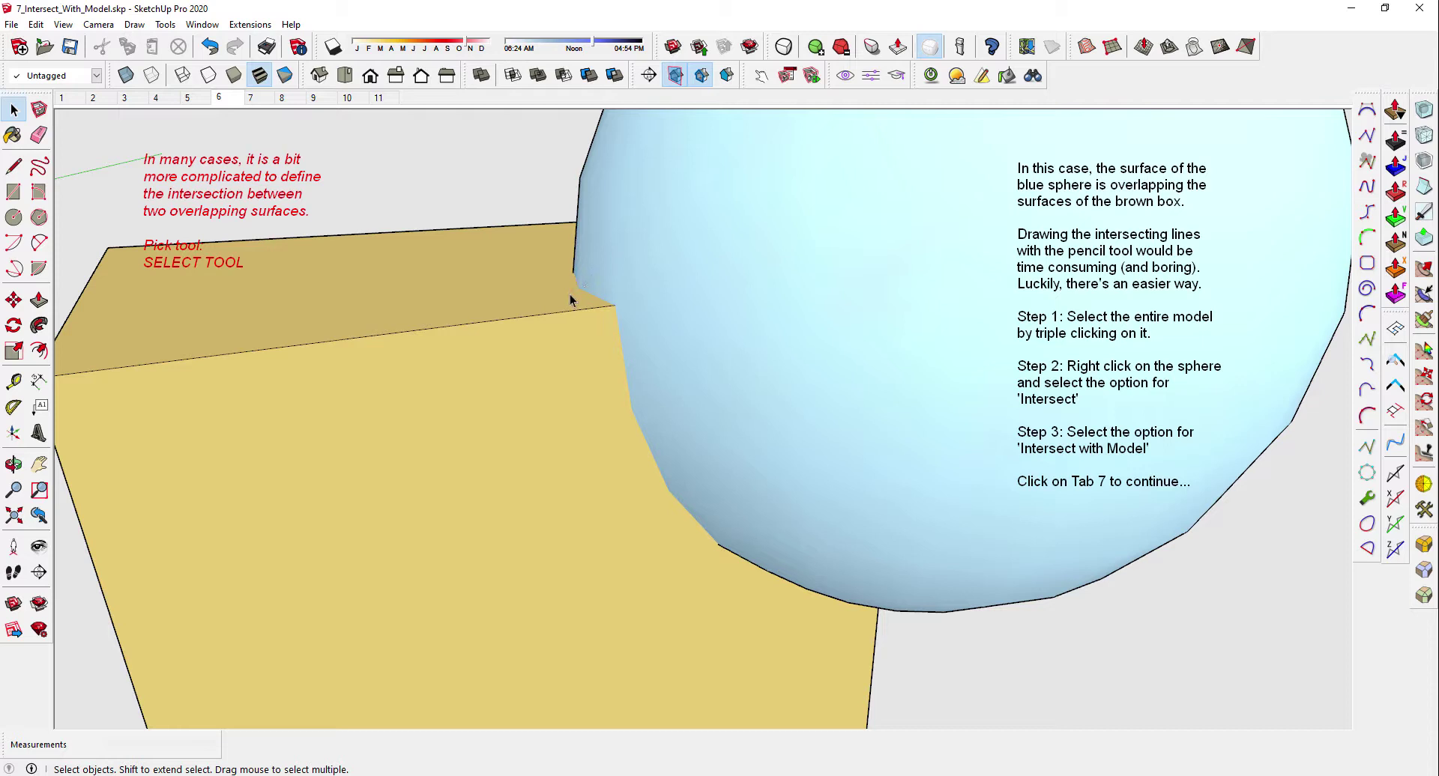
pyautogui.moveTo(588, 305)
pyautogui.mouseDown(button='middle')
pyautogui.moveTo(610, 331)
pyautogui.moveTo(605, 381)
pyautogui.mouseUp(button='middle')
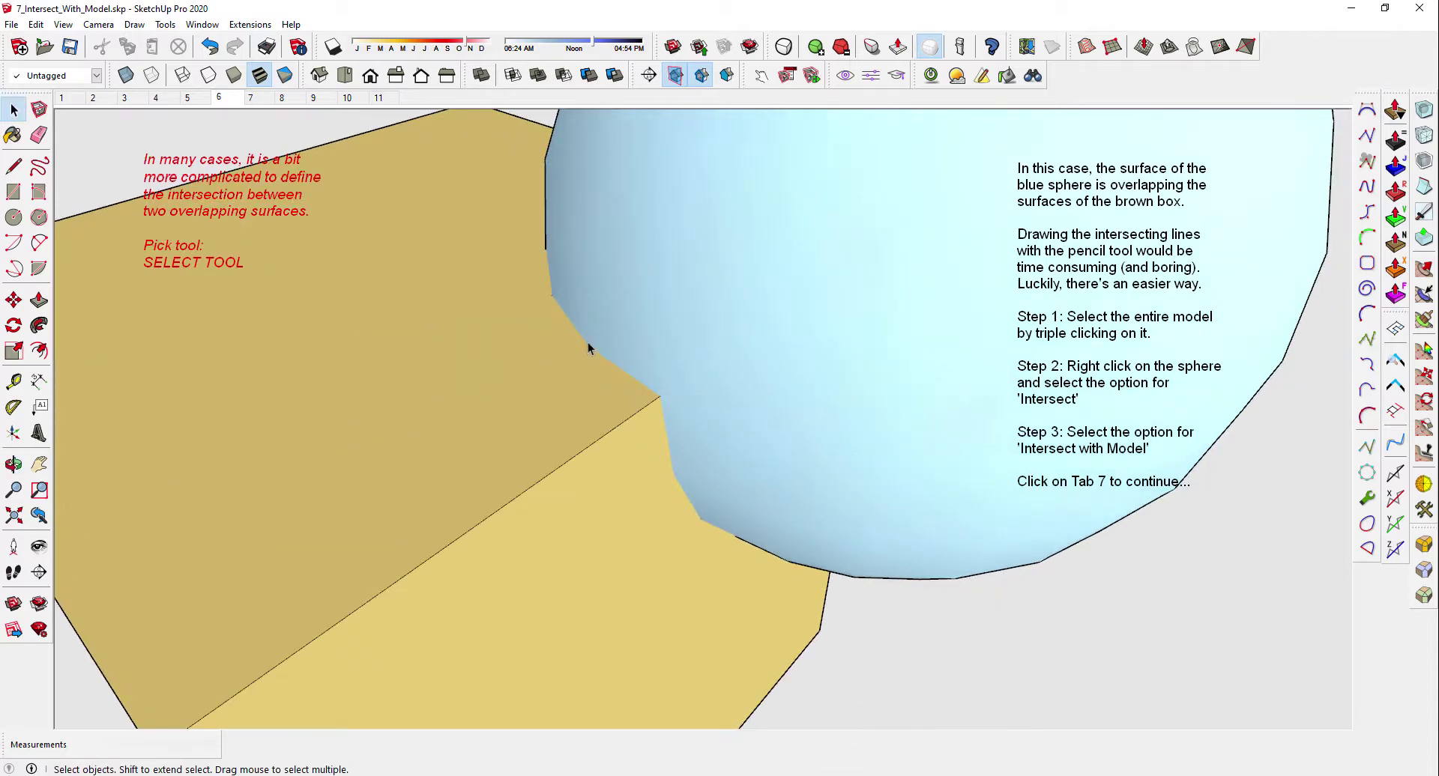
pyautogui.moveTo(675, 481)
pyautogui.mouseDown(button='middle')
pyautogui.moveTo(562, 283)
pyautogui.moveTo(665, 475)
pyautogui.moveTo(681, 458)
pyautogui.moveTo(685, 499)
pyautogui.mouseUp(button='middle')
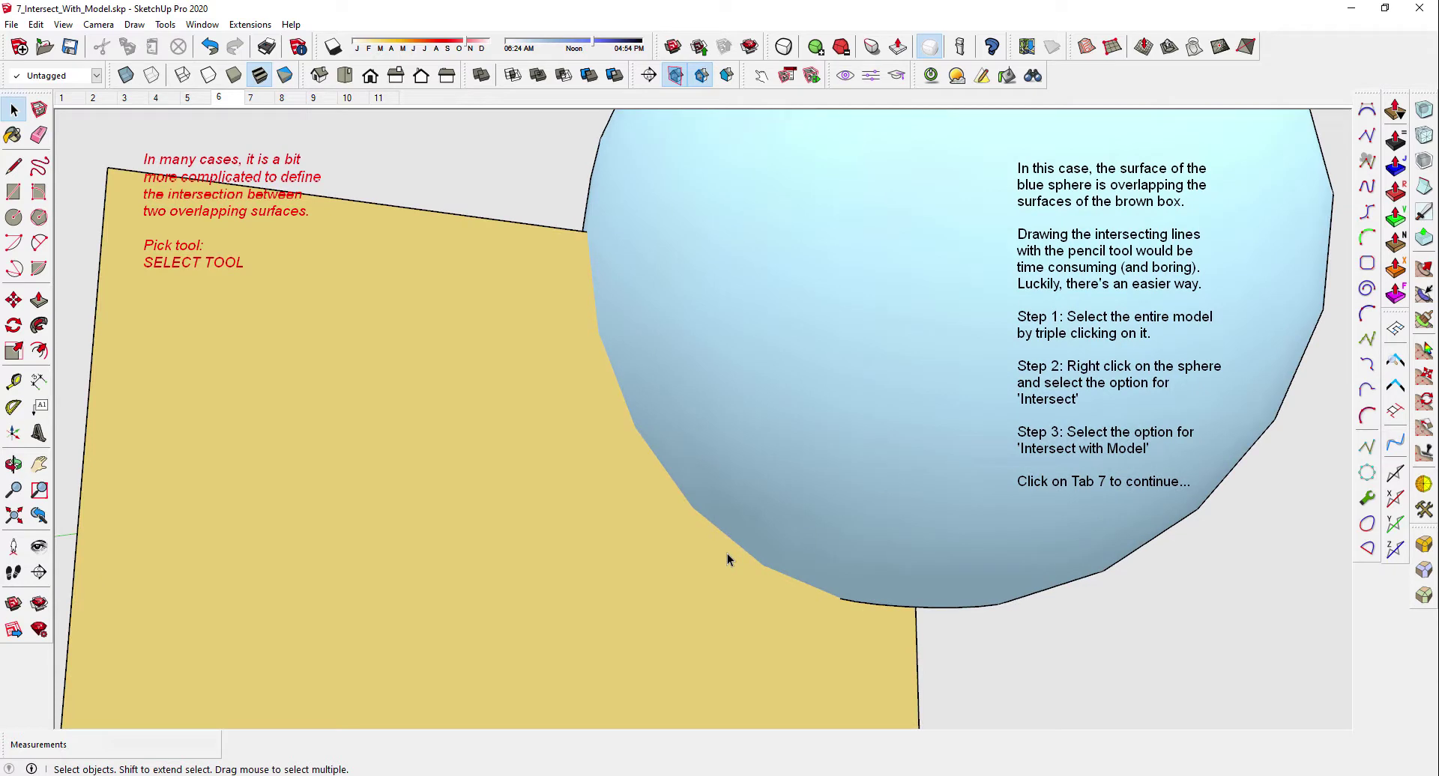
pyautogui.moveTo(792, 572); pyautogui.dragTo(688, 523, button='middle')
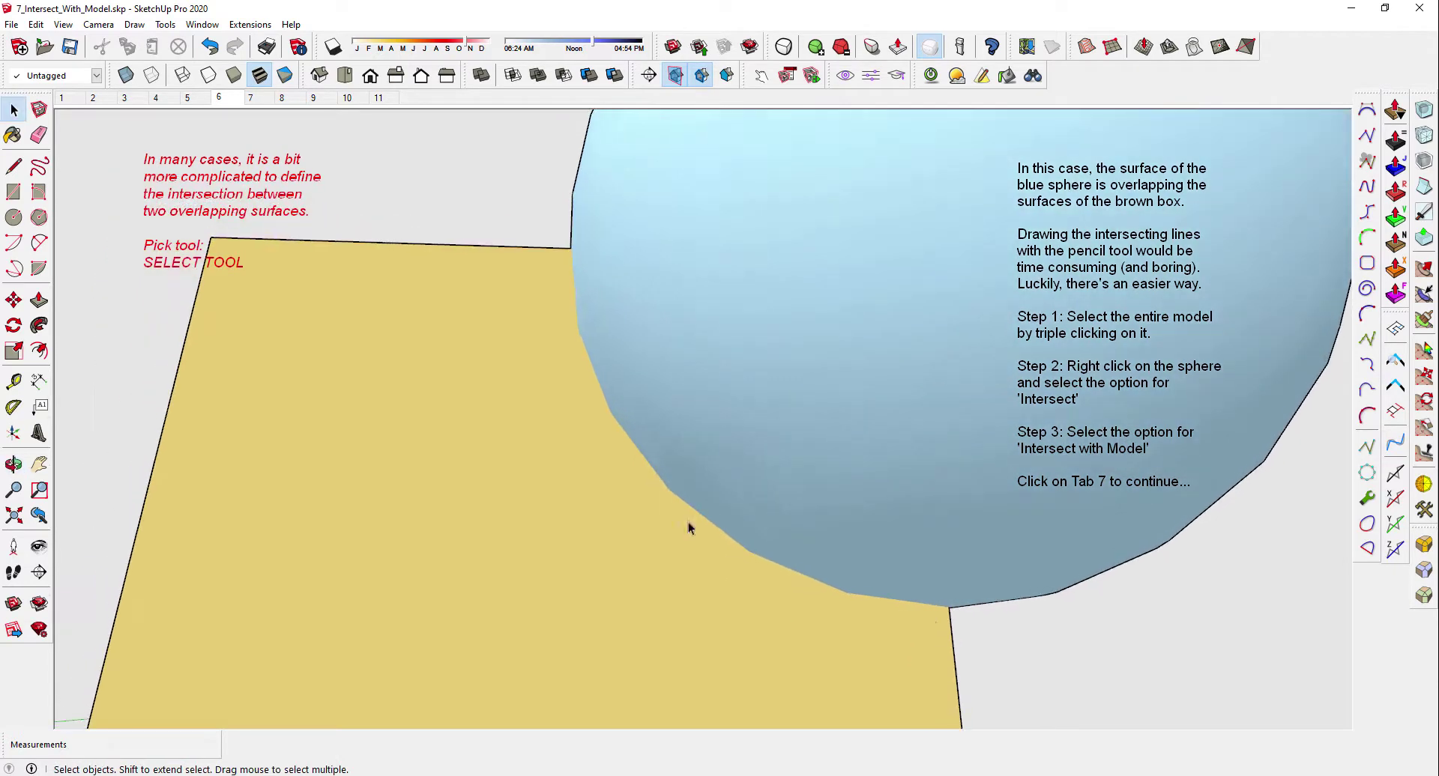
pyautogui.moveTo(933, 619)
pyautogui.mouseDown(button='middle')
pyautogui.moveTo(777, 520)
pyautogui.moveTo(537, 330)
pyautogui.moveTo(461, 250)
pyautogui.mouseUp(button='middle')
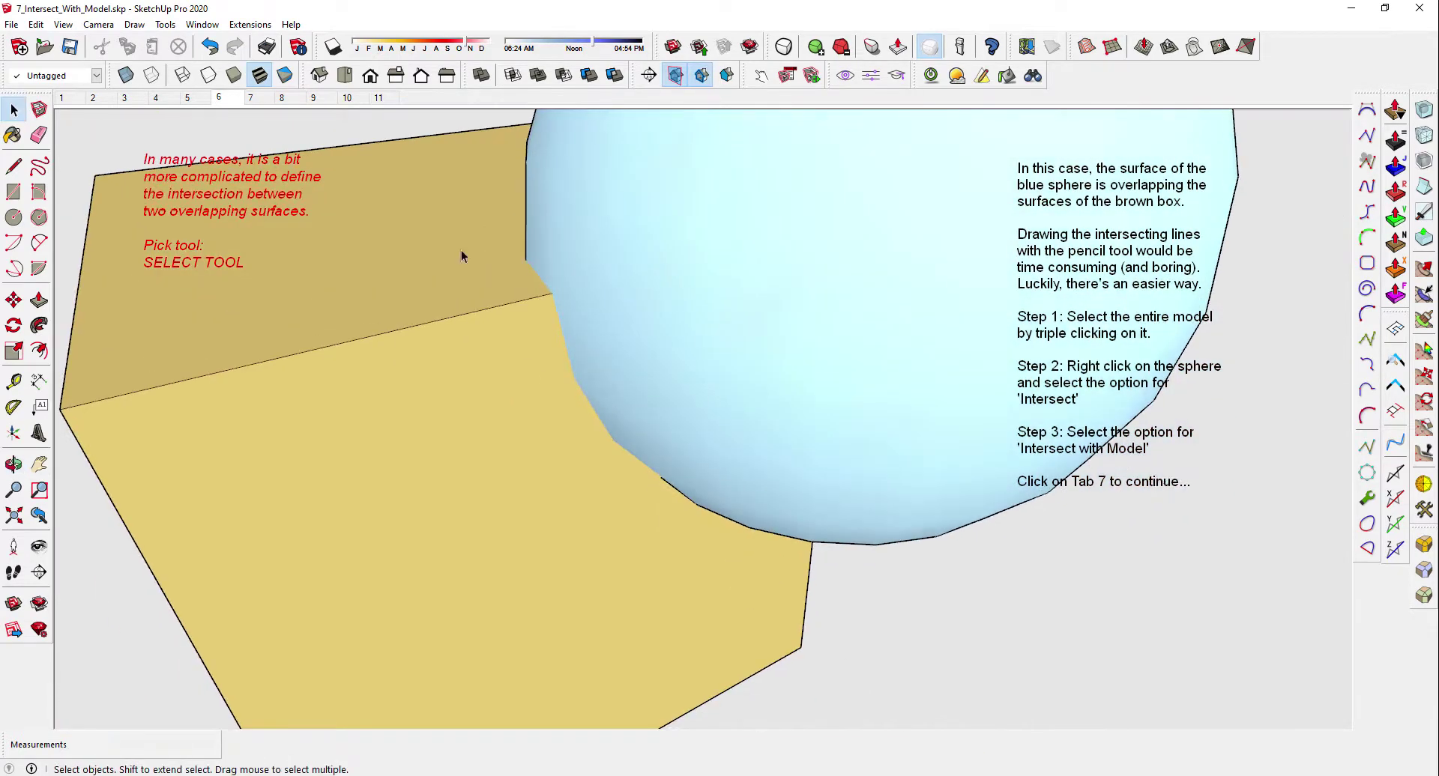
pyautogui.click(220, 99)
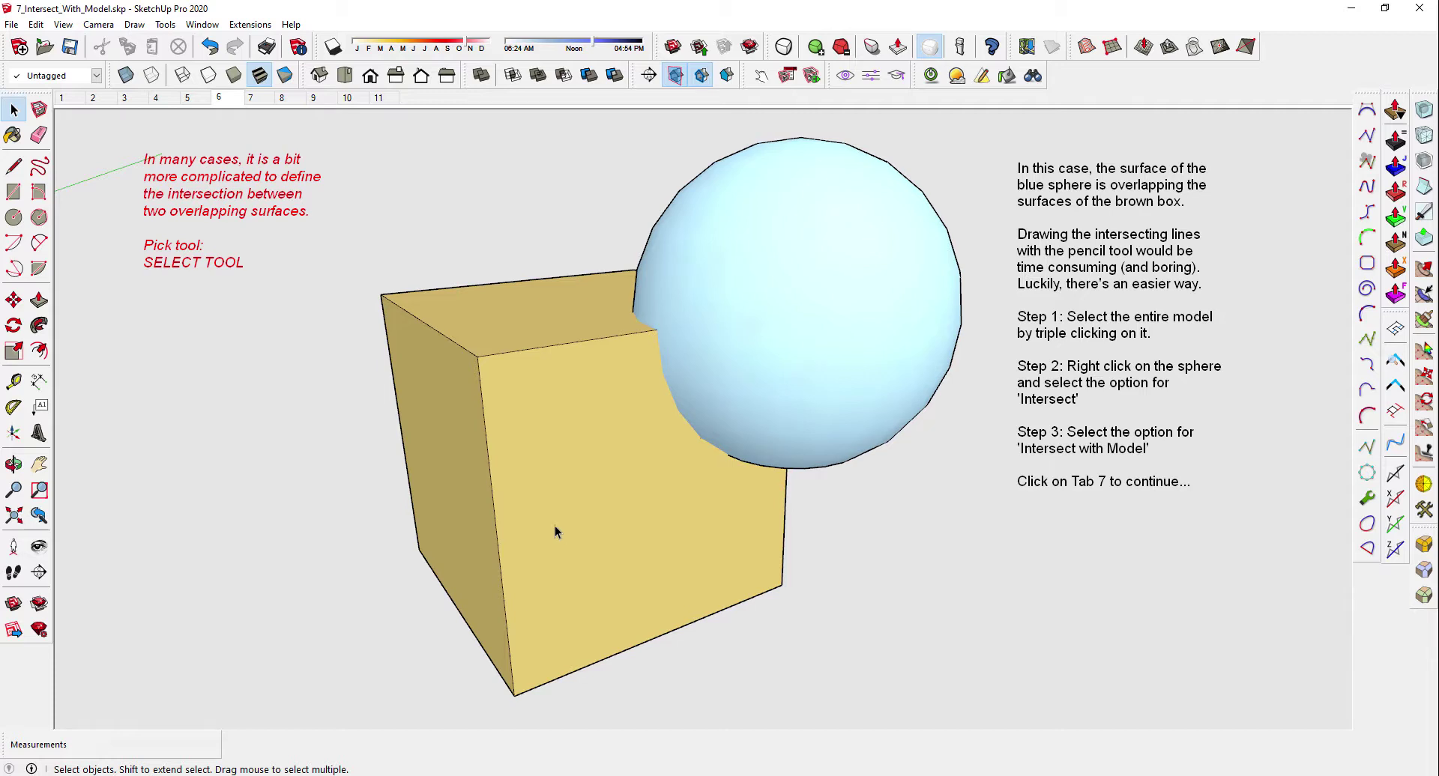
# Step: Select the box and sphere together and run Intersect Faces > With Model
pyautogui.moveTo(353, 121); pyautogui.dragTo(986, 709)
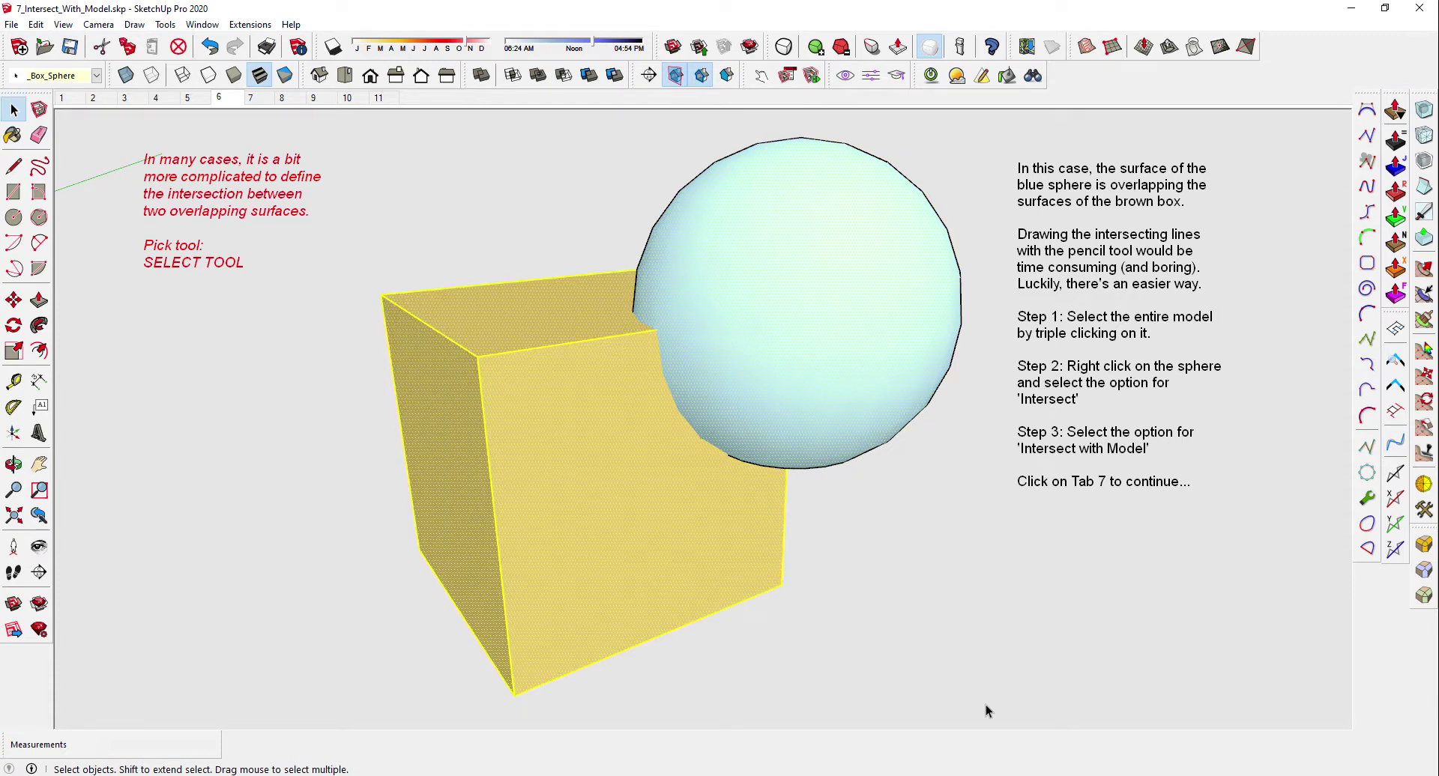
pyautogui.rightClick(723, 264)
pyautogui.moveTo(785, 406)
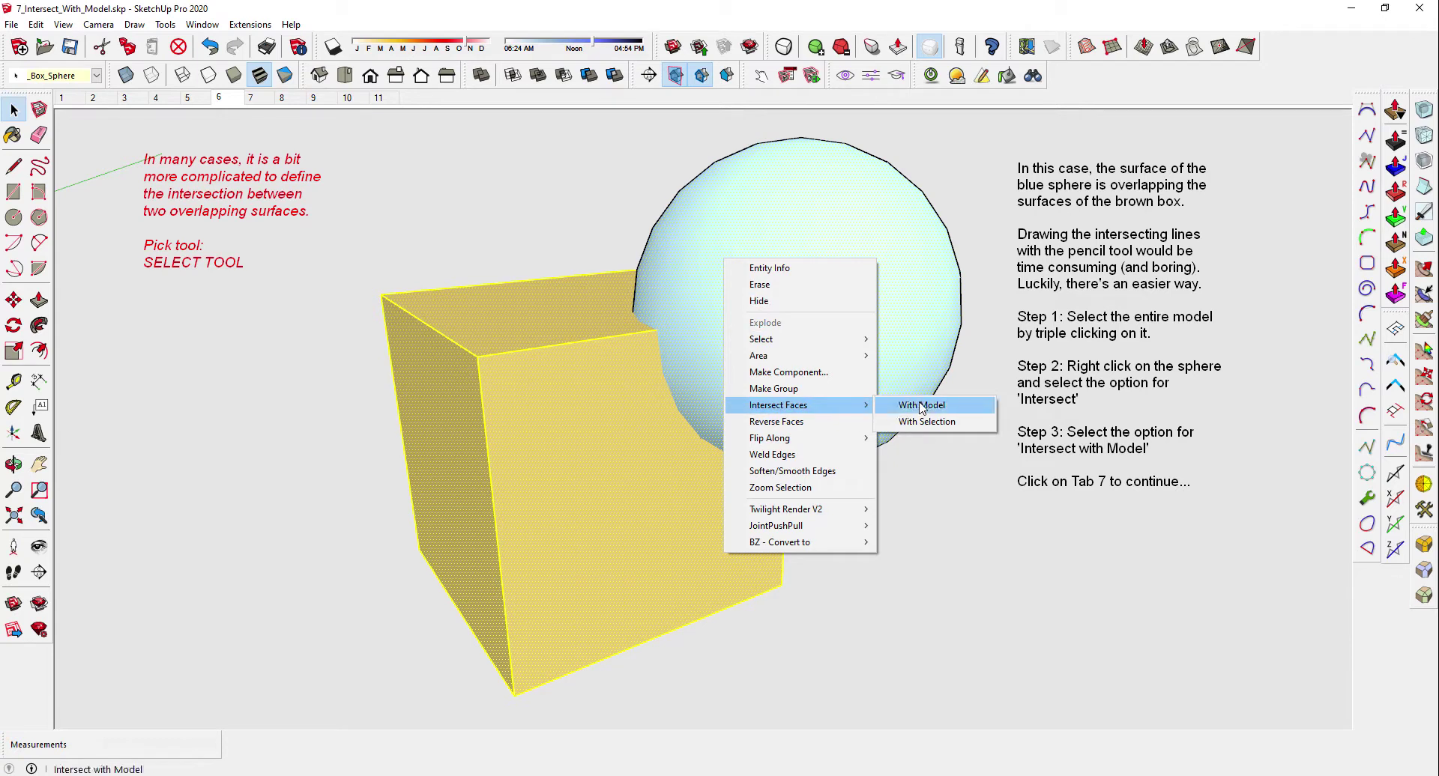
pyautogui.click(921, 405)
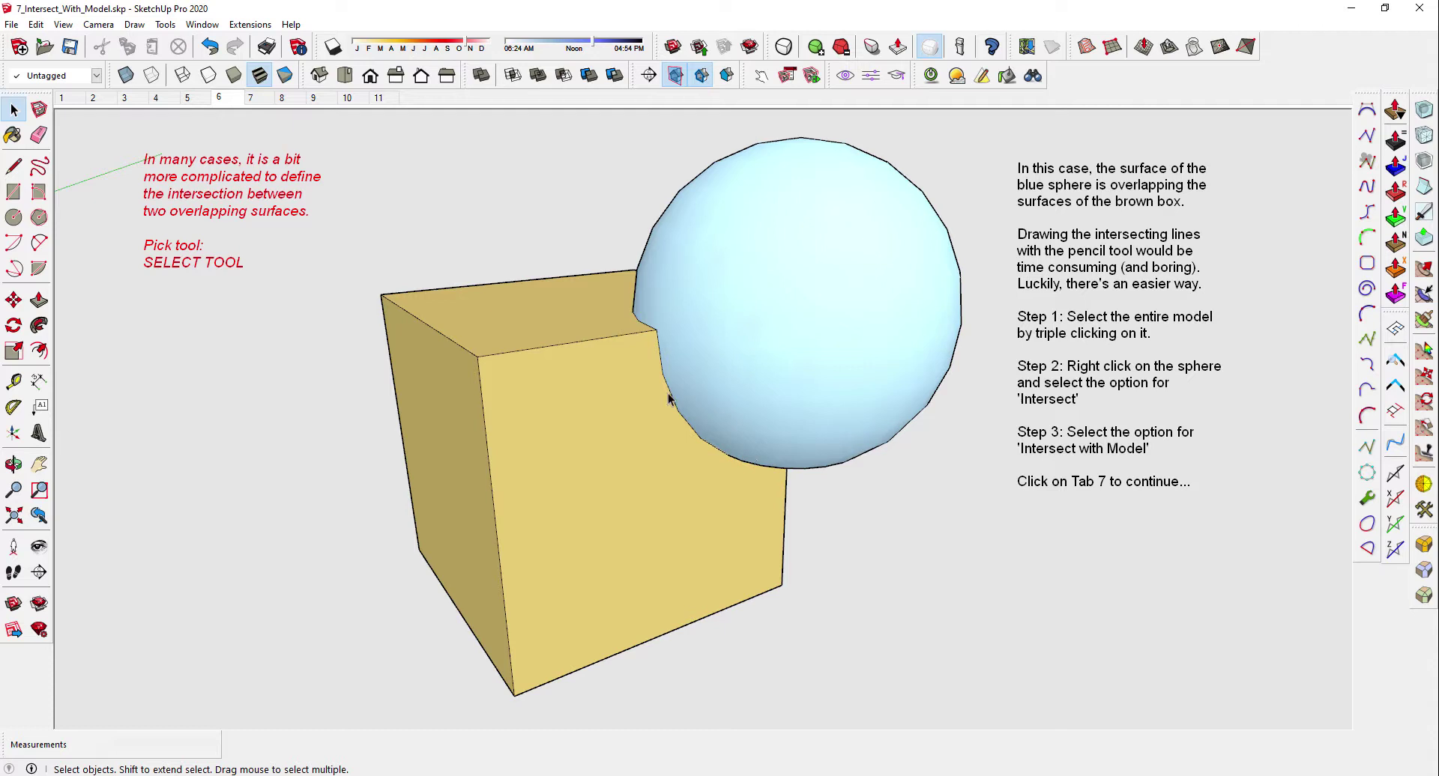
# Step: Erase the blue sphere, leaving the box with its curved intersection lines
pyautogui.moveTo(649, 339); pyautogui.dragTo(646, 349, button='middle')
pyautogui.scroll(4, 642, 345)
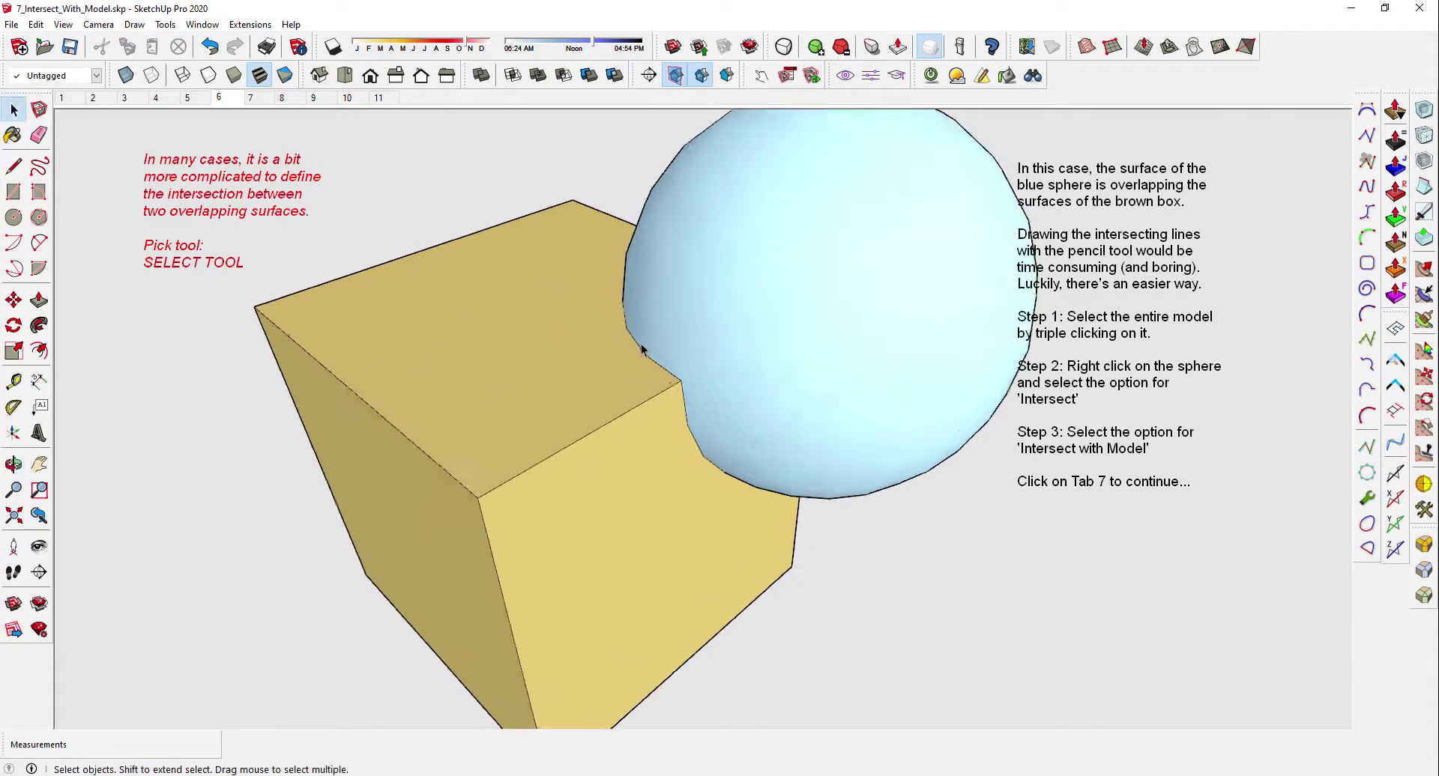
pyautogui.scroll(-5, 627, 273)
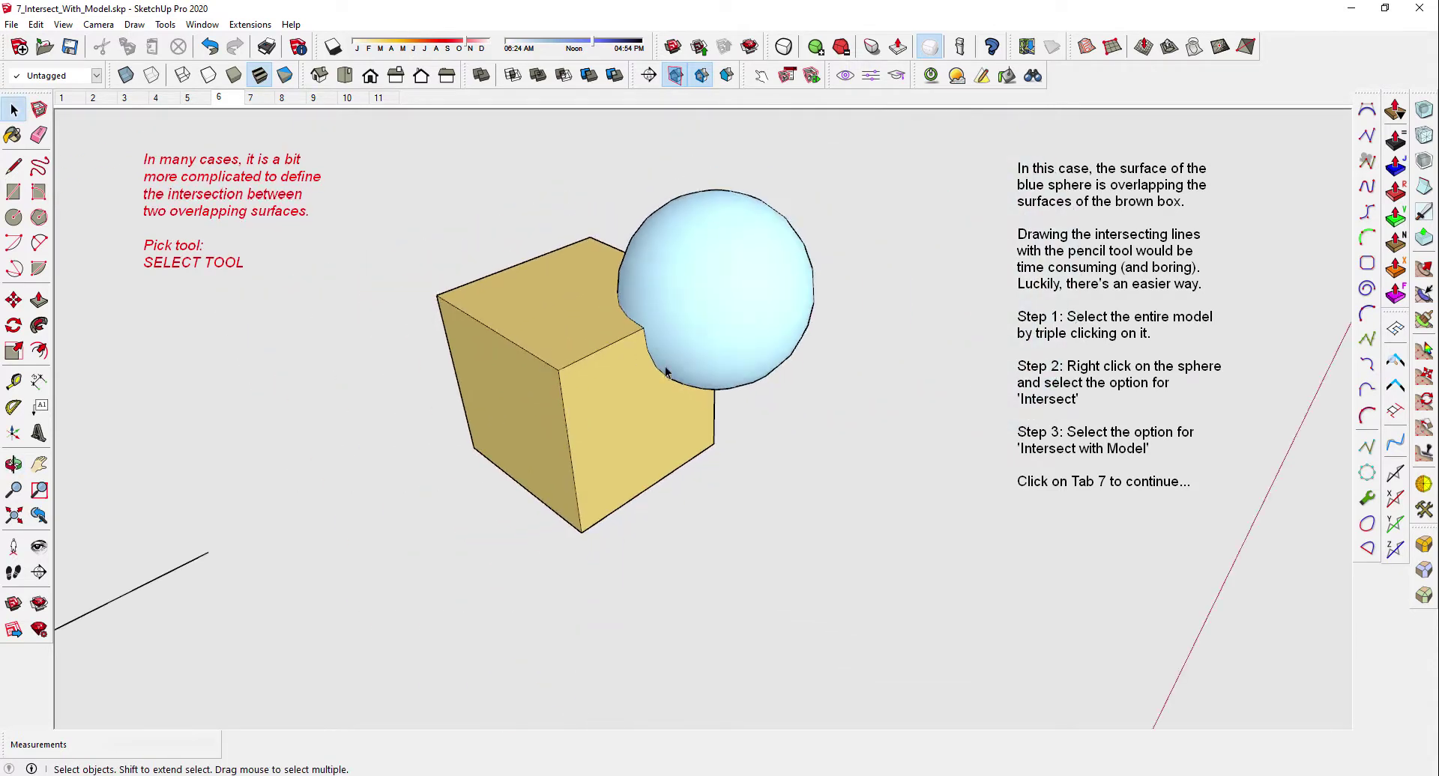
pyautogui.moveTo(729, 412); pyautogui.dragTo(549, 297, button='middle')
pyautogui.rightClick(736, 265)
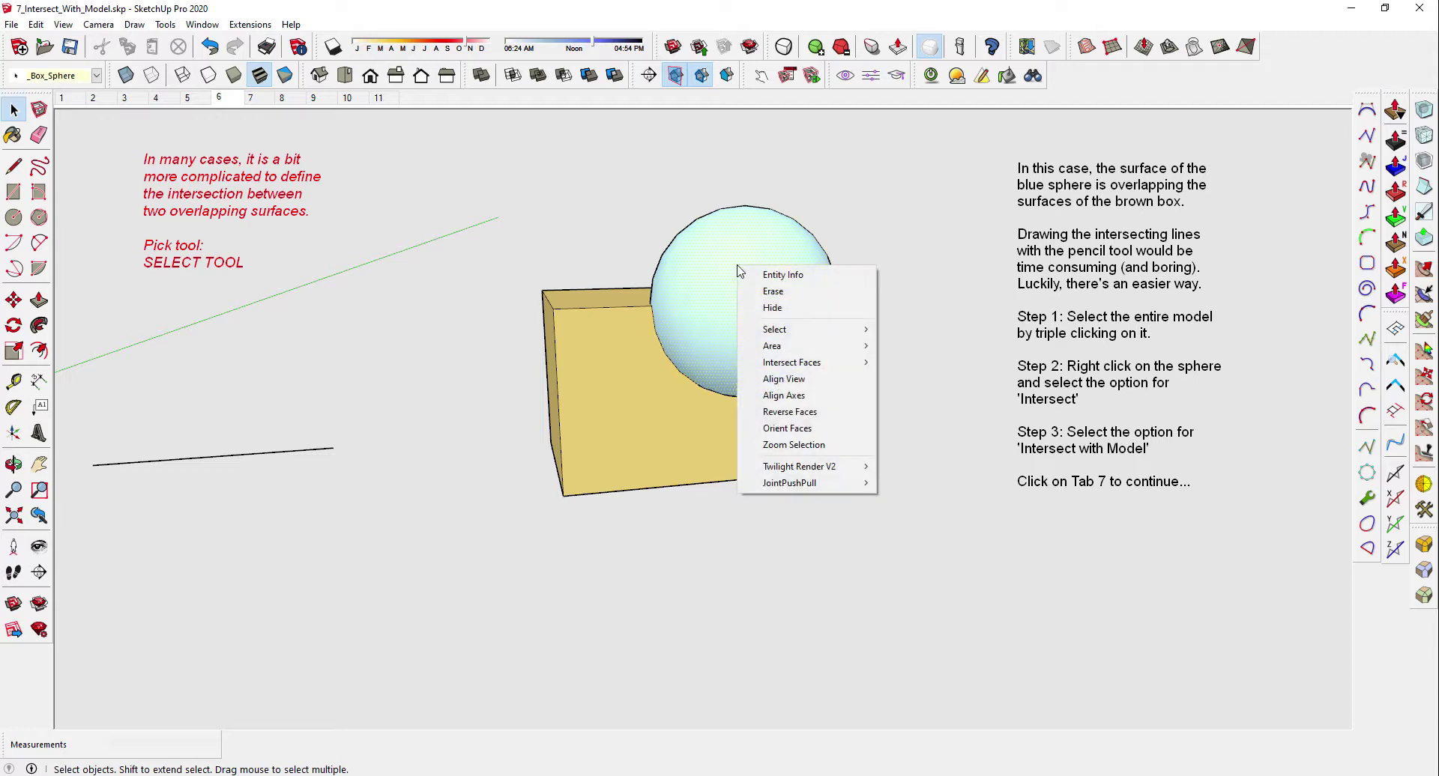
pyautogui.click(775, 291)
pyautogui.moveTo(829, 386); pyautogui.dragTo(825, 514, button='middle')
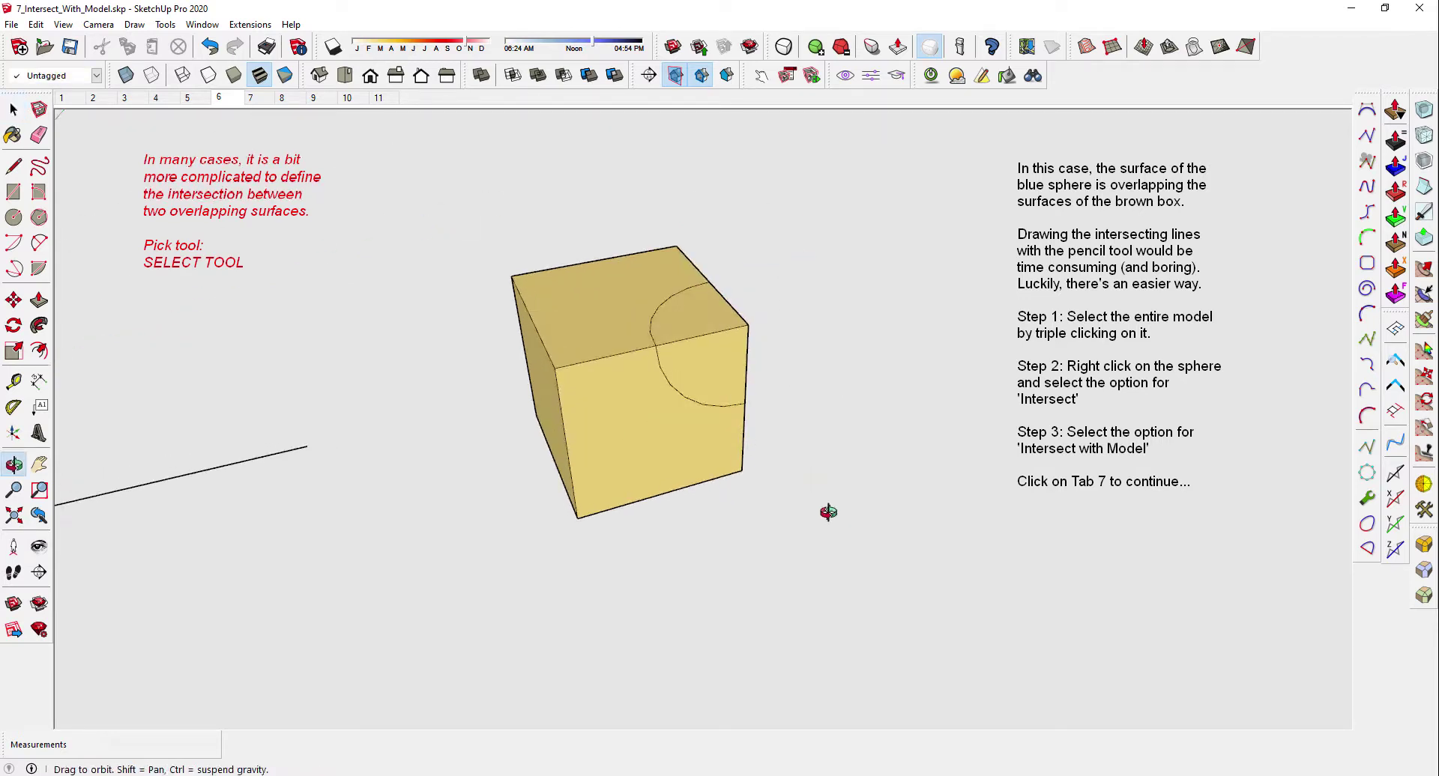
pyautogui.scroll(3, 794, 335)
pyautogui.scroll(2, 666, 322)
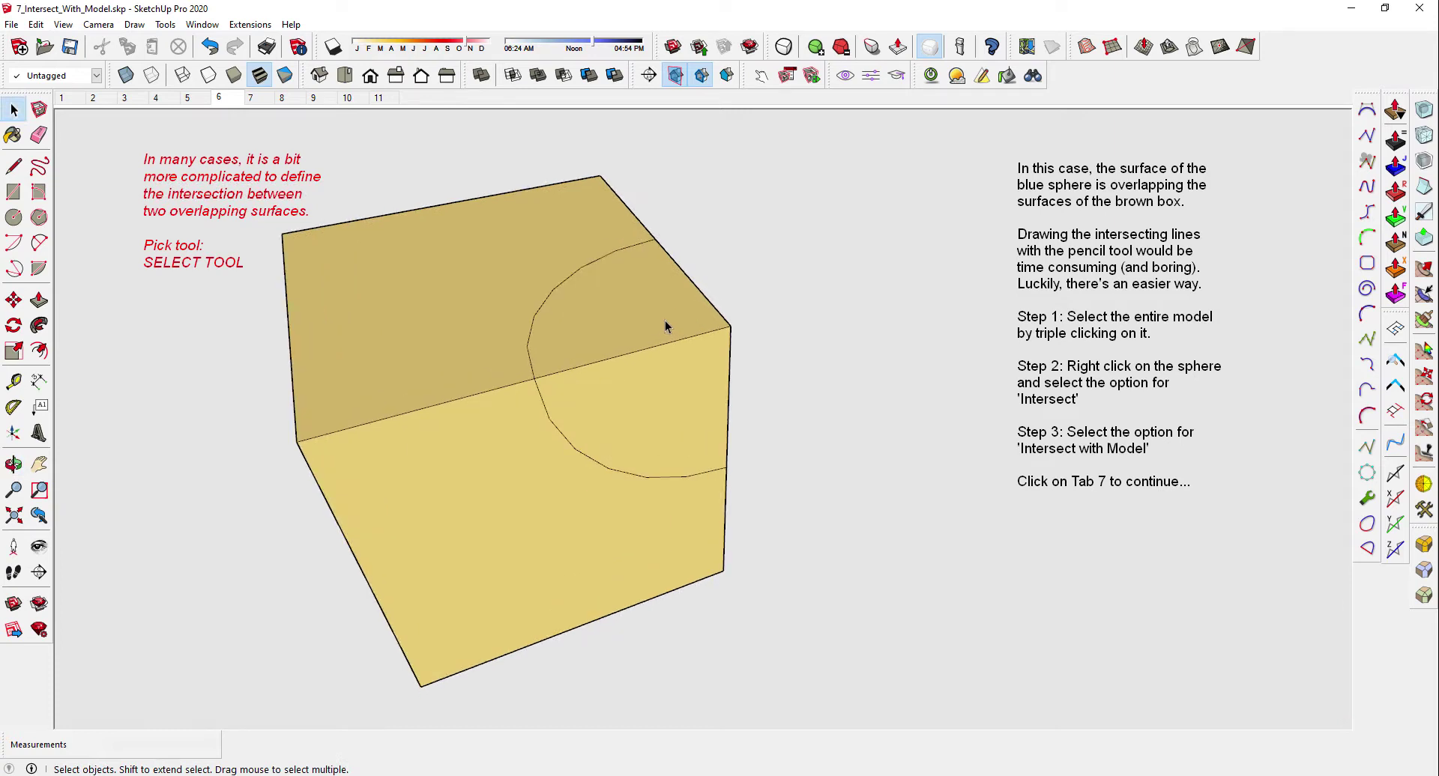
# Step: In scene 7, erase the box's yellow edges to reveal the spherical hollow, then go to scene 8
pyautogui.click(254, 102)
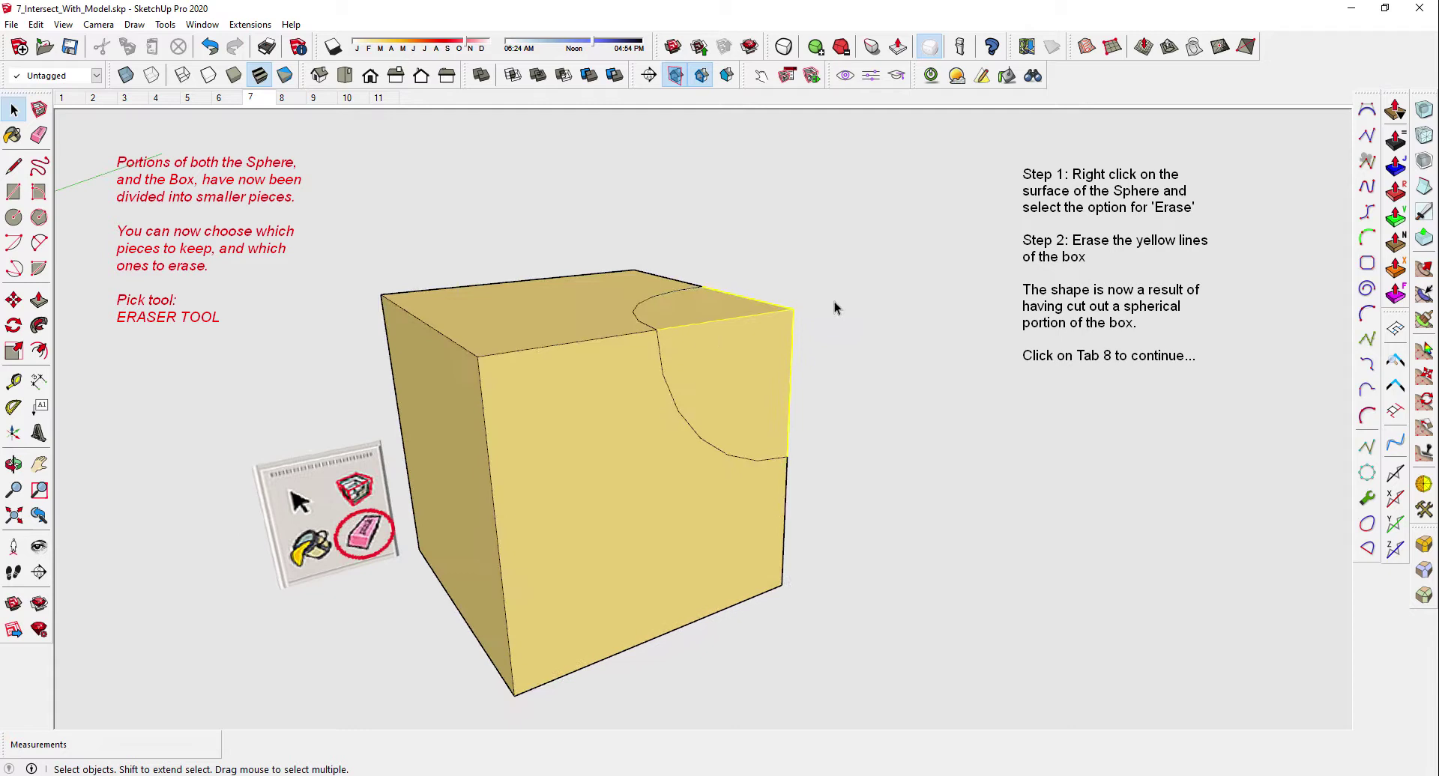
pyautogui.moveTo(856, 394); pyautogui.dragTo(805, 573, button='middle')
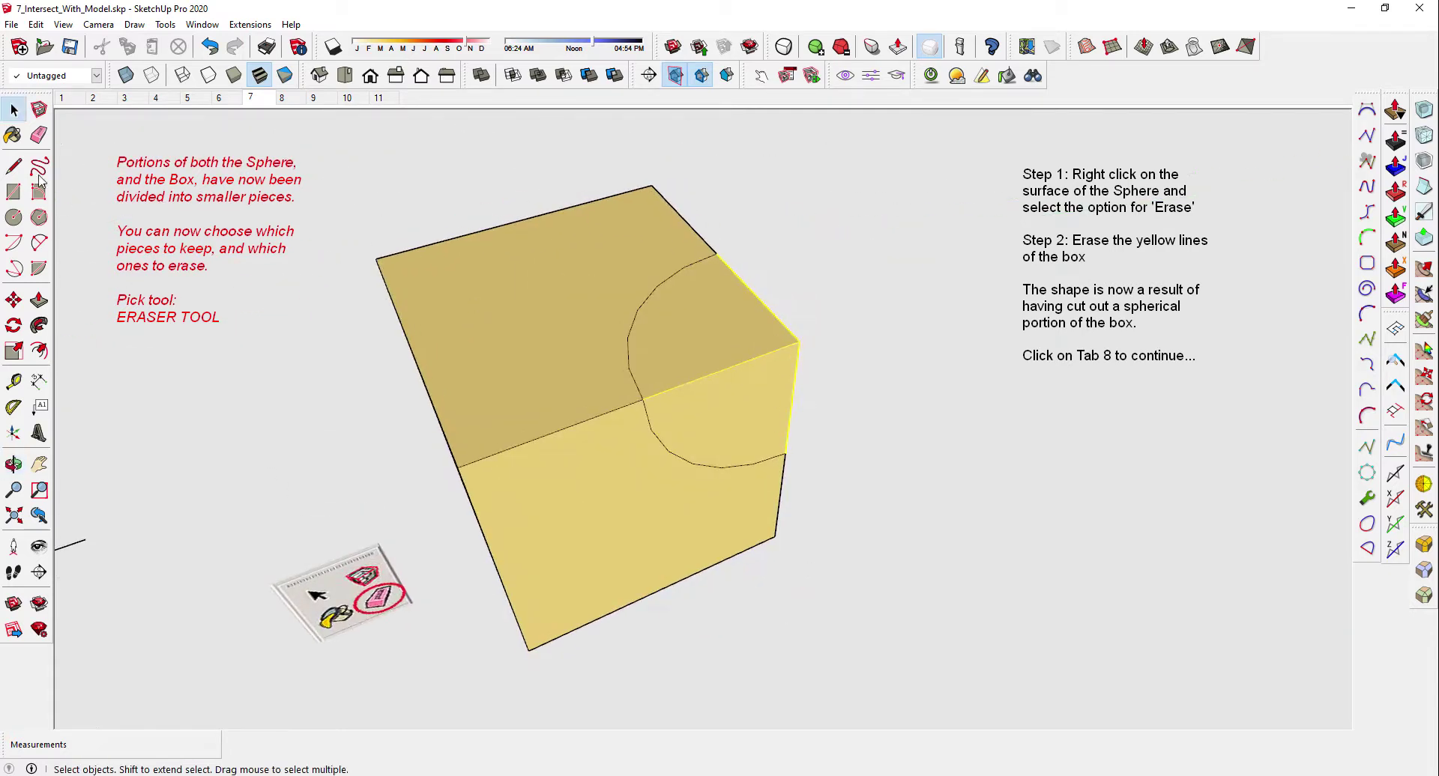
pyautogui.click(40, 135)
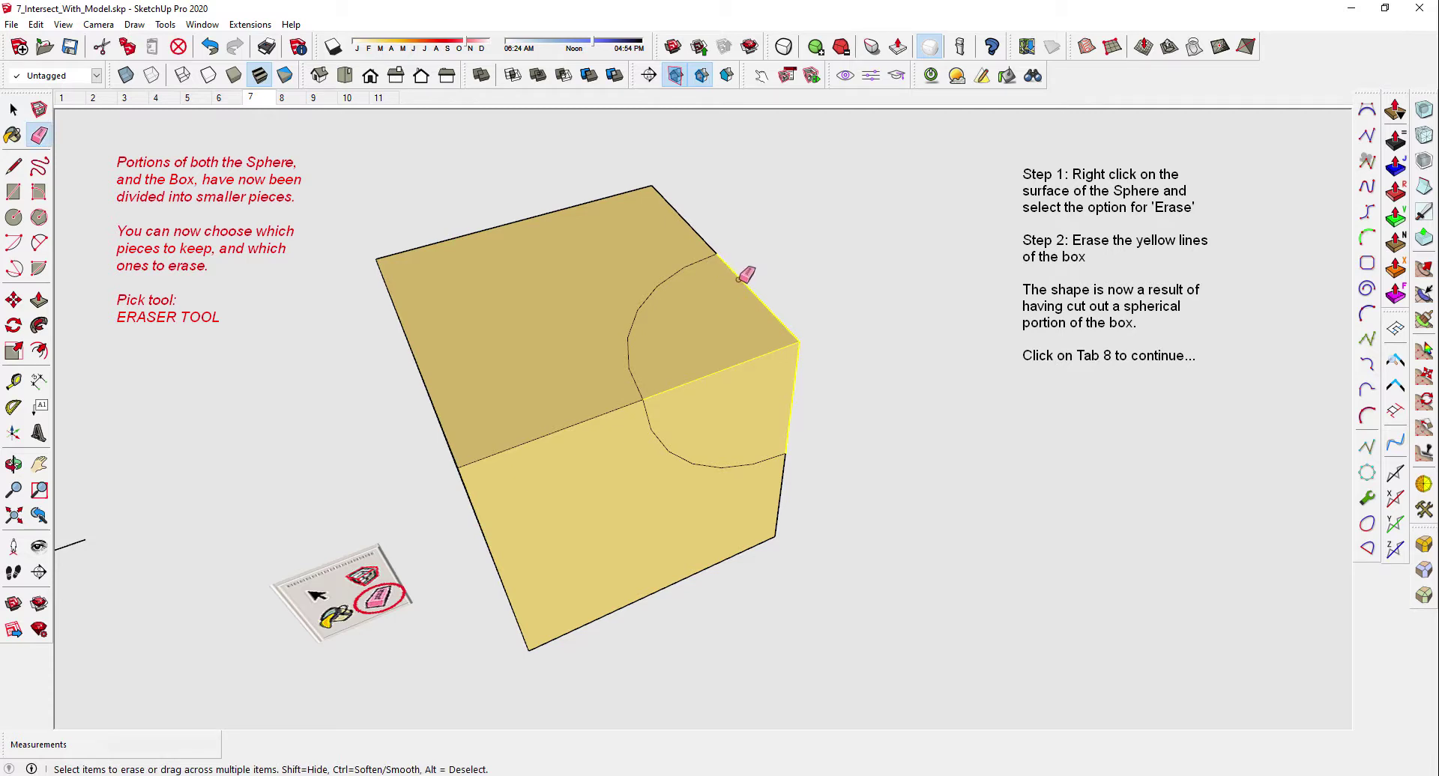
pyautogui.click(749, 290)
pyautogui.click(796, 346)
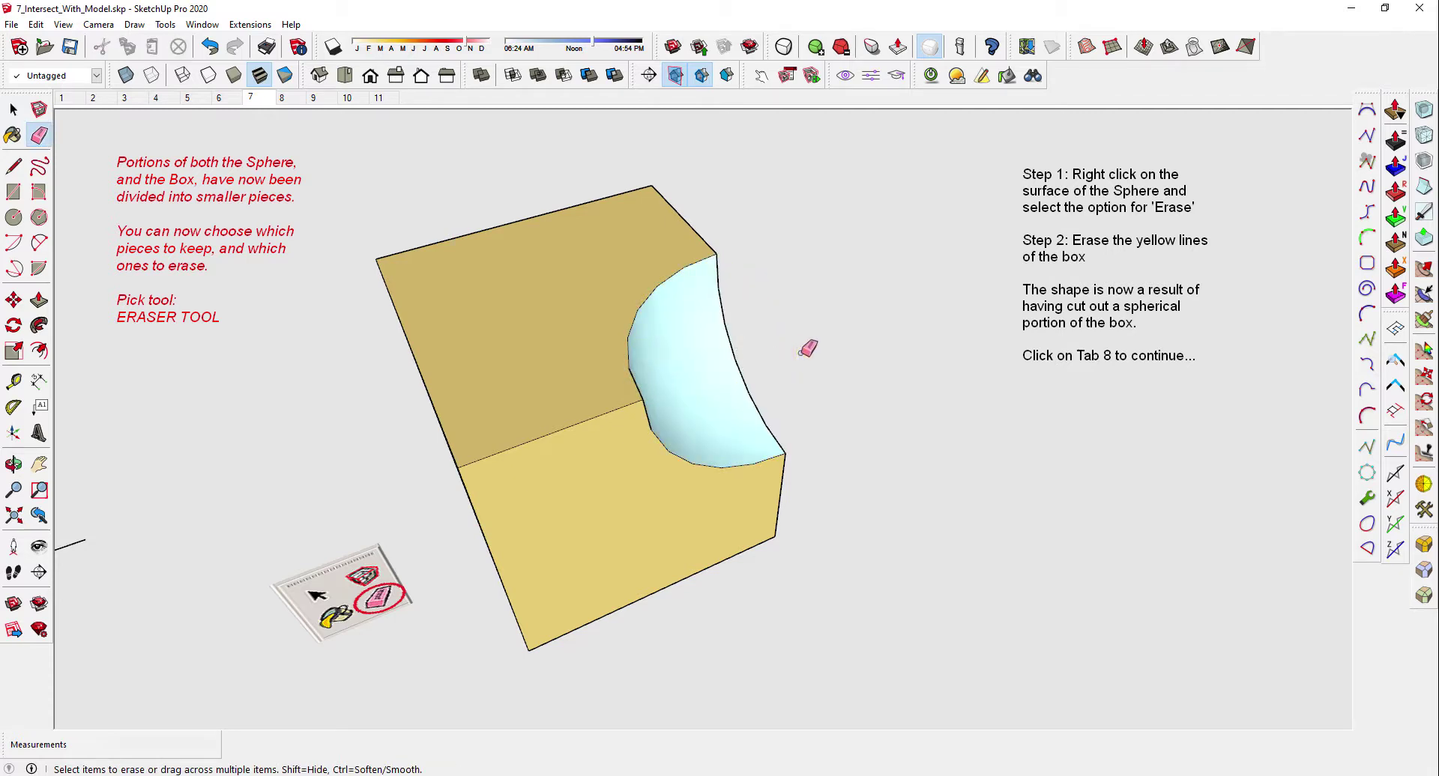
pyautogui.moveTo(809, 344)
pyautogui.mouseDown(button='middle')
pyautogui.moveTo(735, 299)
pyautogui.moveTo(721, 252)
pyautogui.moveTo(744, 395)
pyautogui.moveTo(504, 299)
pyautogui.moveTo(732, 466)
pyautogui.mouseUp(button='middle')
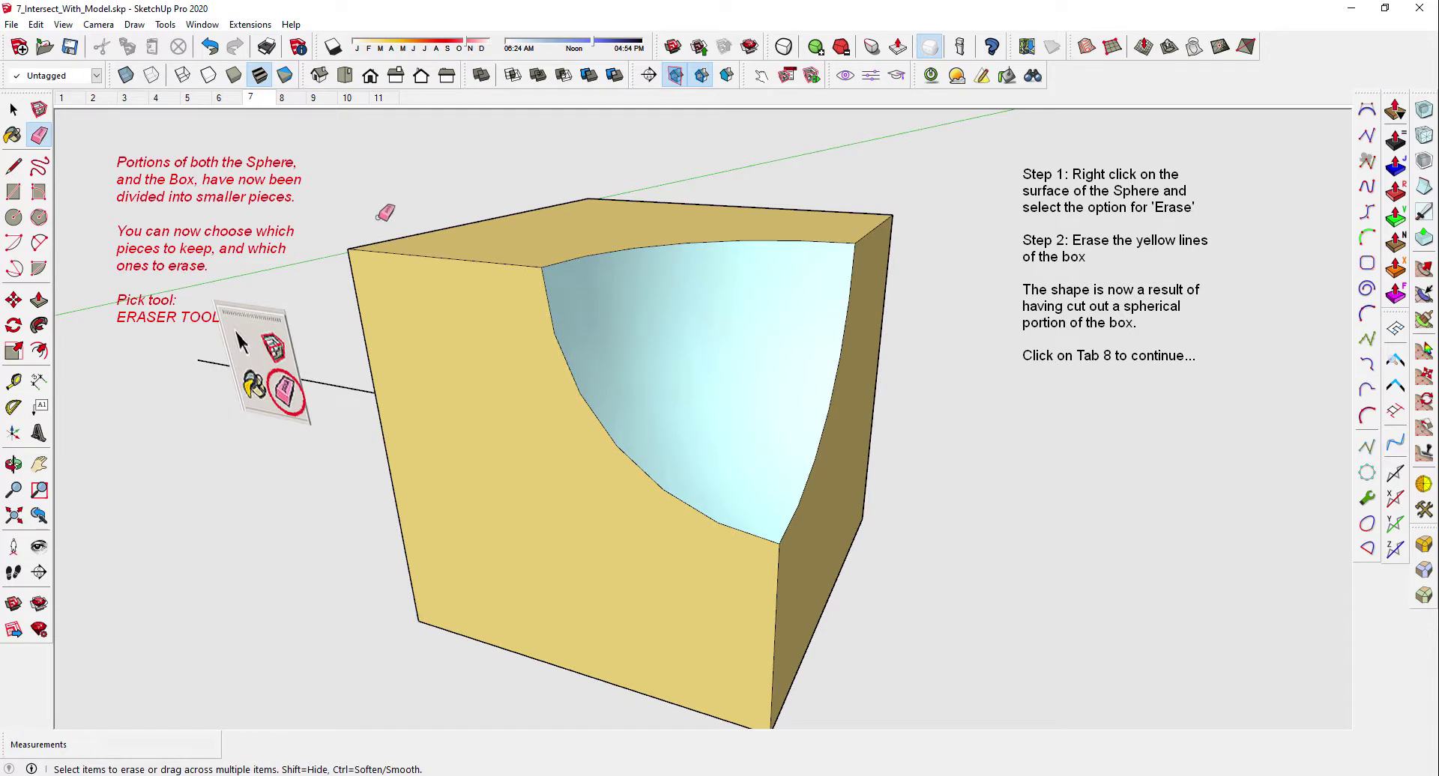
pyautogui.click(293, 101)
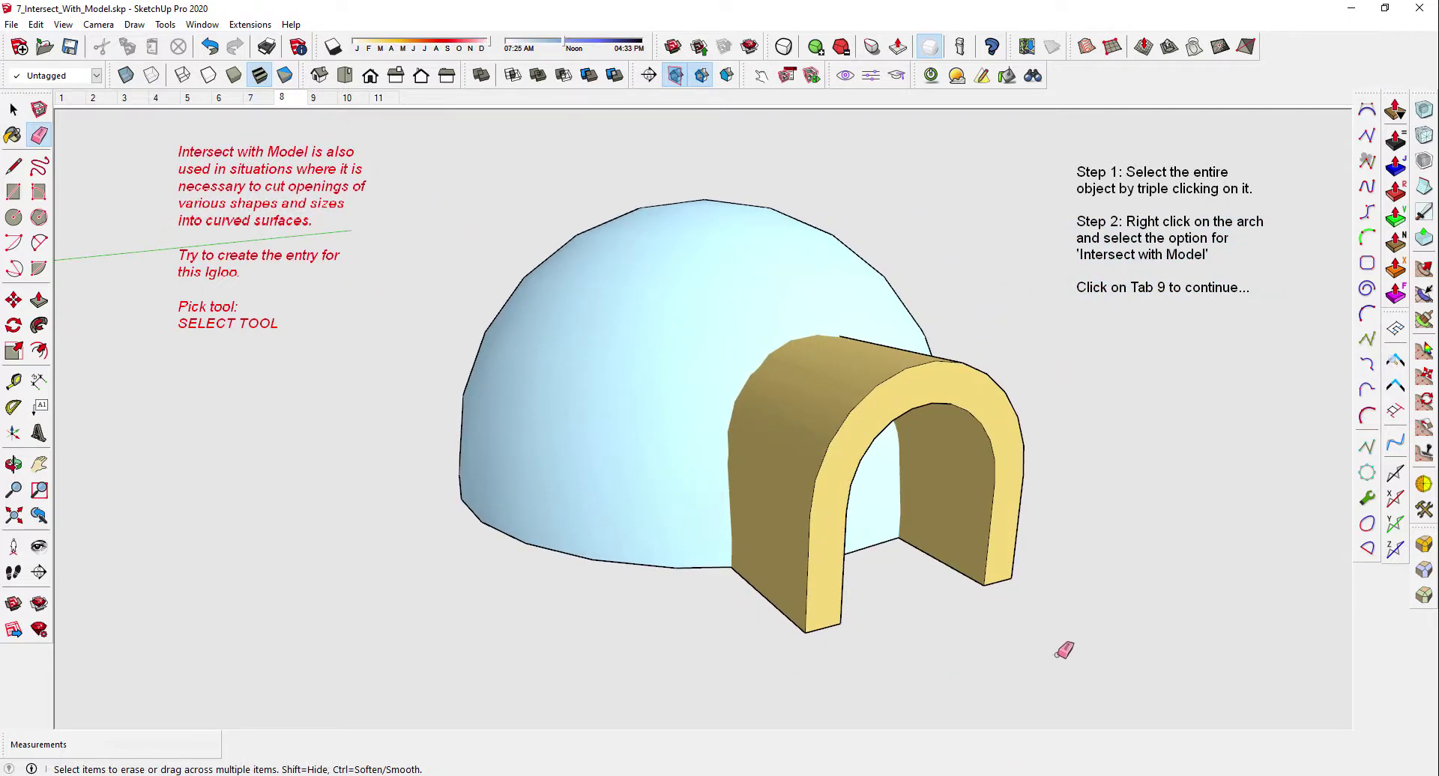
pyautogui.moveTo(1062, 649); pyautogui.dragTo(1034, 428, button='middle')
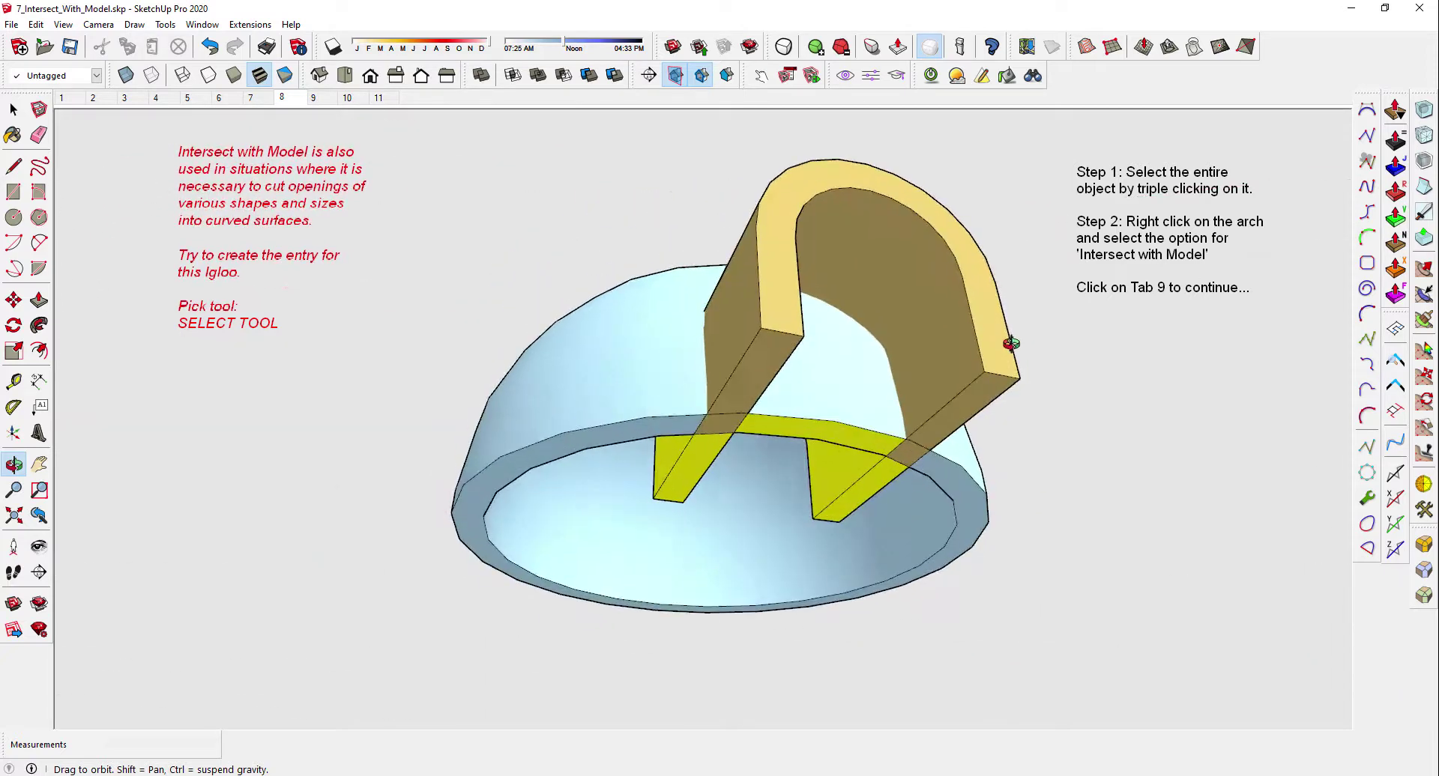
pyautogui.press('e')
pyautogui.moveTo(758, 475)
pyautogui.mouseDown(button='middle')
pyautogui.moveTo(885, 420)
pyautogui.moveTo(697, 343)
pyautogui.moveTo(909, 504)
pyautogui.moveTo(556, 504)
pyautogui.moveTo(979, 499)
pyautogui.moveTo(718, 424)
pyautogui.moveTo(637, 161)
pyautogui.moveTo(809, 210)
pyautogui.moveTo(979, 299)
pyautogui.moveTo(1037, 442)
pyautogui.mouseUp(button='middle')
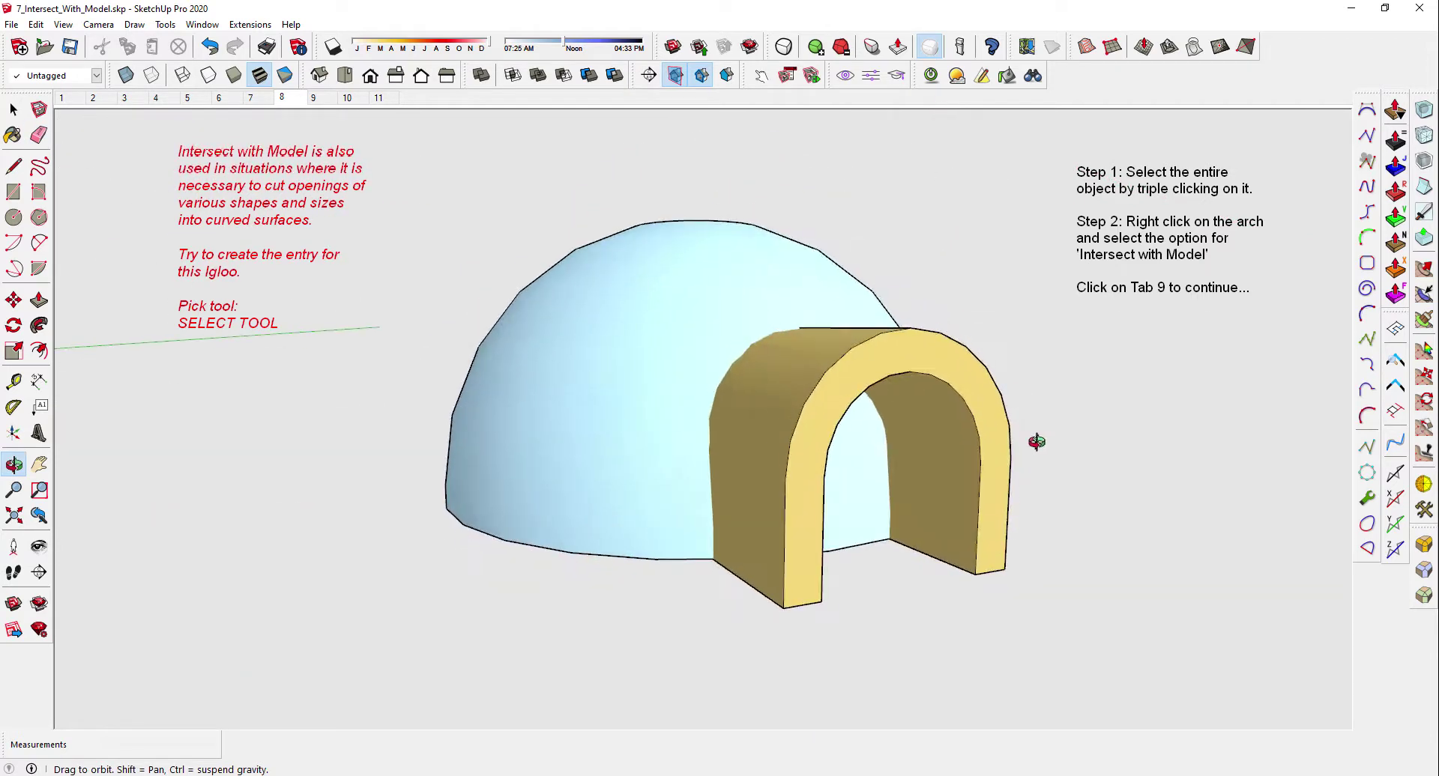
pyautogui.moveTo(949, 319); pyautogui.dragTo(972, 263, button='middle')
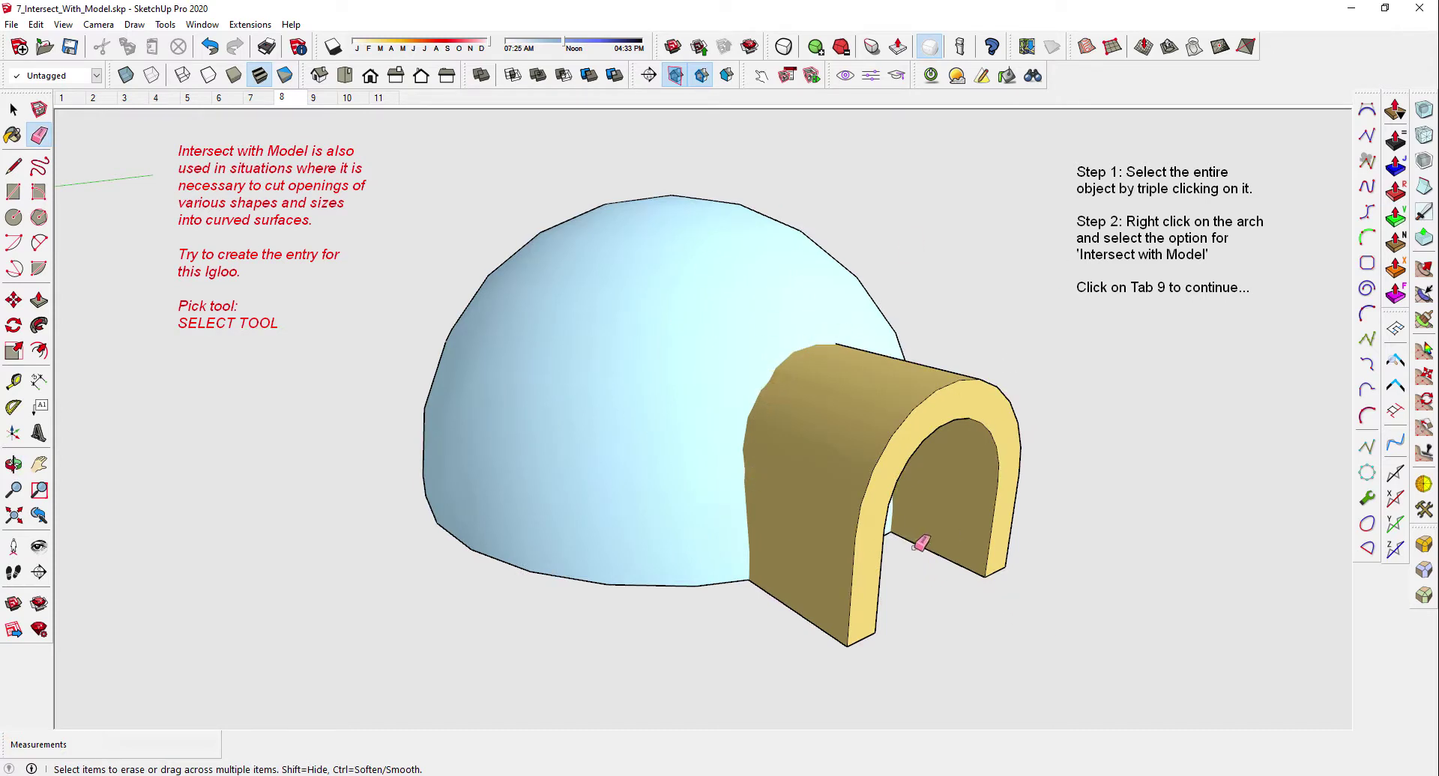
pyautogui.moveTo(922, 539)
pyautogui.mouseDown(button='middle')
pyautogui.moveTo(550, 447)
pyautogui.moveTo(702, 377)
pyautogui.moveTo(1116, 442)
pyautogui.moveTo(453, 414)
pyautogui.mouseUp(button='middle')
pyautogui.click(14, 110)
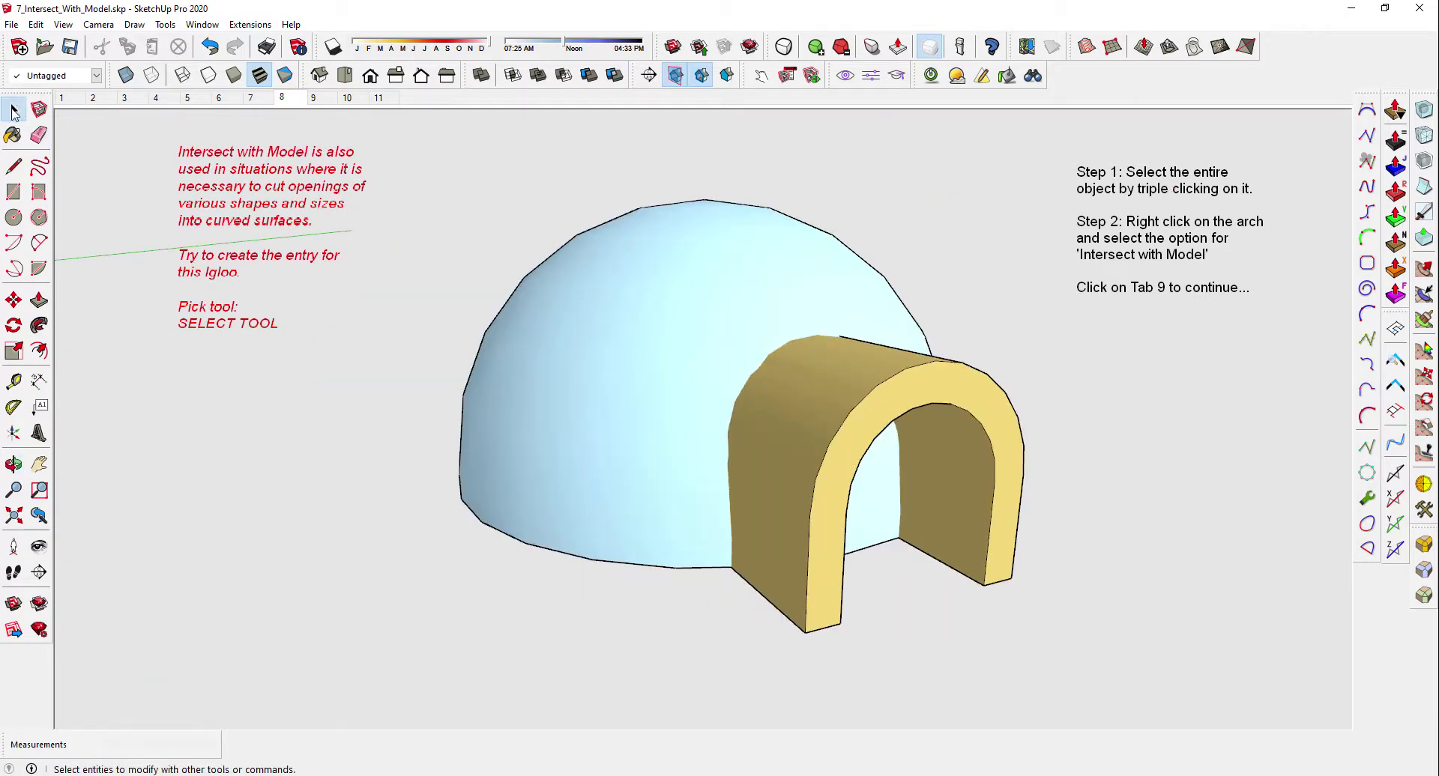
# Step: Select the entire igloo and arch and apply Intersect Faces > With Model
pyautogui.tripleClick(685, 326)
pyautogui.rightClick(685, 326)
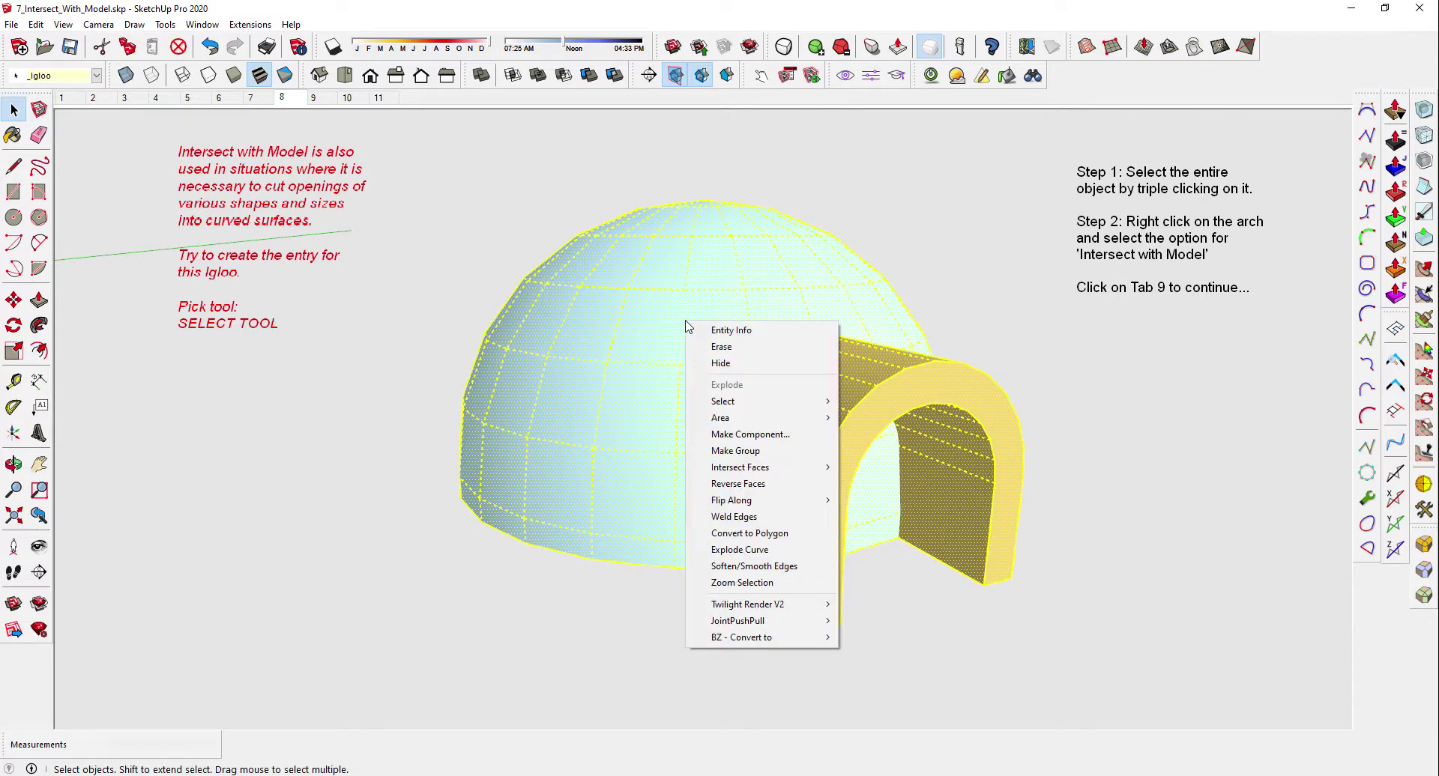
pyautogui.moveTo(795, 467)
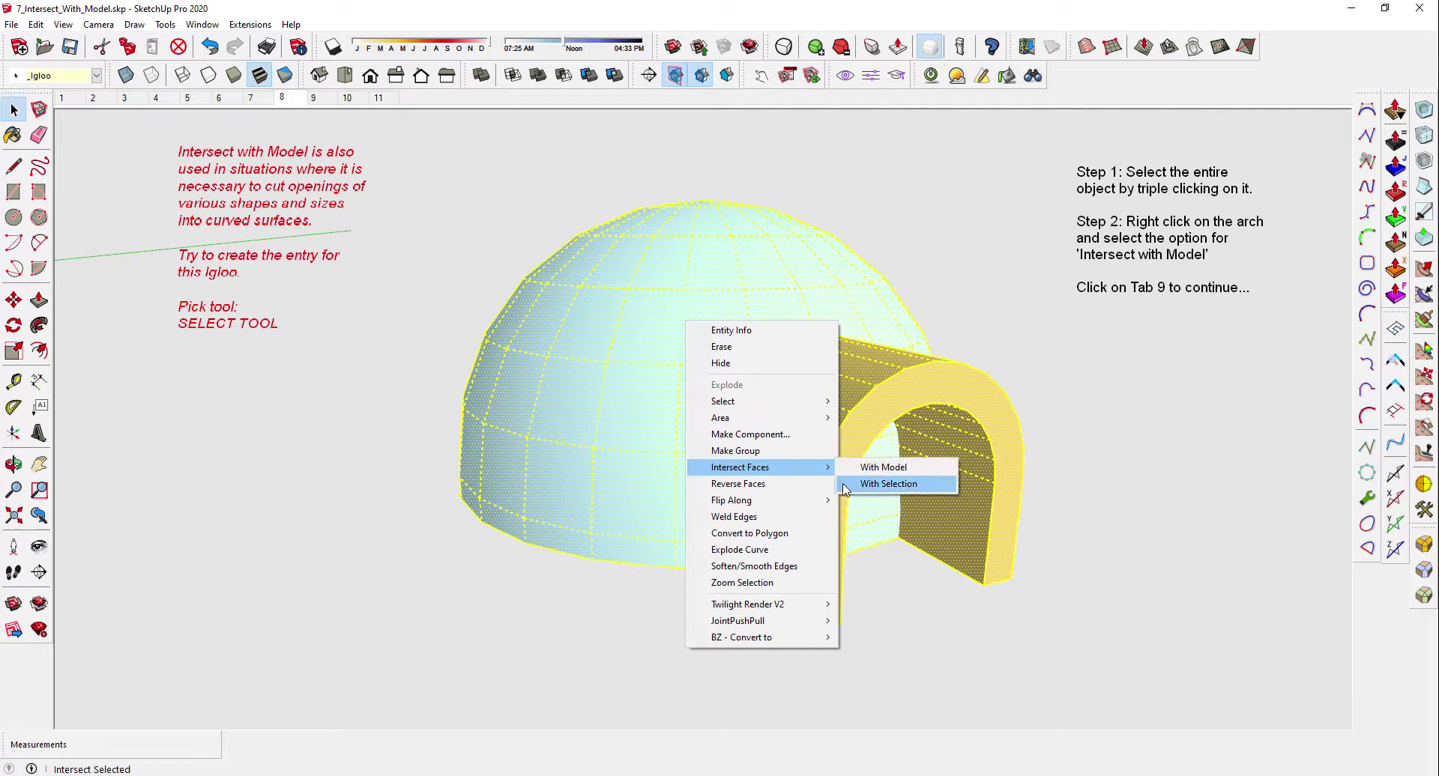
pyautogui.click(884, 467)
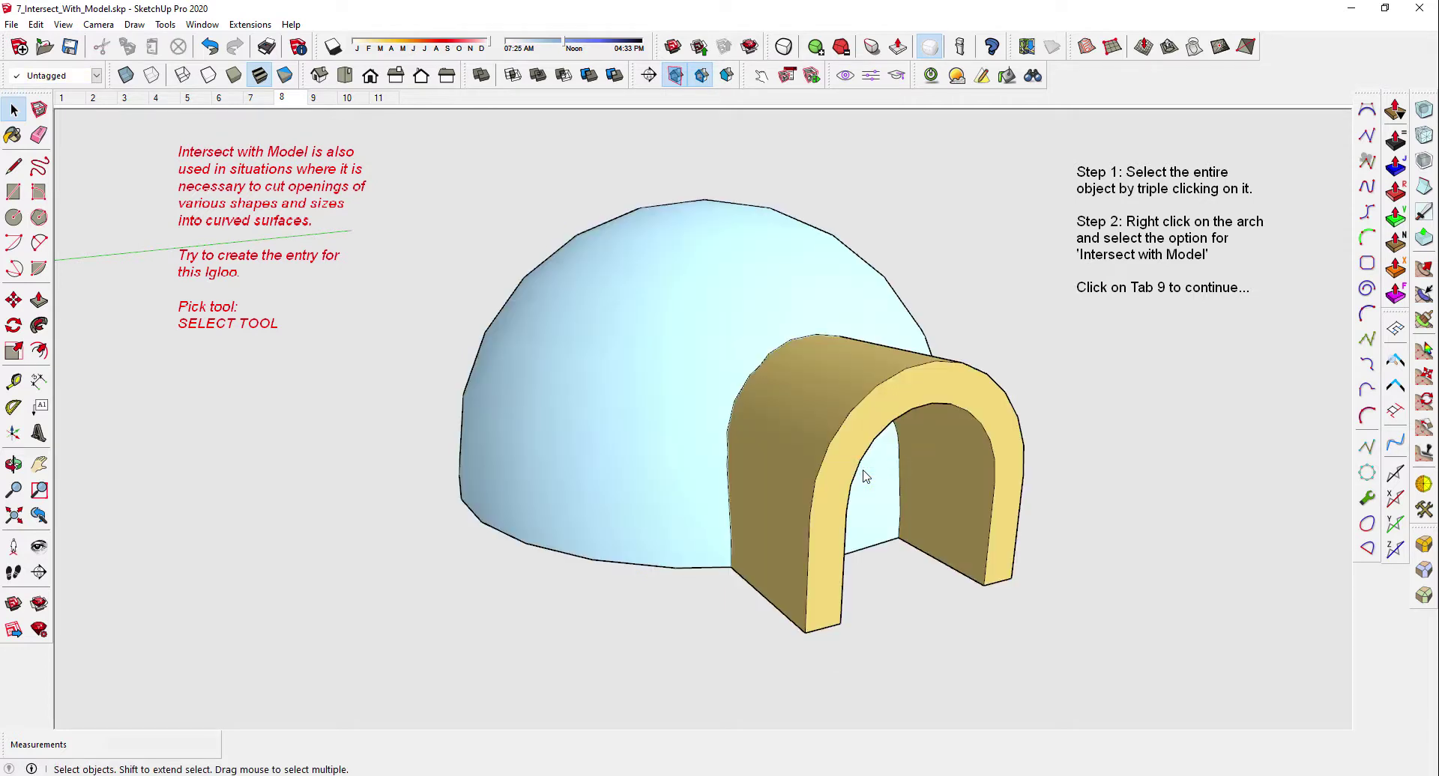
# Step: Go to scene 9 and undo then redo to compare the dome before and after intersecting
pyautogui.click(314, 97)
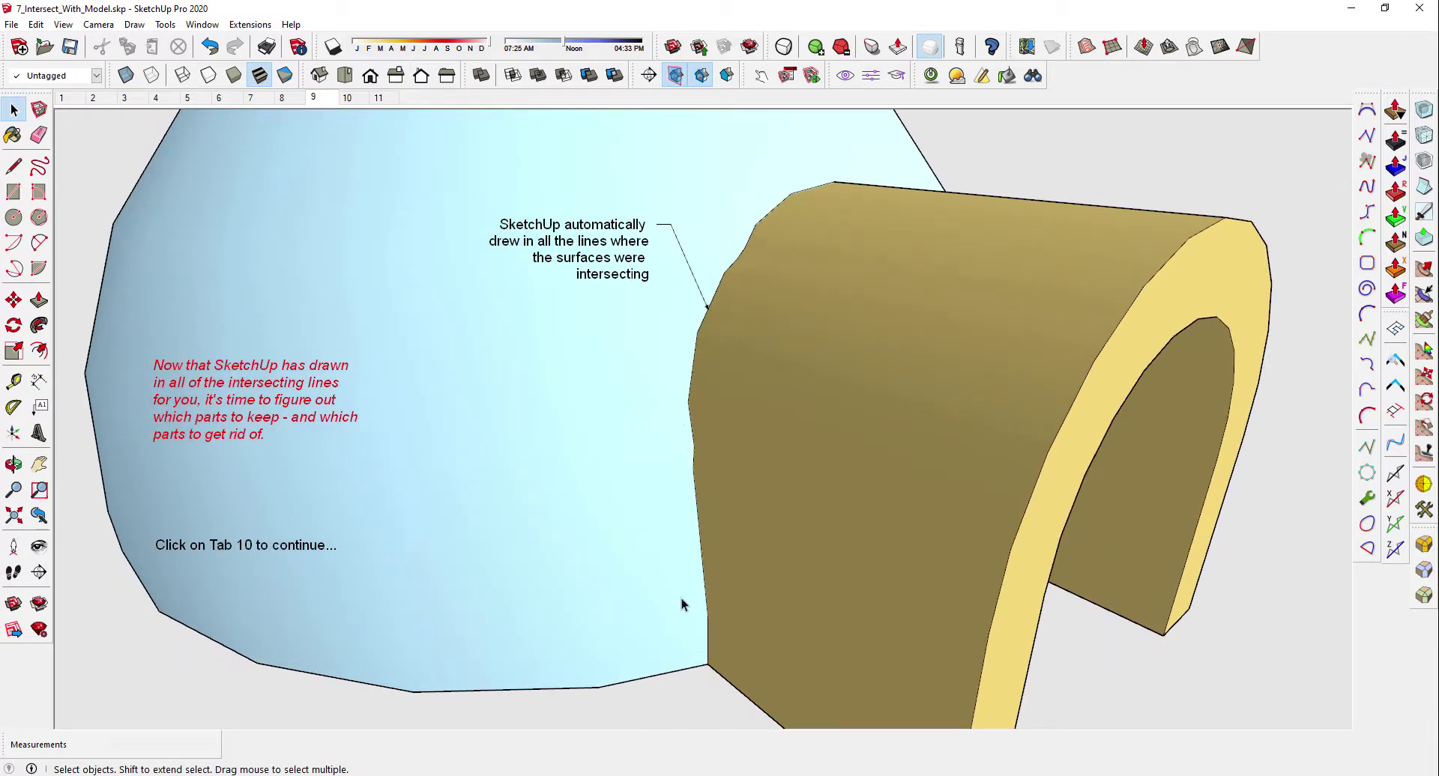
pyautogui.click(211, 46)
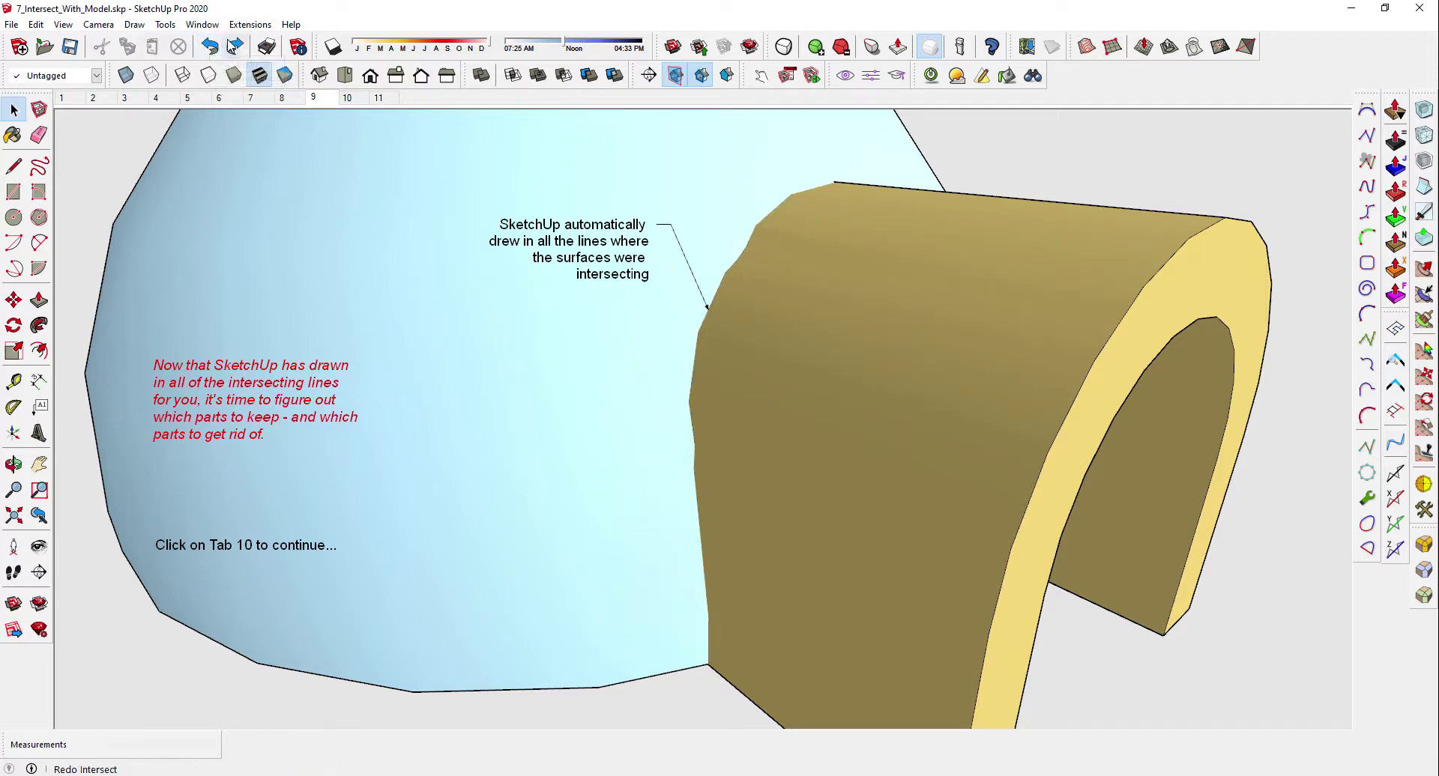
pyautogui.click(234, 46)
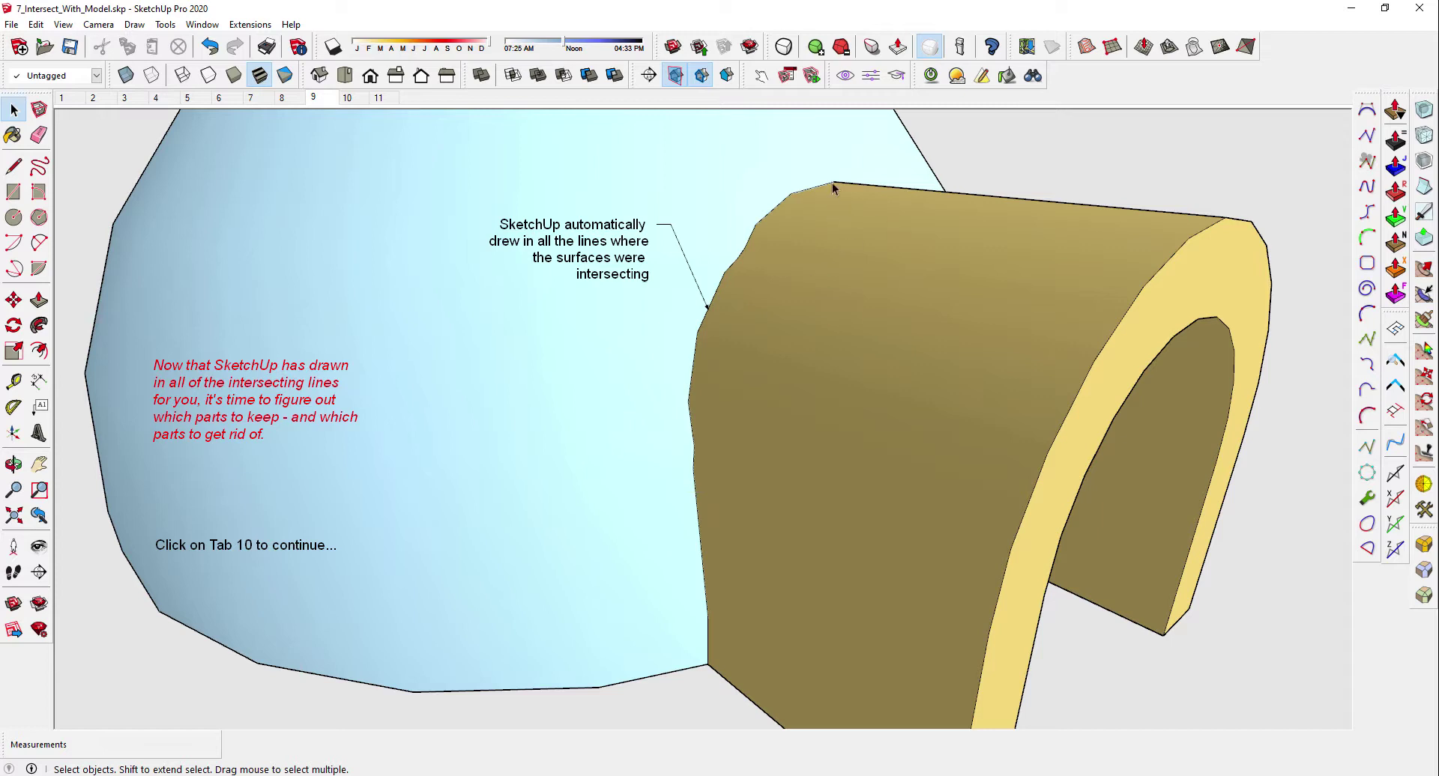
# Step: Delete the arch's curved band and the outer, inner and lower yellow faces filling the entrance
pyautogui.click(349, 98)
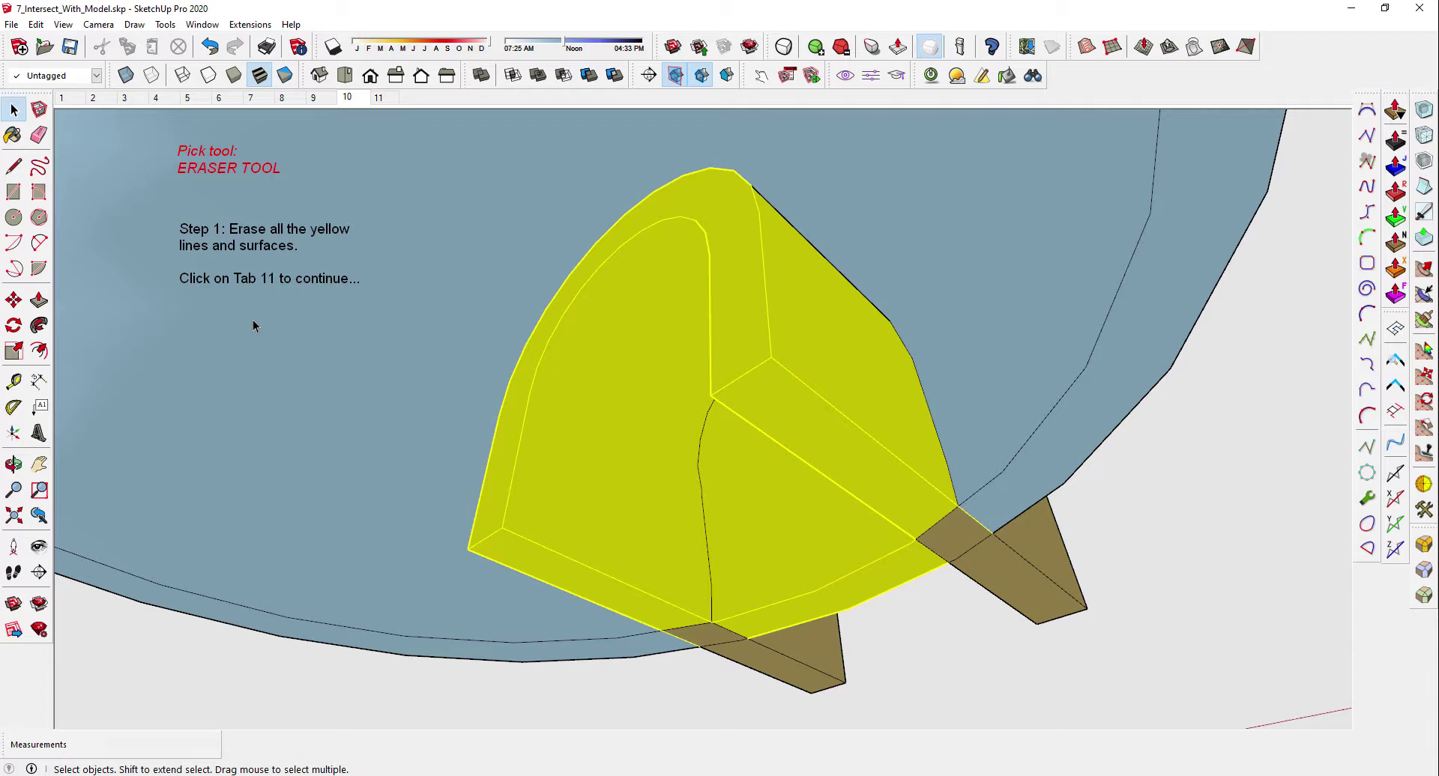
pyautogui.click(750, 349)
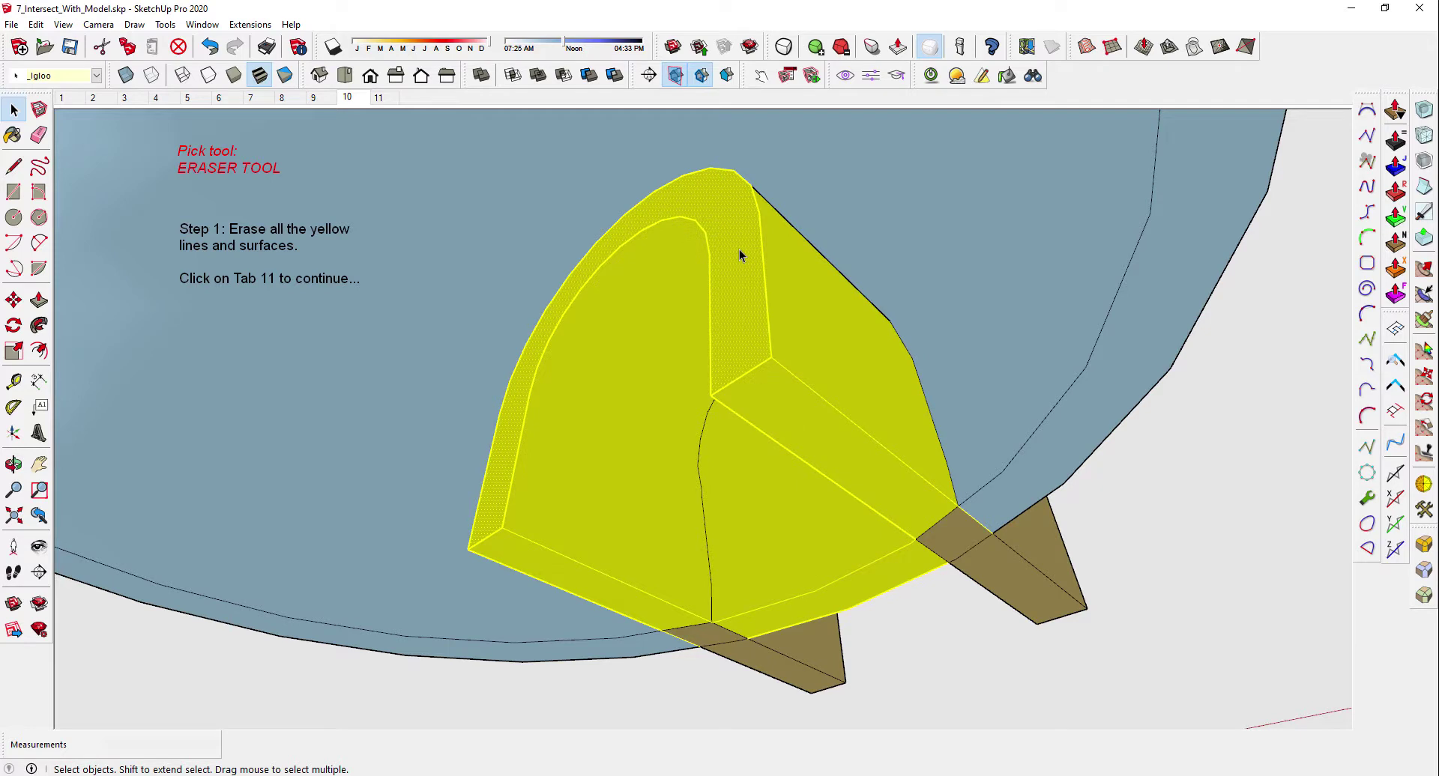
pyautogui.press('Delete')
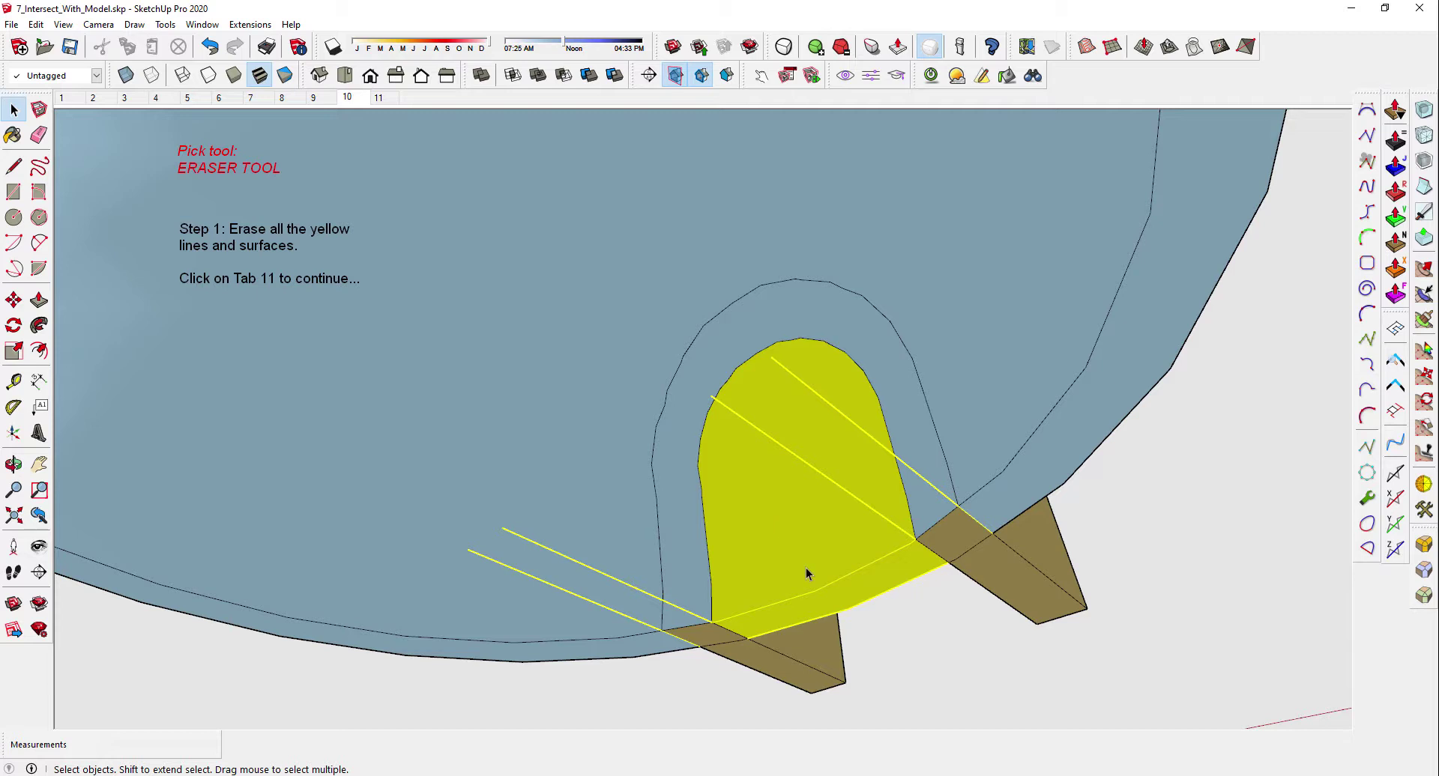
pyautogui.click(788, 524)
pyautogui.press('Delete')
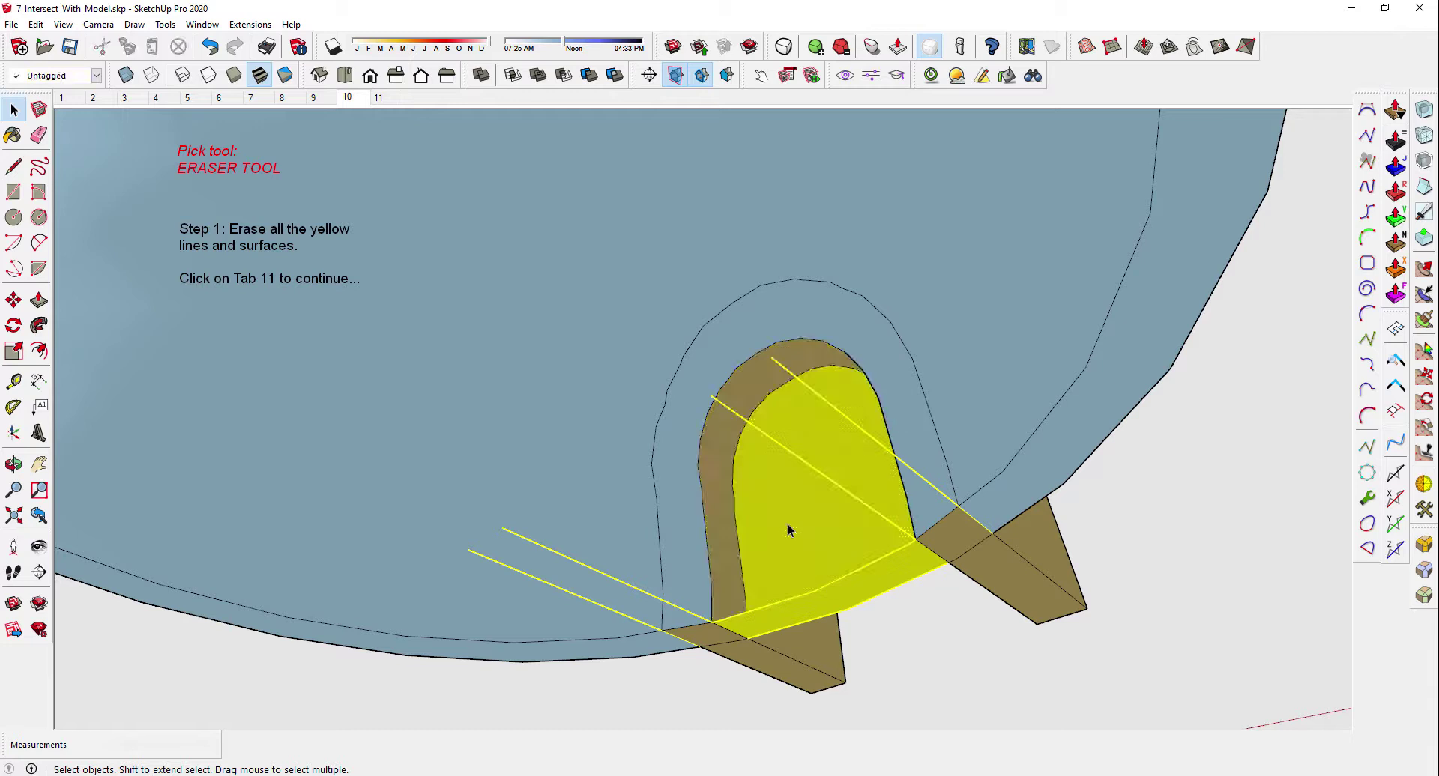
pyautogui.click(788, 527)
pyautogui.press('Delete')
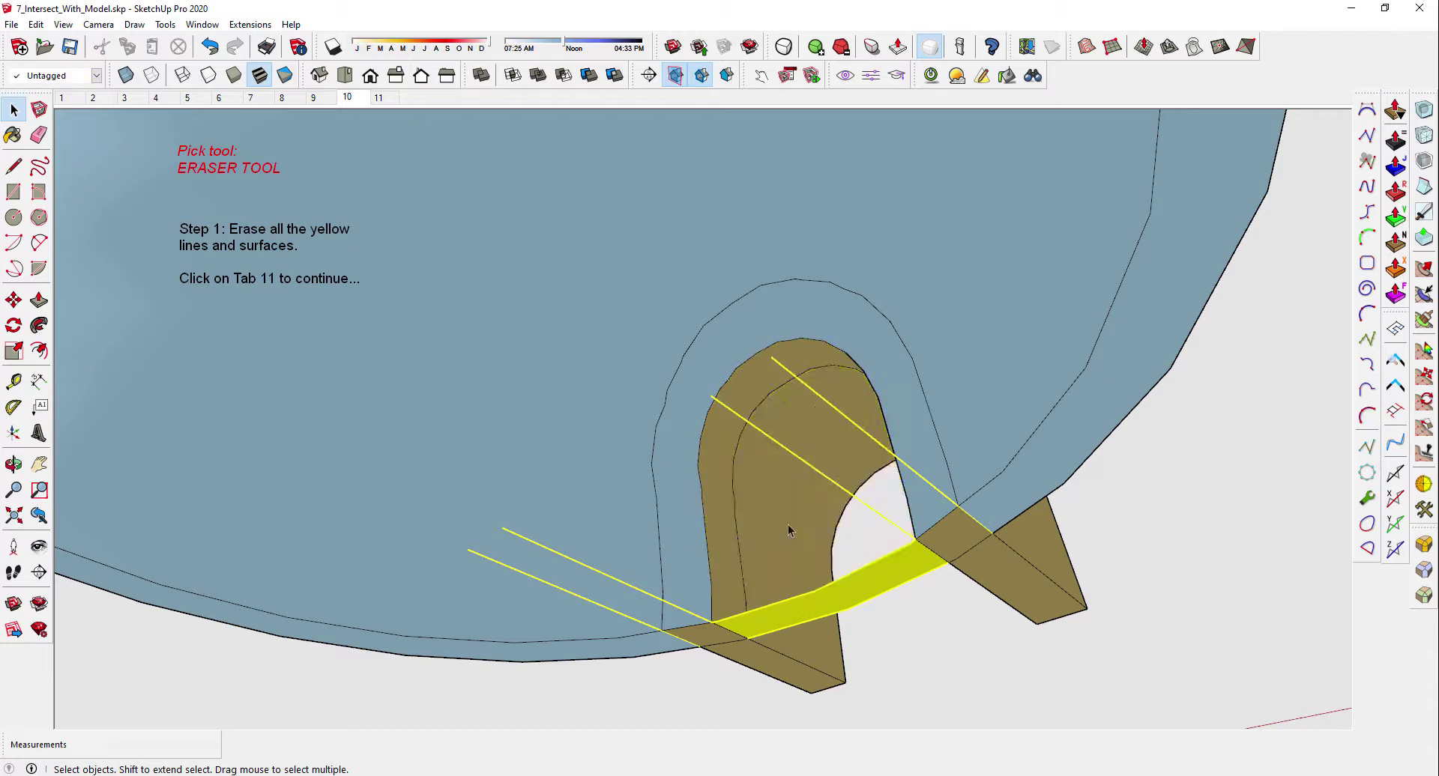
pyautogui.click(843, 597)
pyautogui.press('Delete')
# Step: Delete the three yellow lines crossing the arch opening, including the diagonal one
pyautogui.moveTo(920, 604); pyautogui.dragTo(541, 550, button='middle')
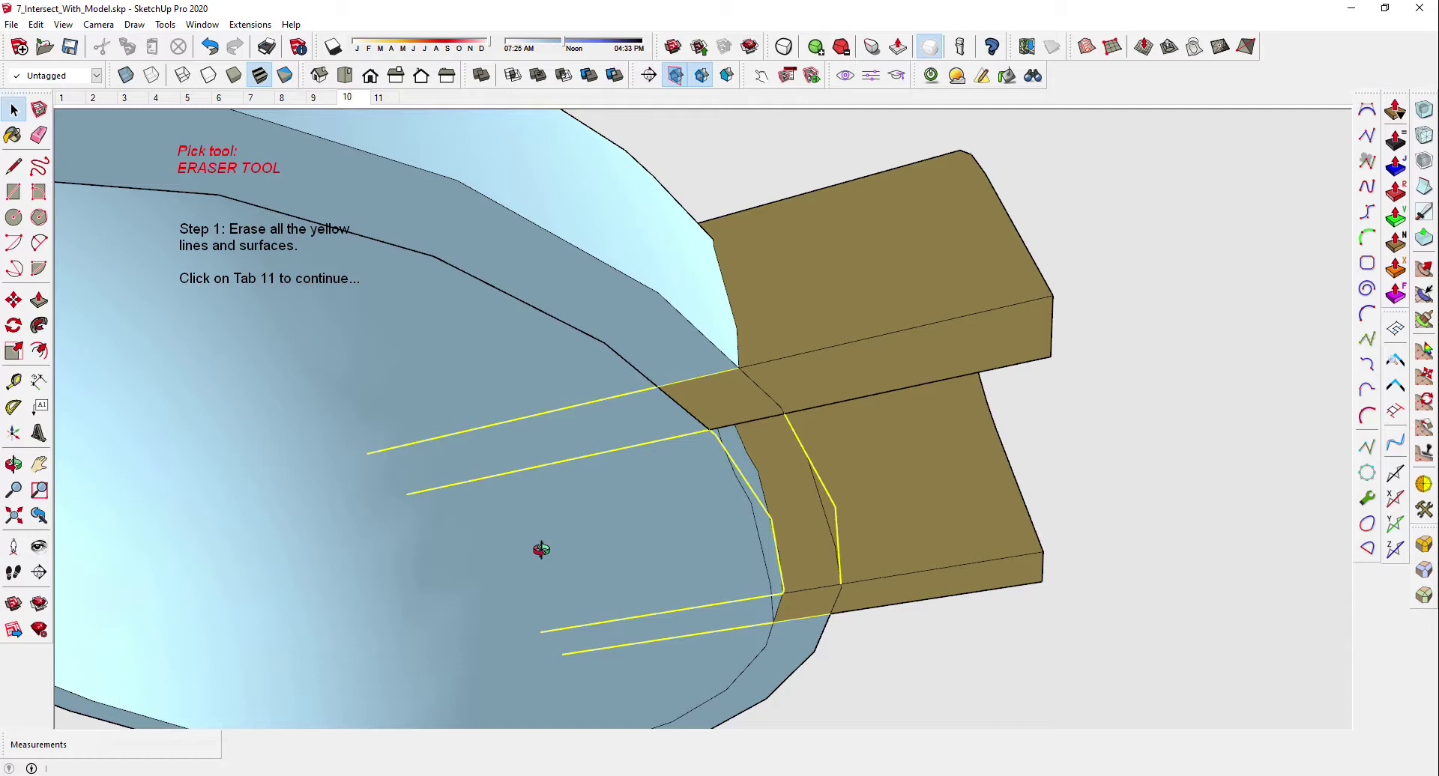
pyautogui.moveTo(541, 550); pyautogui.dragTo(957, 536, button='middle')
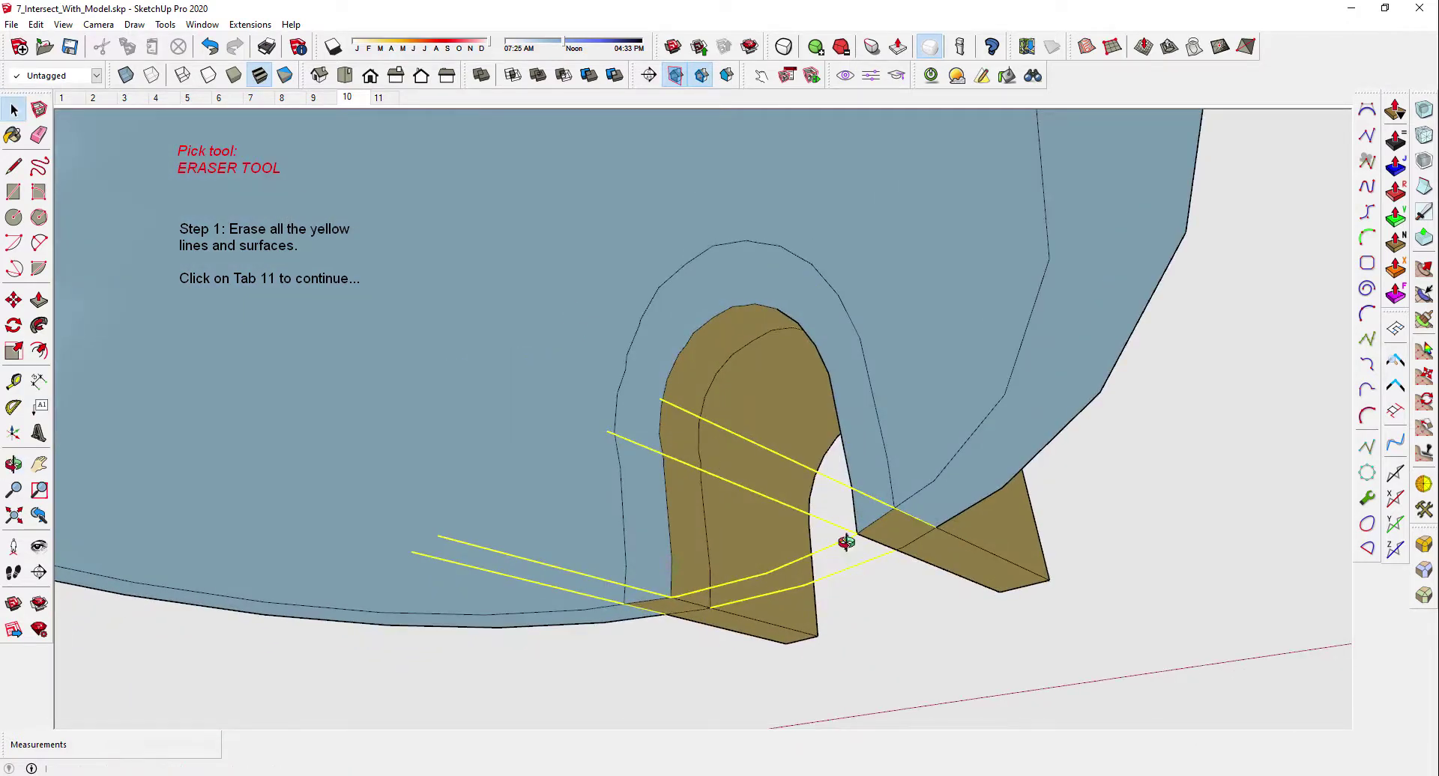
pyautogui.moveTo(836, 534); pyautogui.dragTo(868, 591, button='middle')
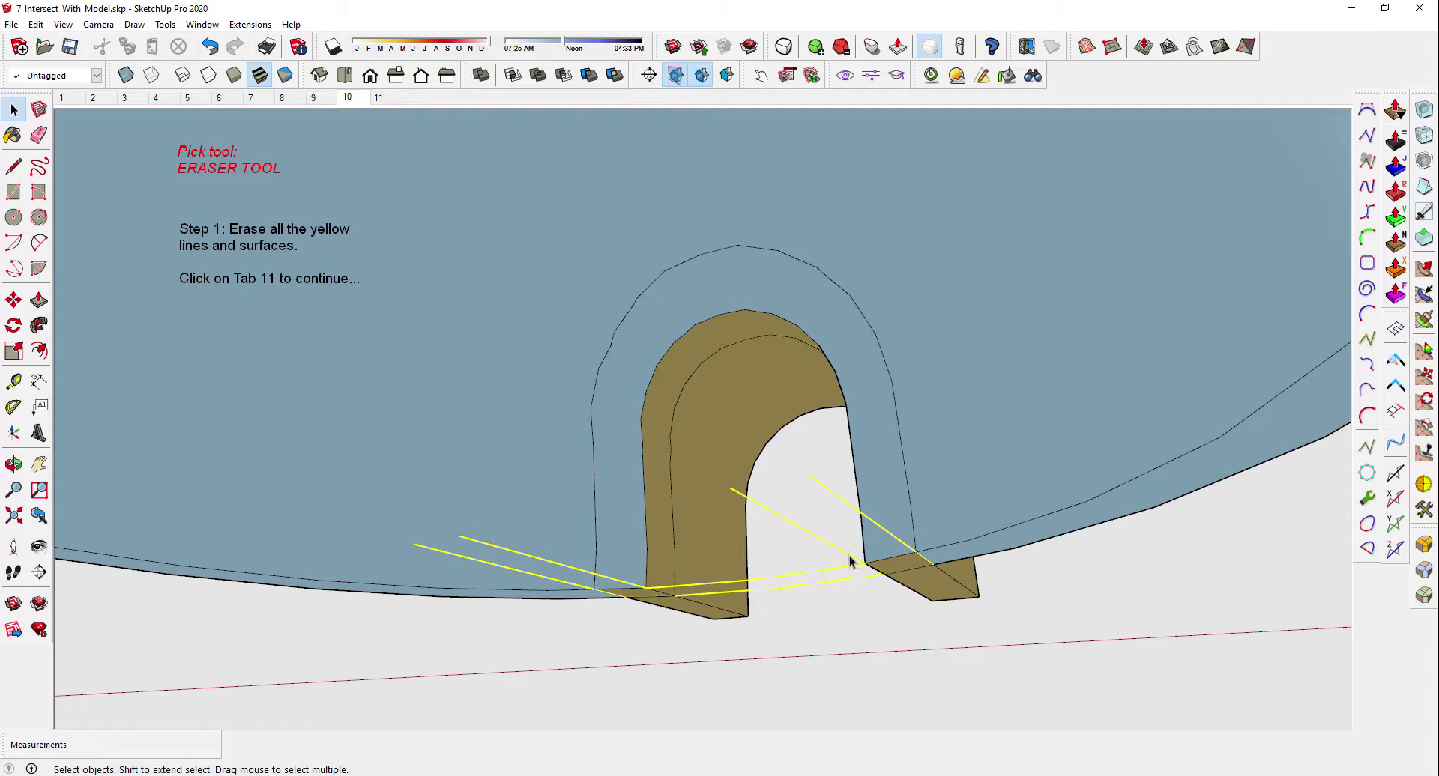
pyautogui.click(849, 559)
pyautogui.press('Delete')
pyautogui.click(844, 566)
pyautogui.press('Delete')
pyautogui.click(872, 523)
pyautogui.press('Delete')
# Step: Erase the leftover yellow lines left of the arch and across its base
pyautogui.click(38, 135)
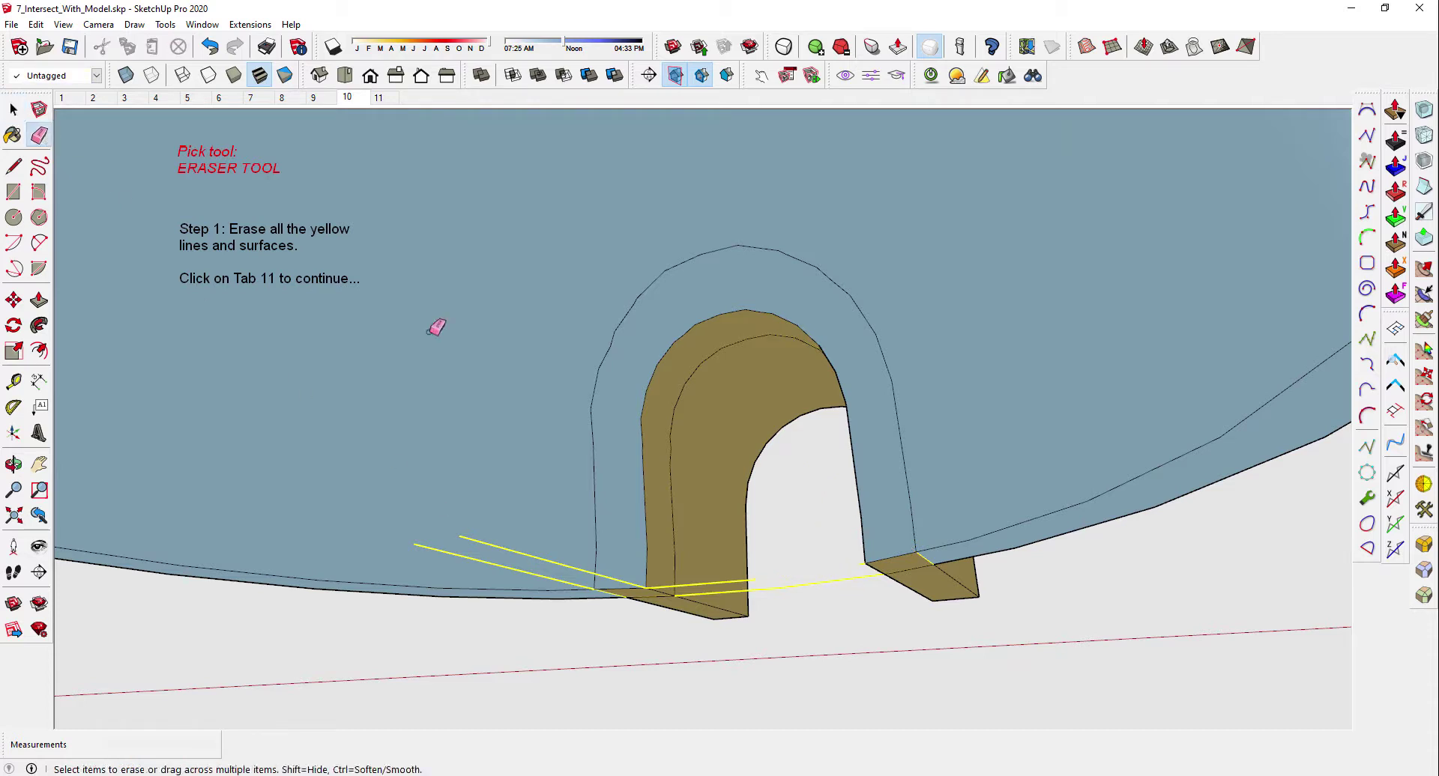
pyautogui.moveTo(685, 427)
pyautogui.mouseDown(button='middle')
pyautogui.moveTo(661, 524)
pyautogui.moveTo(418, 492)
pyautogui.mouseUp(button='middle')
pyautogui.scroll(2, 479, 516)
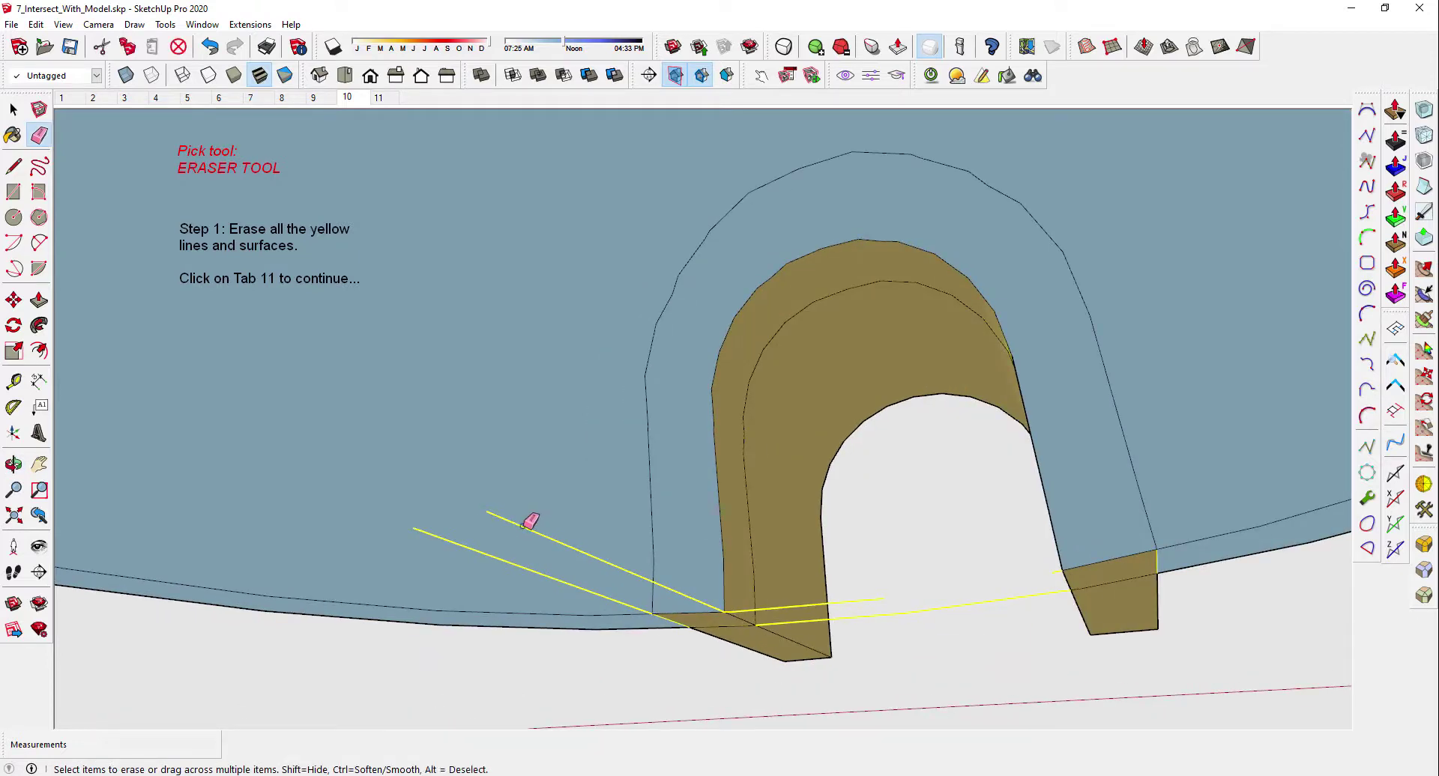
pyautogui.click(522, 527)
pyautogui.click(498, 559)
pyautogui.scroll(3, 798, 629)
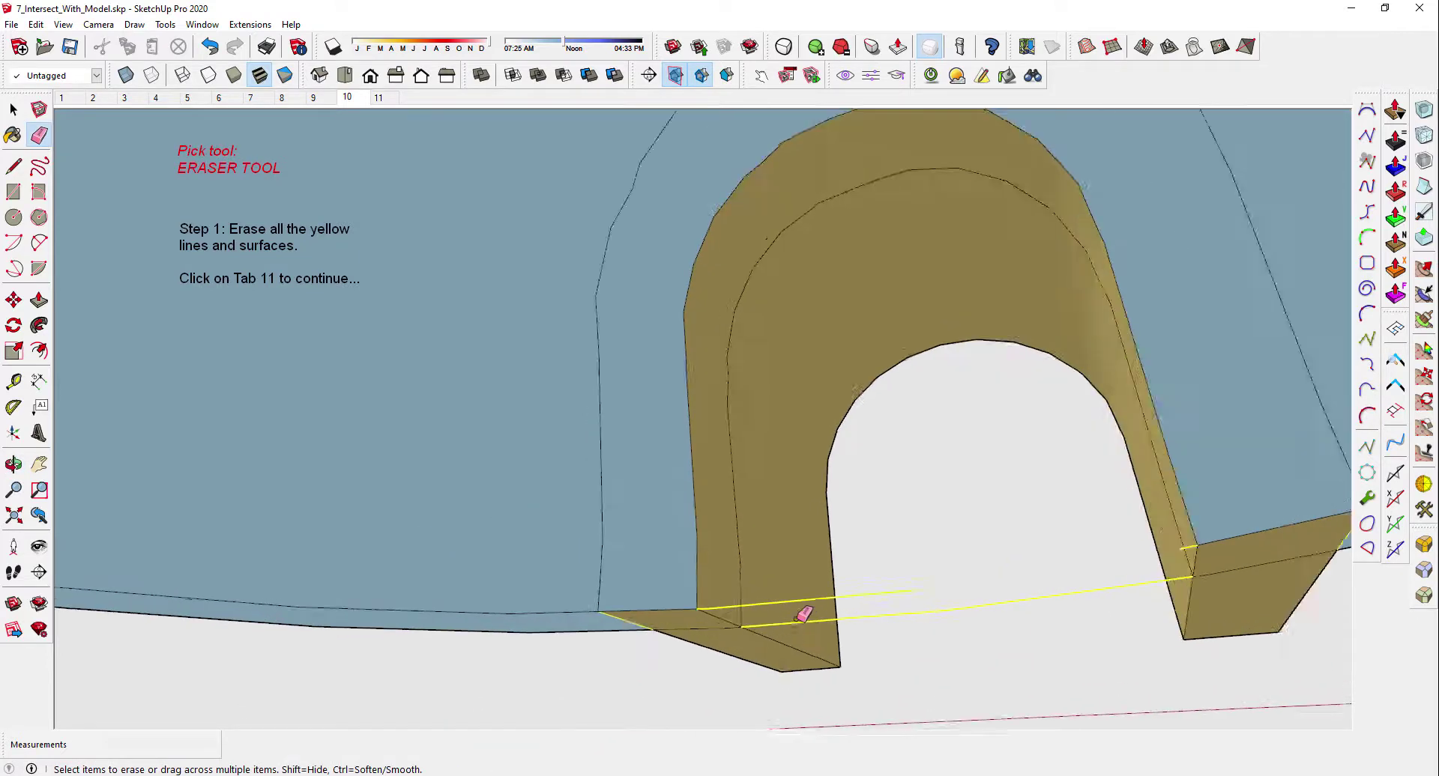
pyautogui.moveTo(931, 610); pyautogui.dragTo(947, 581)
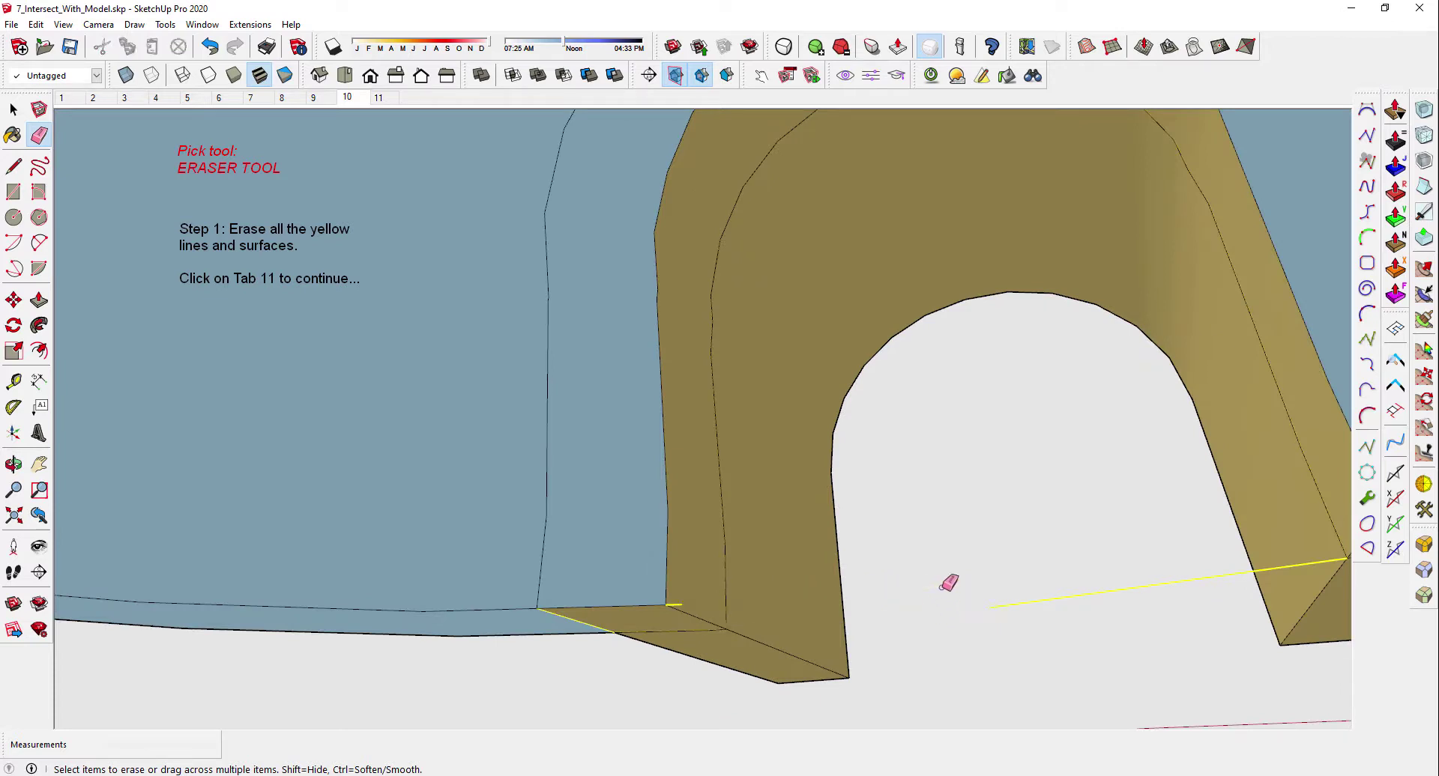
pyautogui.click(1005, 598)
pyautogui.scroll(-1, 650, 588)
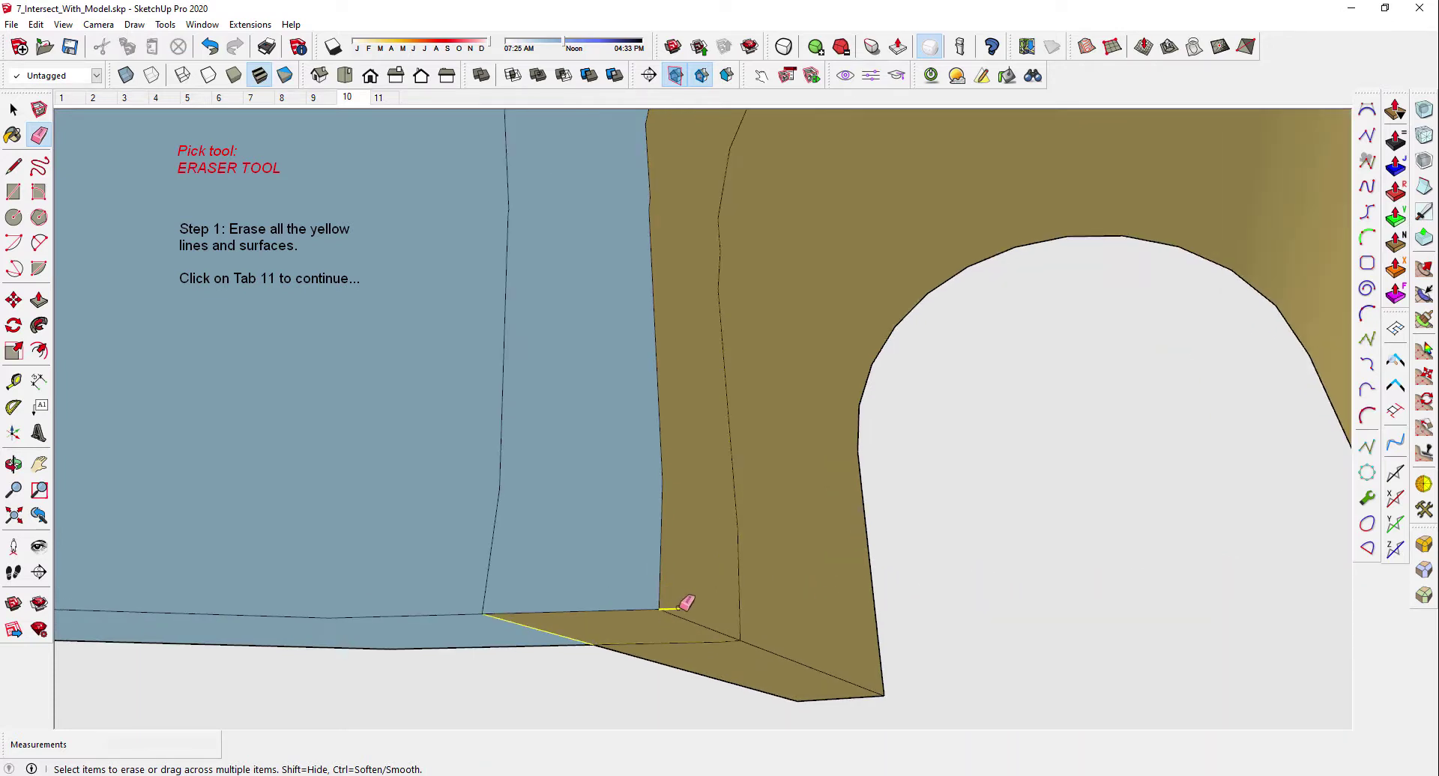
pyautogui.scroll(-1, 674, 604)
pyautogui.scroll(-2, 1079, 565)
pyautogui.scroll(3, 1090, 563)
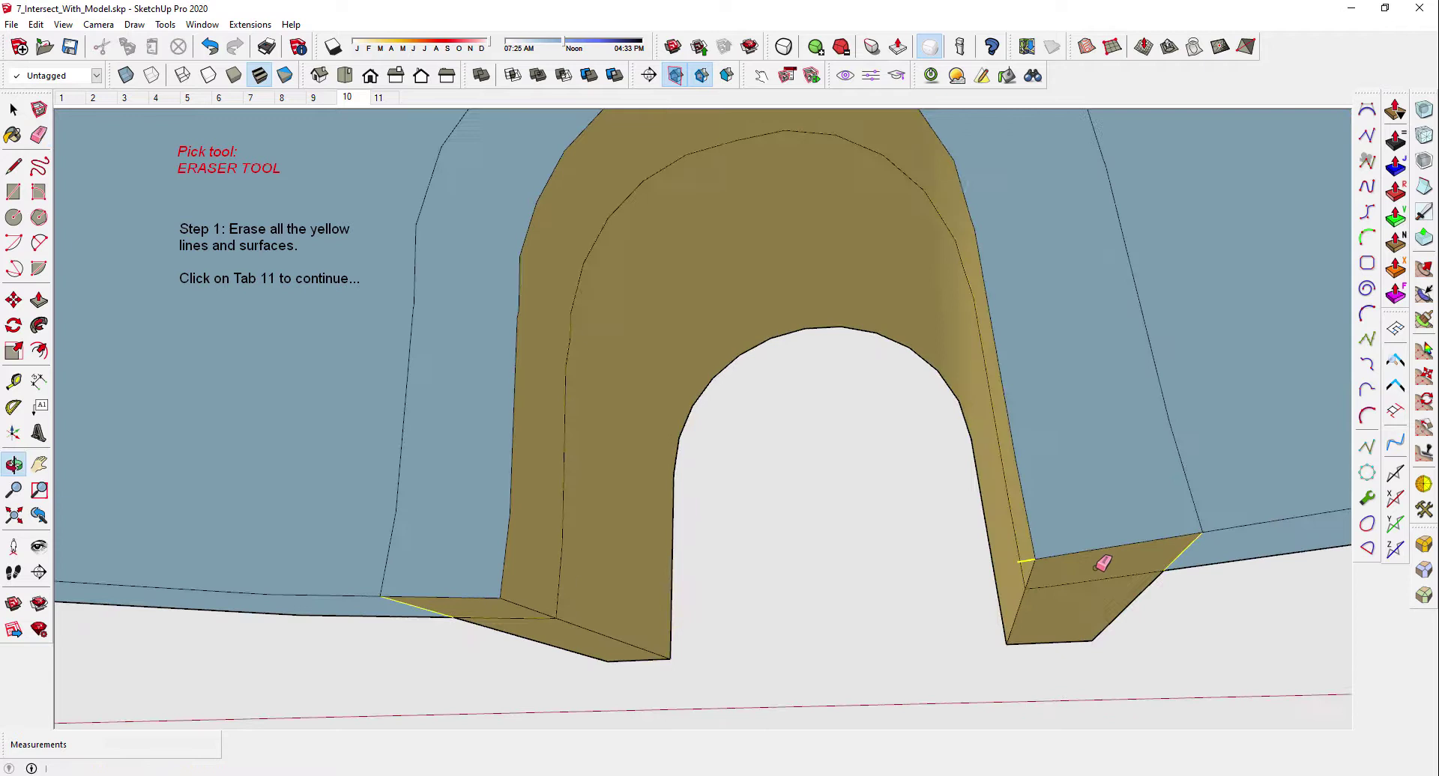
pyautogui.scroll(-3, 922, 578)
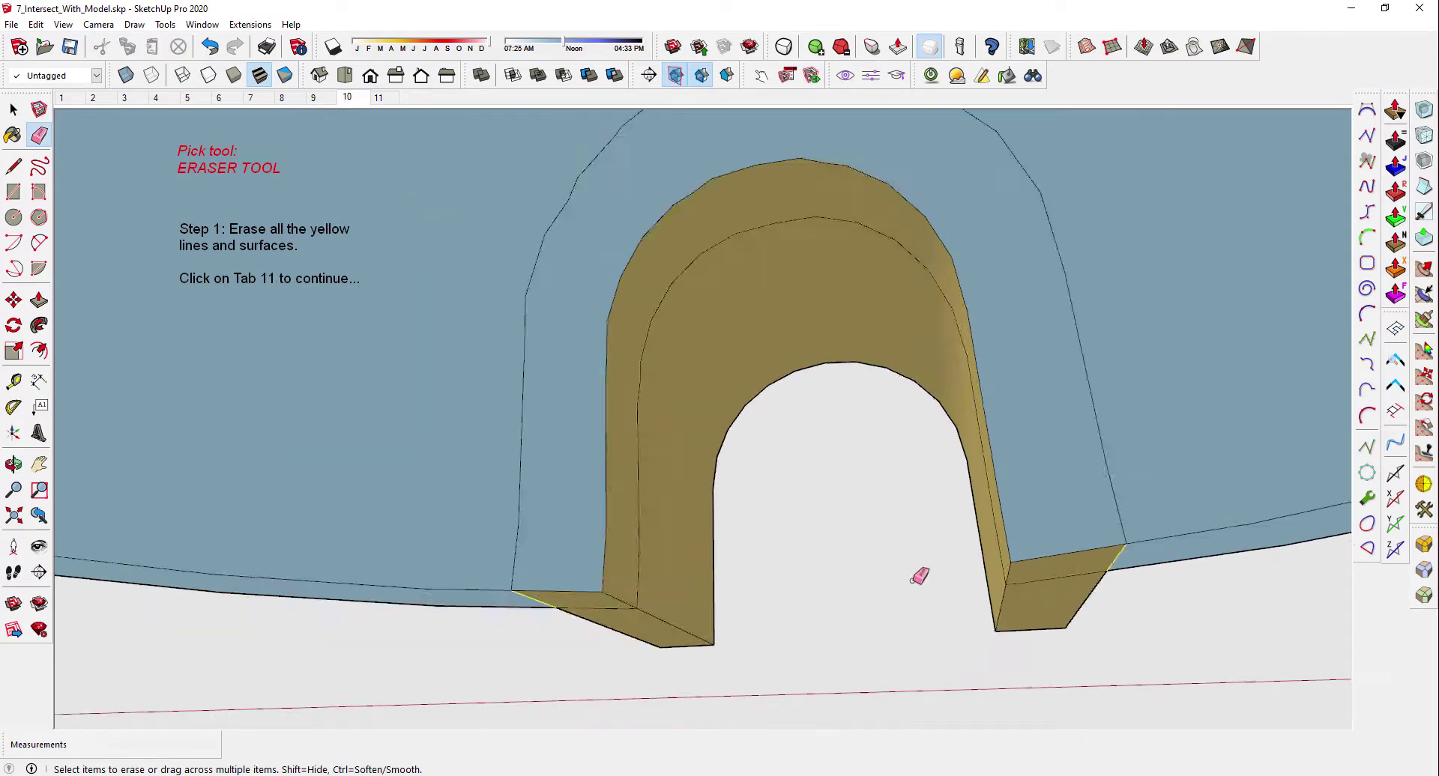
# Step: Erase the vertical edge along the arch's inner side and return to the Select tool
pyautogui.moveTo(941, 571)
pyautogui.mouseDown(button='middle')
pyautogui.moveTo(863, 471)
pyautogui.moveTo(941, 455)
pyautogui.moveTo(769, 482)
pyautogui.mouseUp(button='middle')
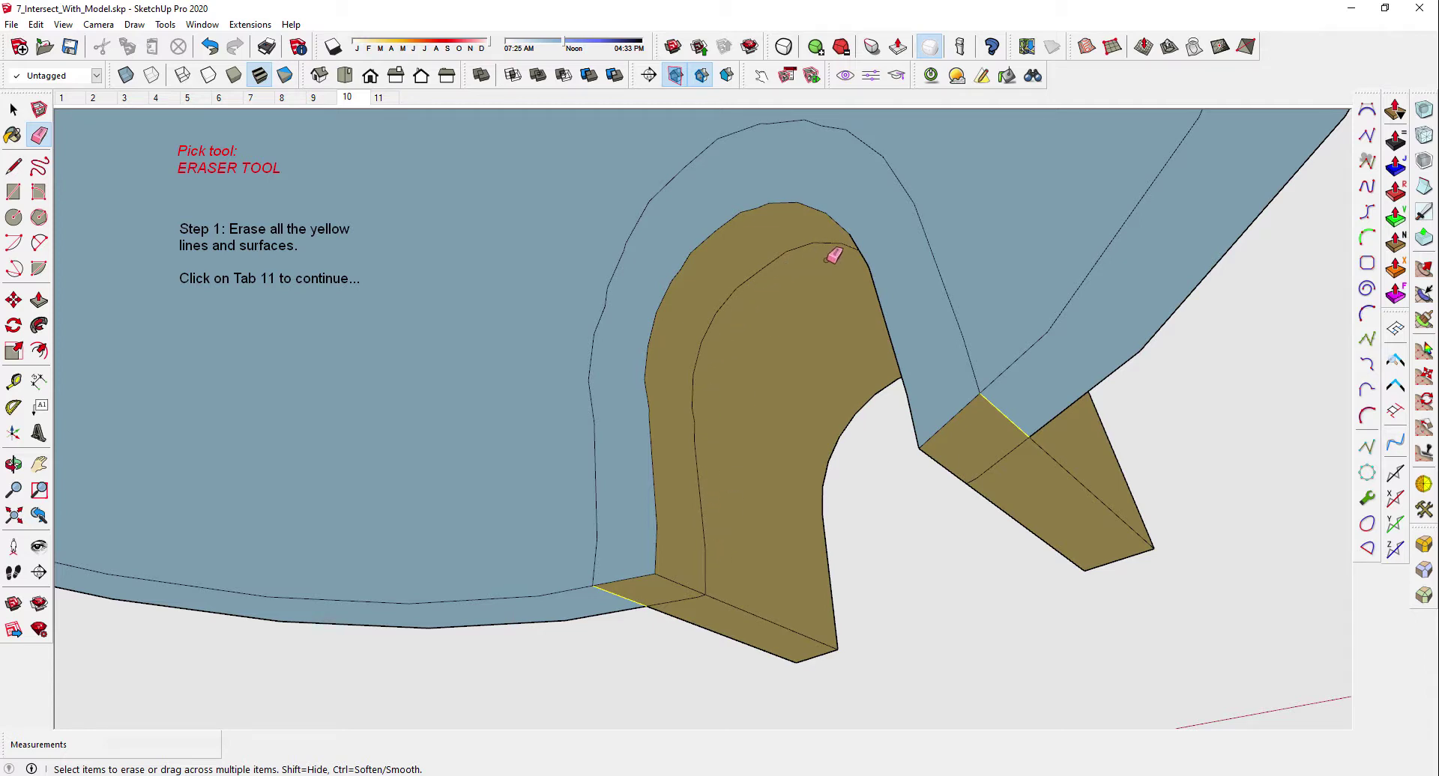
pyautogui.moveTo(706, 586)
pyautogui.mouseDown()
pyautogui.moveTo(690, 394)
pyautogui.moveTo(718, 309)
pyautogui.moveTo(769, 261)
pyautogui.mouseUp()
pyautogui.moveTo(751, 348)
pyautogui.mouseDown(button='middle')
pyautogui.moveTo(1013, 286)
pyautogui.moveTo(824, 338)
pyautogui.mouseUp(button='middle')
pyautogui.press('space')
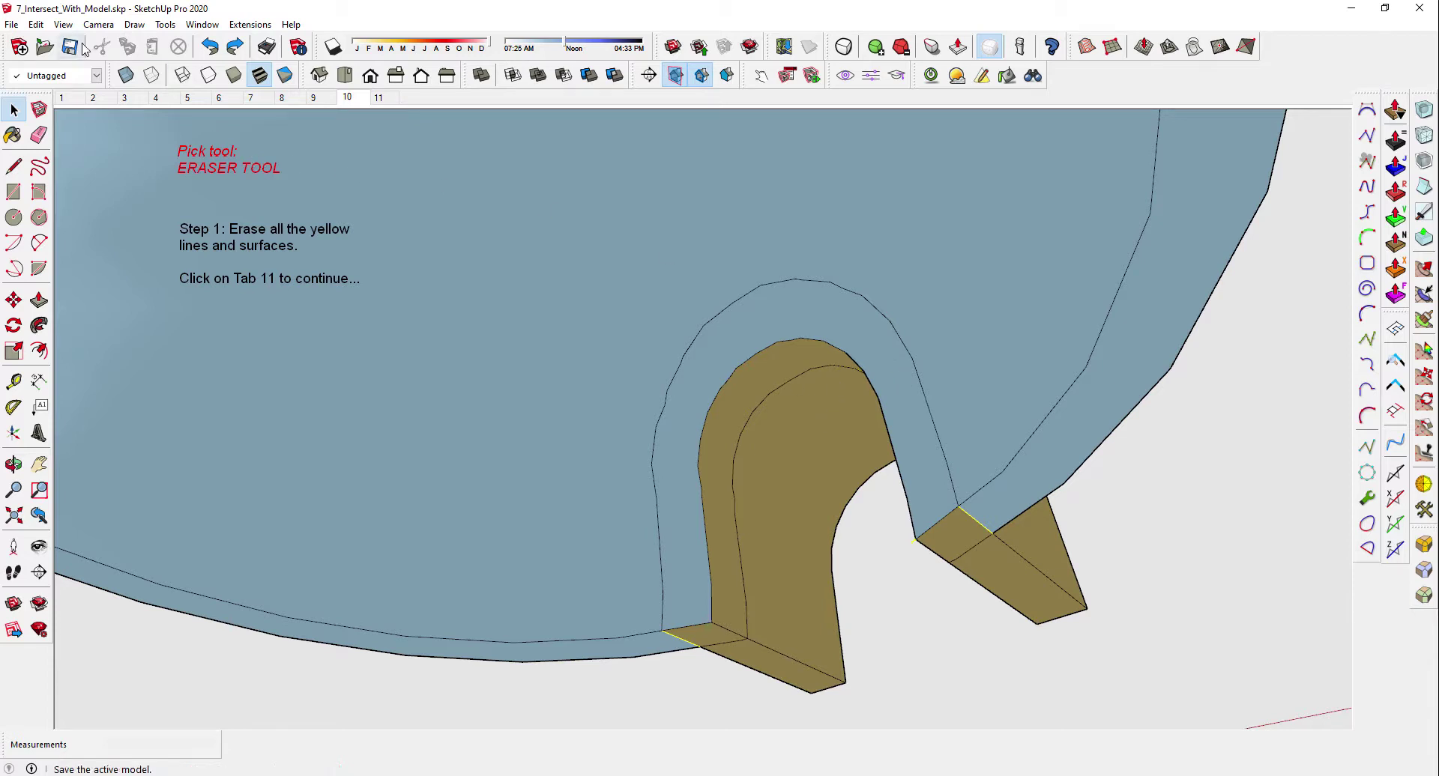
# Step: Turn on Hidden Geometry so hidden edges appear as dashed lines
pyautogui.click(63, 24)
pyautogui.click(88, 83)
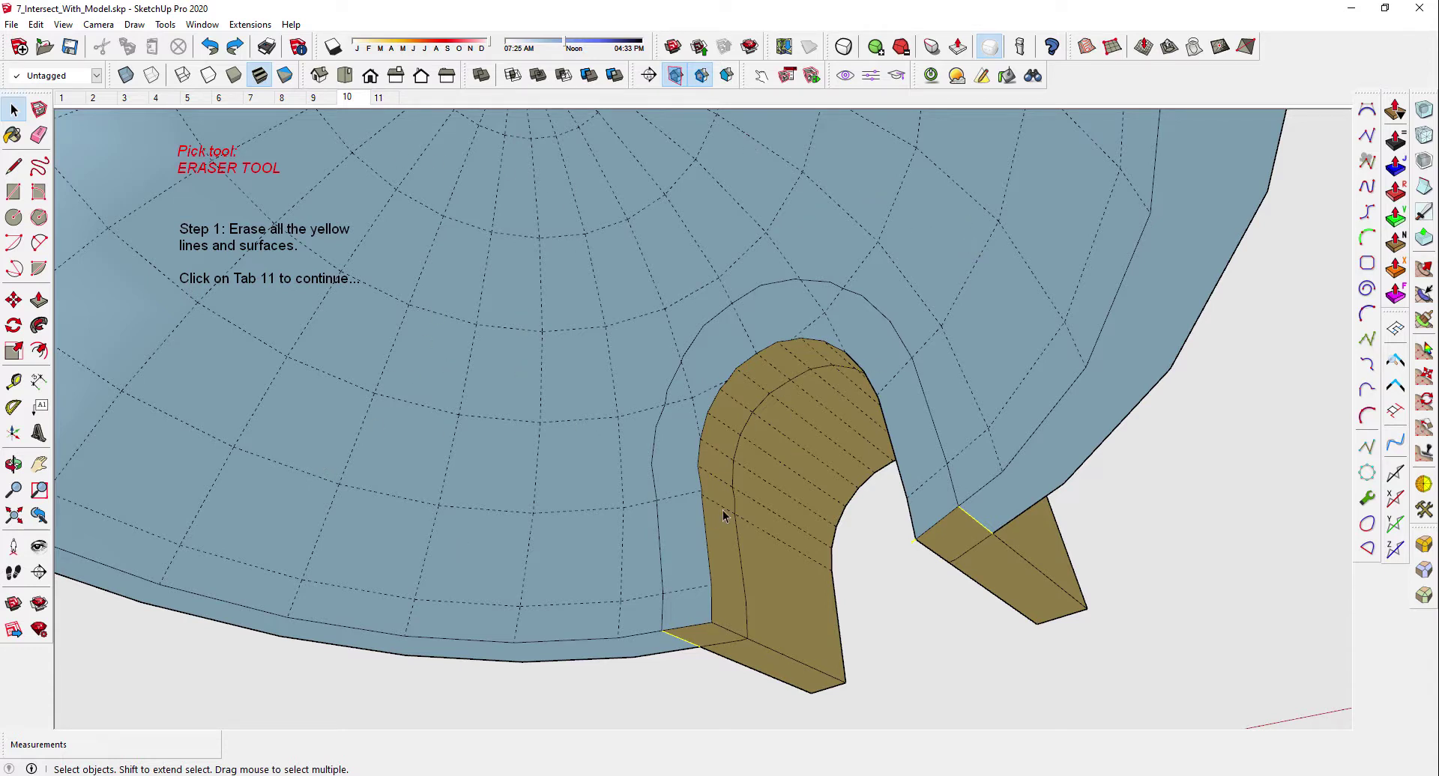
pyautogui.scroll(5, 685, 372)
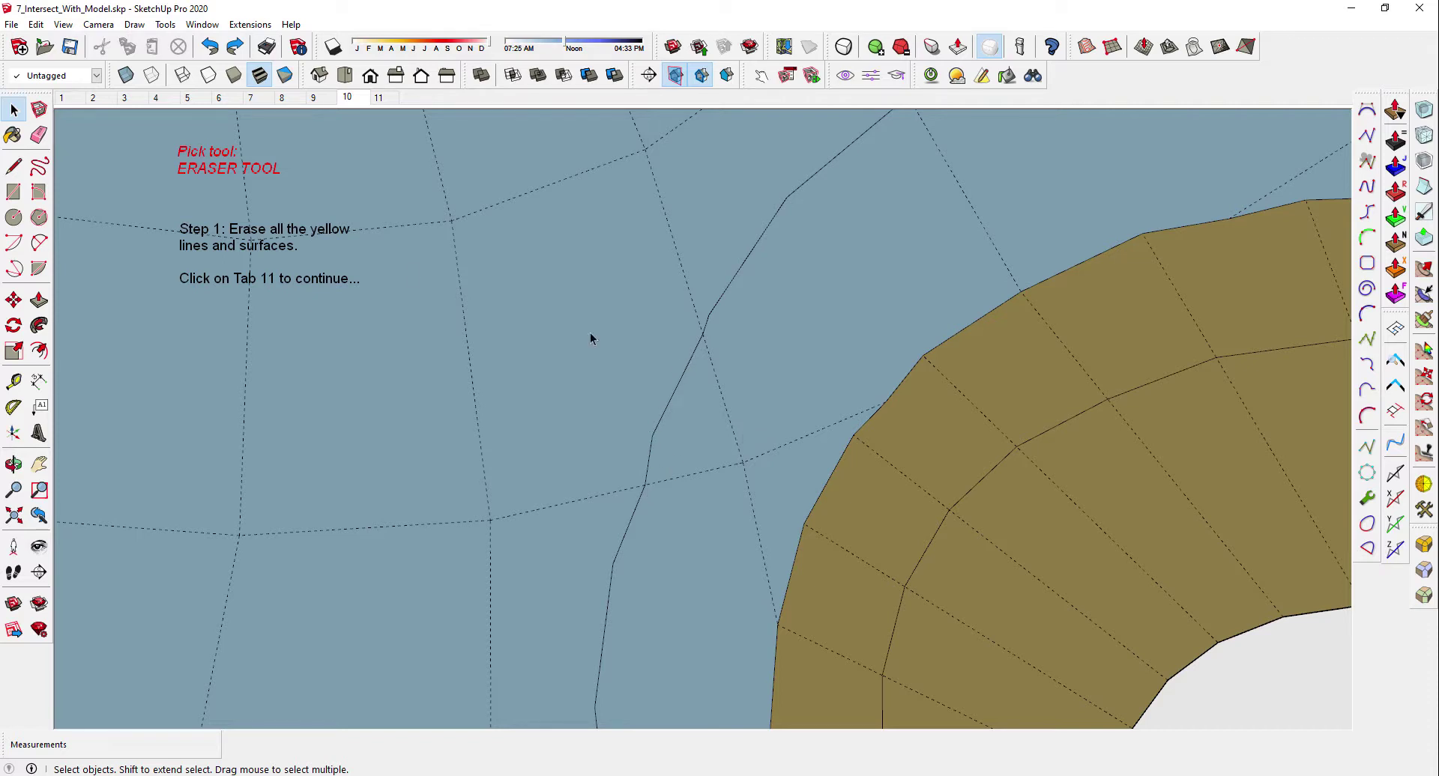
# Step: Erase the stray edges on the dome wall, then the segments along the arch's inner curve
pyautogui.click(39, 135)
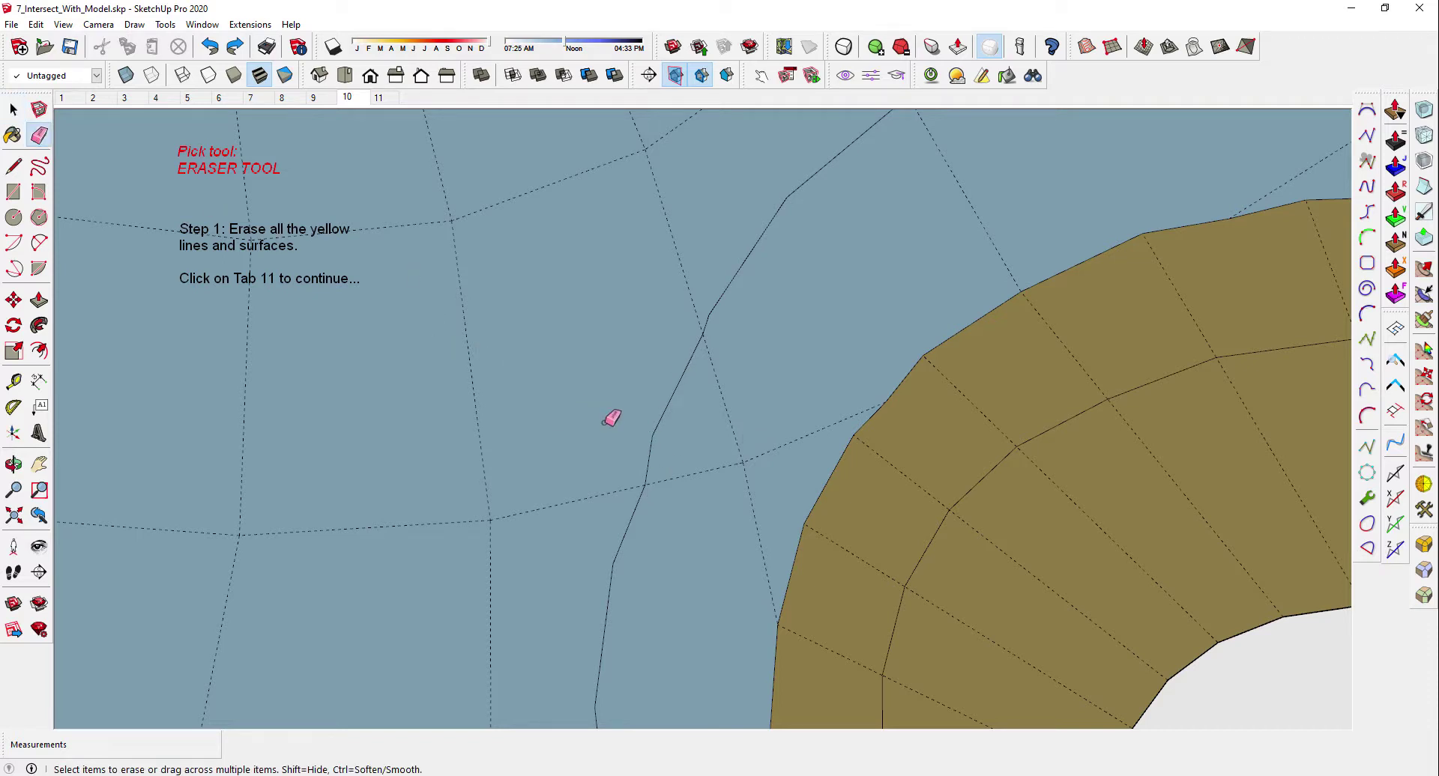
pyautogui.moveTo(658, 443); pyautogui.dragTo(666, 414)
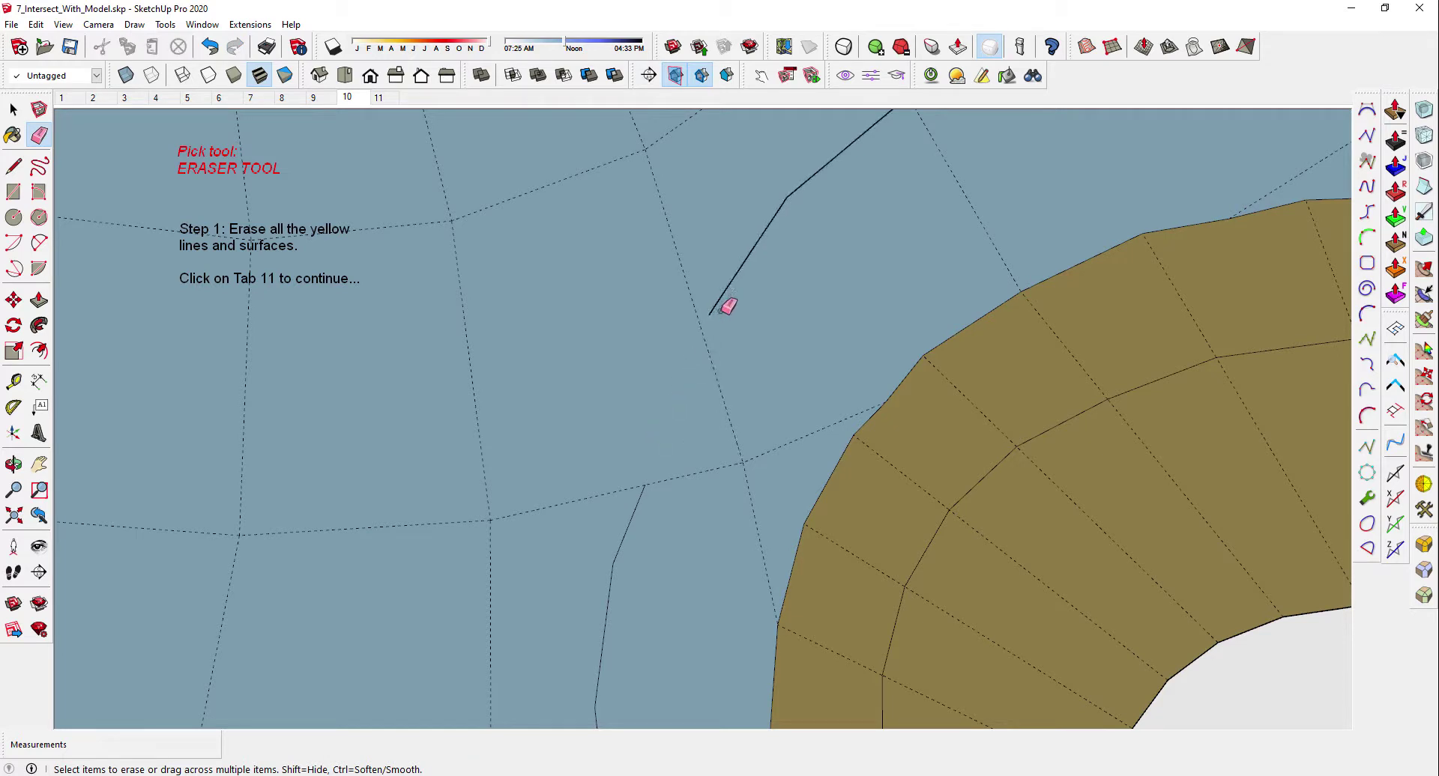
pyautogui.moveTo(722, 307); pyautogui.dragTo(723, 301)
pyautogui.click(794, 193)
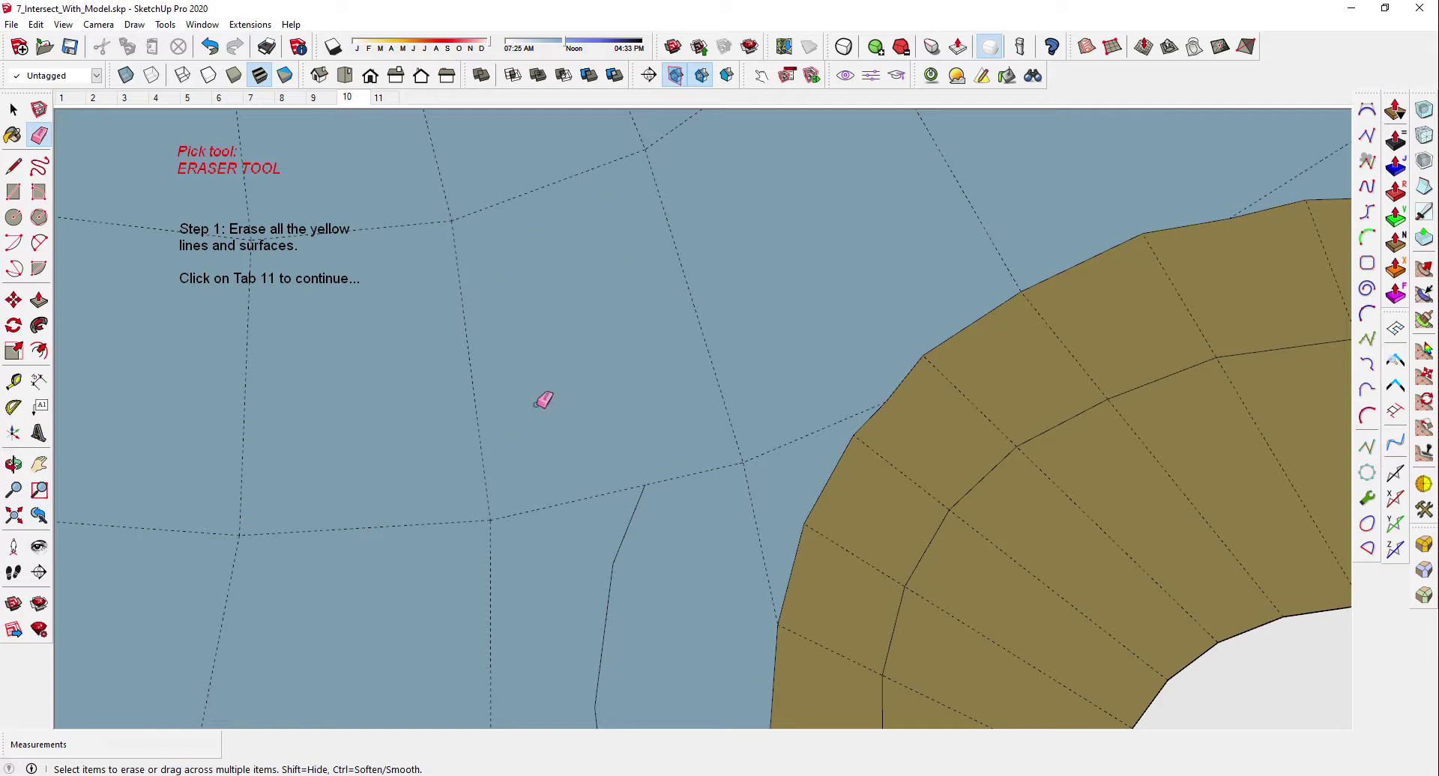
pyautogui.click(612, 563)
pyautogui.moveTo(825, 530); pyautogui.dragTo(996, 662, button='middle')
pyautogui.moveTo(1152, 270)
pyautogui.mouseDown(button='middle')
pyautogui.moveTo(902, 385)
pyautogui.moveTo(949, 536)
pyautogui.mouseUp(button='middle')
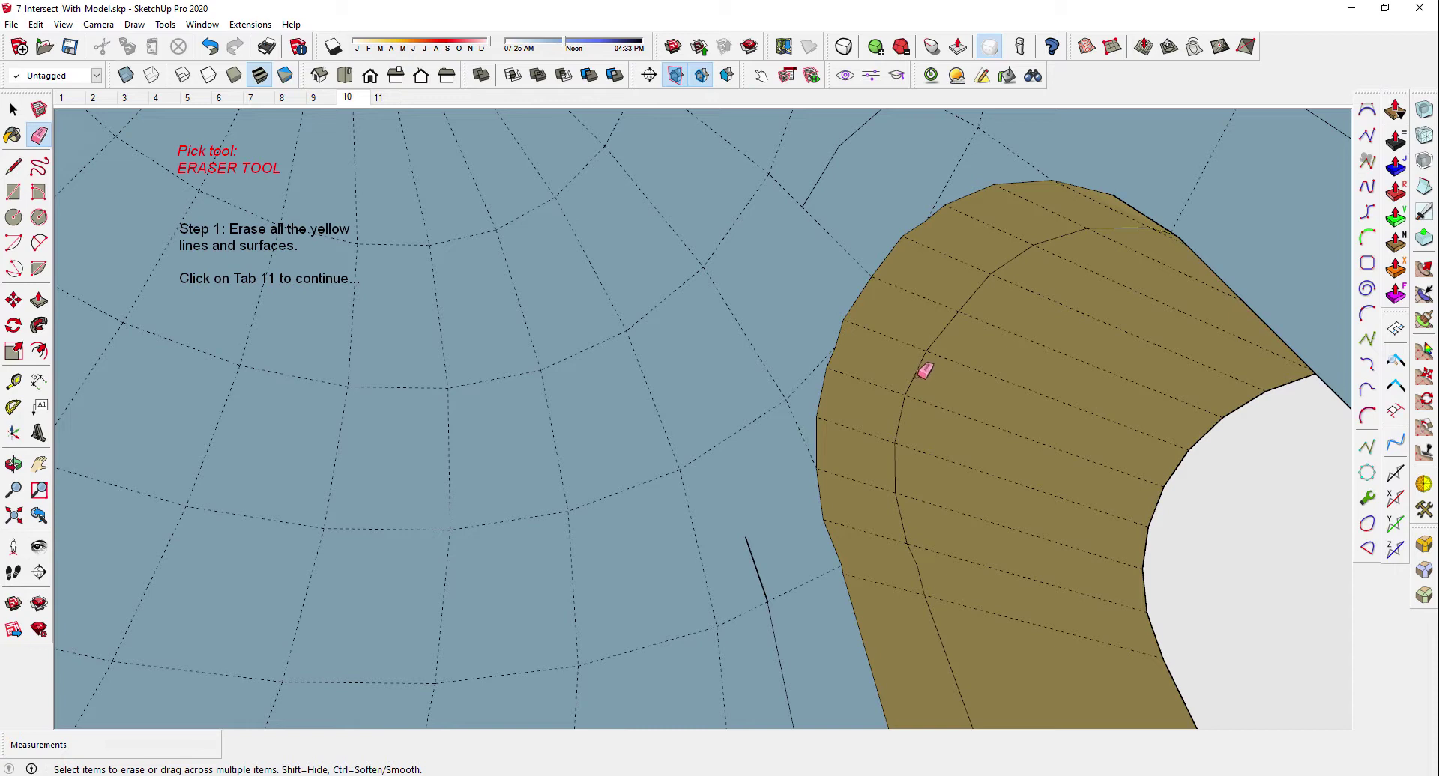
pyautogui.moveTo(921, 367)
pyautogui.mouseDown()
pyautogui.moveTo(889, 497)
pyautogui.moveTo(838, 459)
pyautogui.moveTo(844, 447)
pyautogui.moveTo(1048, 514)
pyautogui.moveTo(899, 512)
pyautogui.moveTo(928, 565)
pyautogui.mouseUp()
# Step: Inspect the yellow and brown arch surfaces from several angles and undo the last erase
pyautogui.scroll(3, 847, 494)
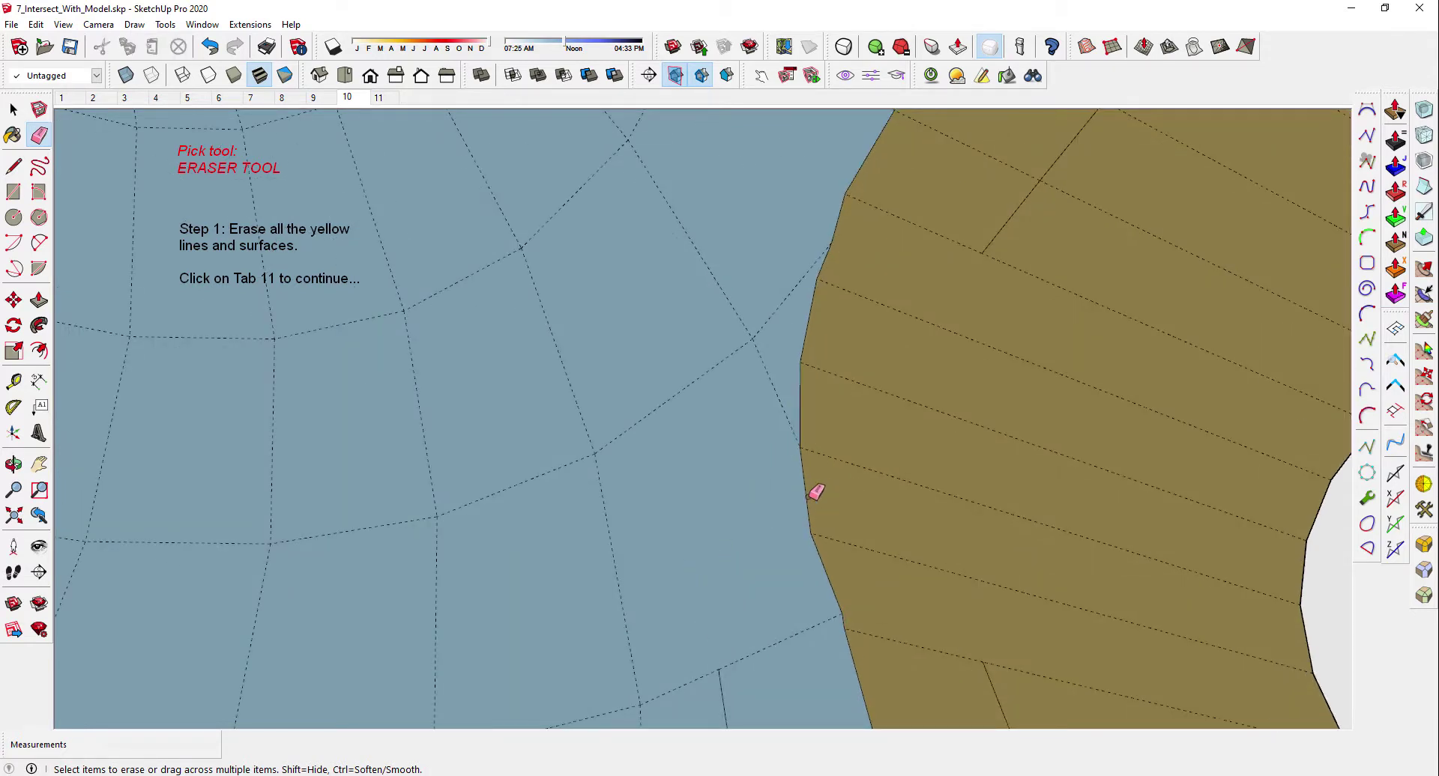
pyautogui.moveTo(812, 496)
pyautogui.mouseDown(button='middle')
pyautogui.moveTo(842, 491)
pyautogui.moveTo(803, 530)
pyautogui.moveTo(842, 434)
pyautogui.moveTo(1102, 555)
pyautogui.moveTo(1154, 625)
pyautogui.moveTo(733, 572)
pyautogui.mouseUp(button='middle')
pyautogui.scroll(-3, 825, 519)
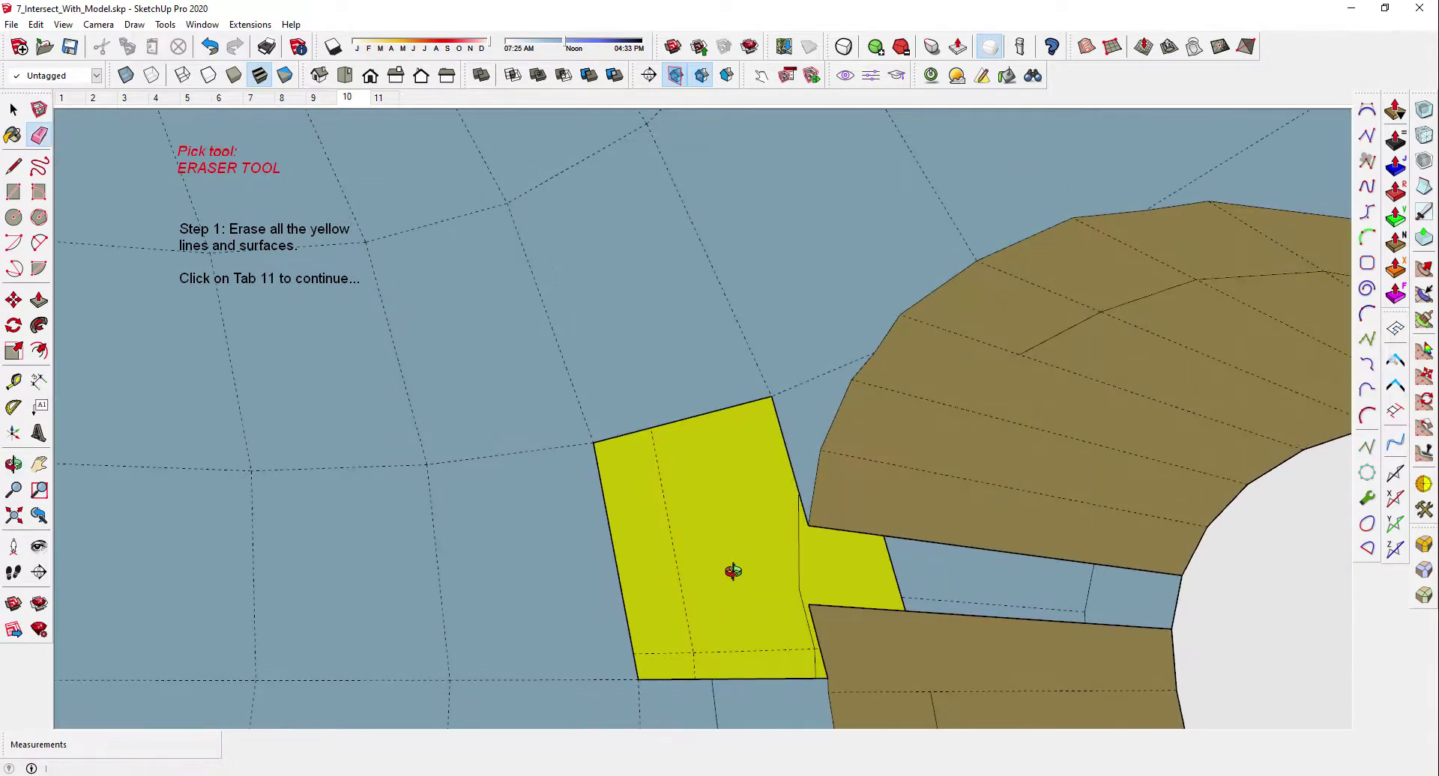
pyautogui.moveTo(829, 564); pyautogui.dragTo(829, 474, button='middle')
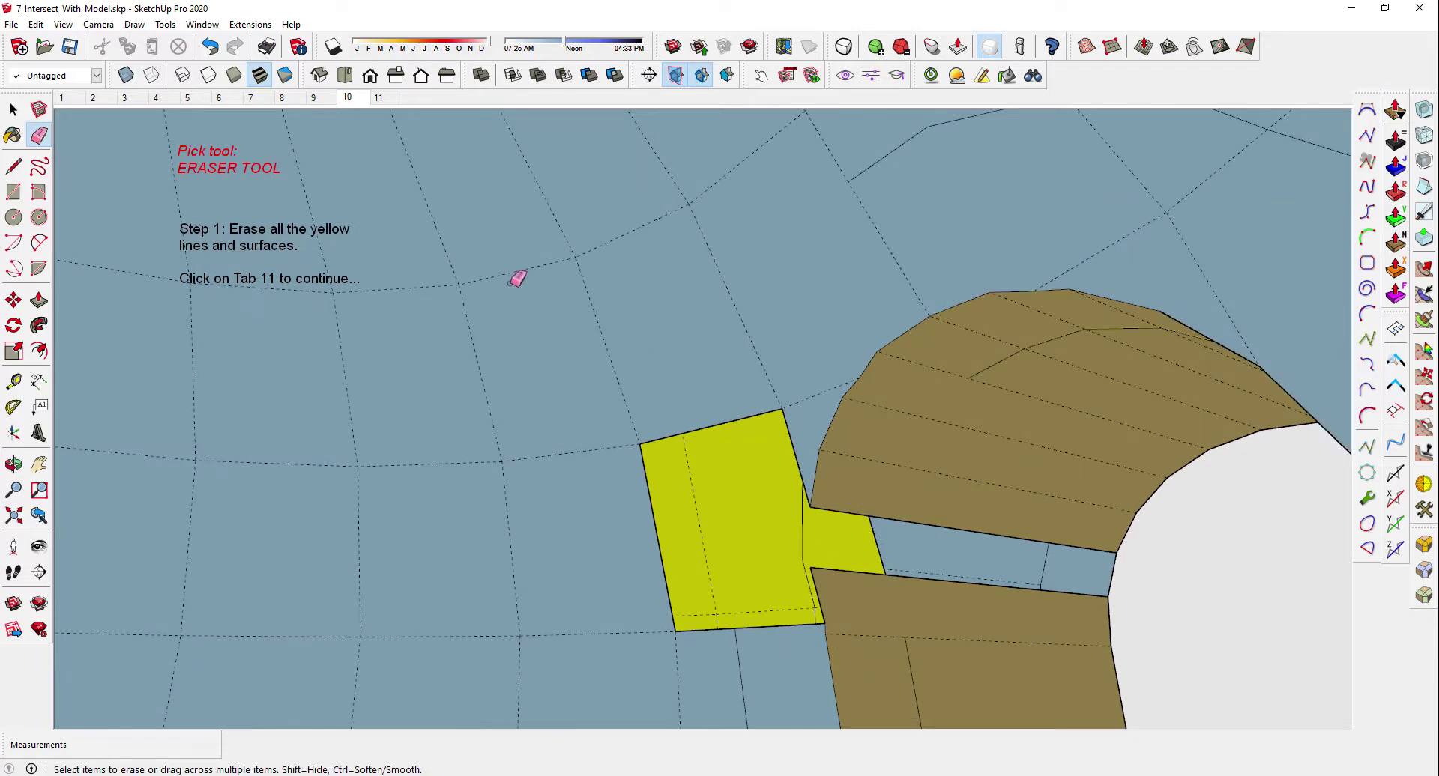
pyautogui.click(208, 47)
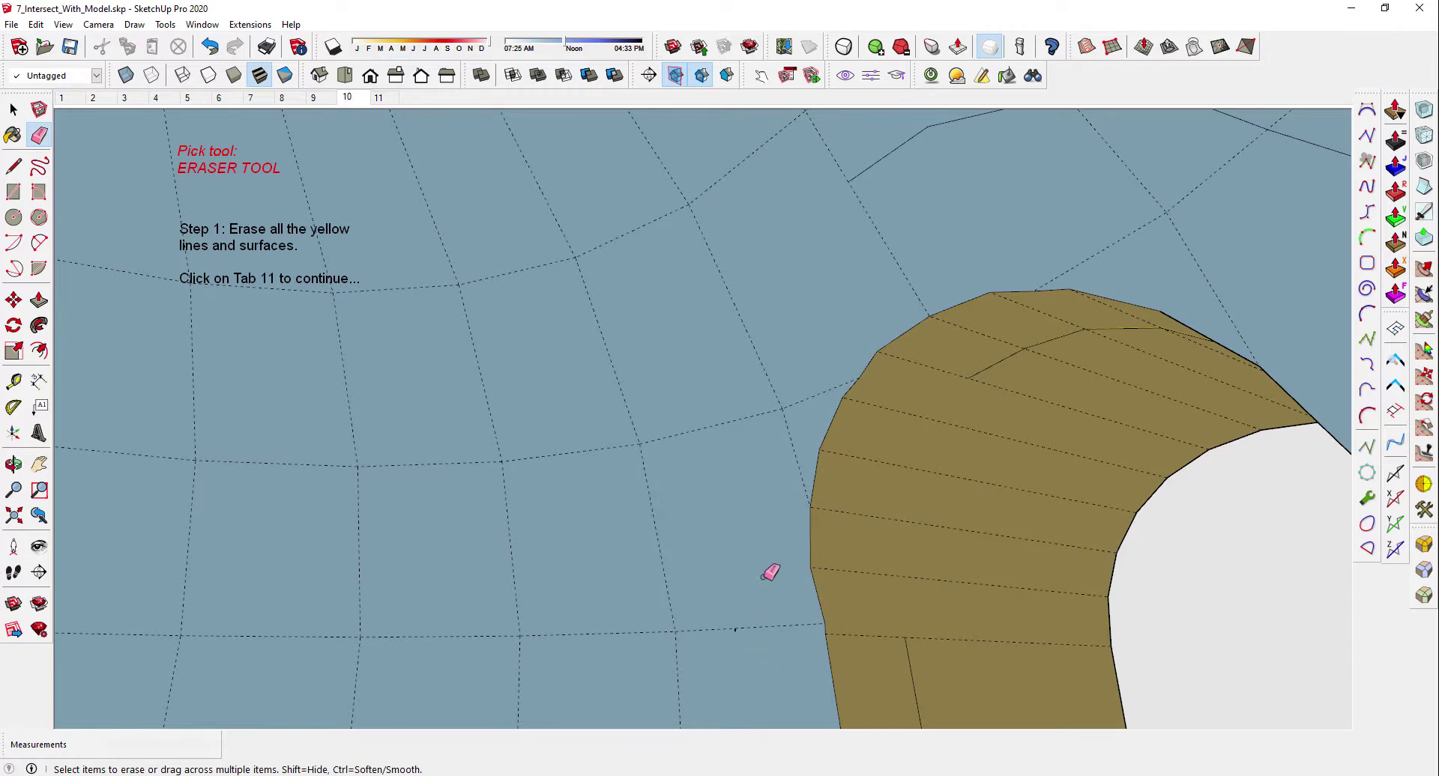
pyautogui.scroll(-2, 771, 575)
pyautogui.scroll(5, 749, 604)
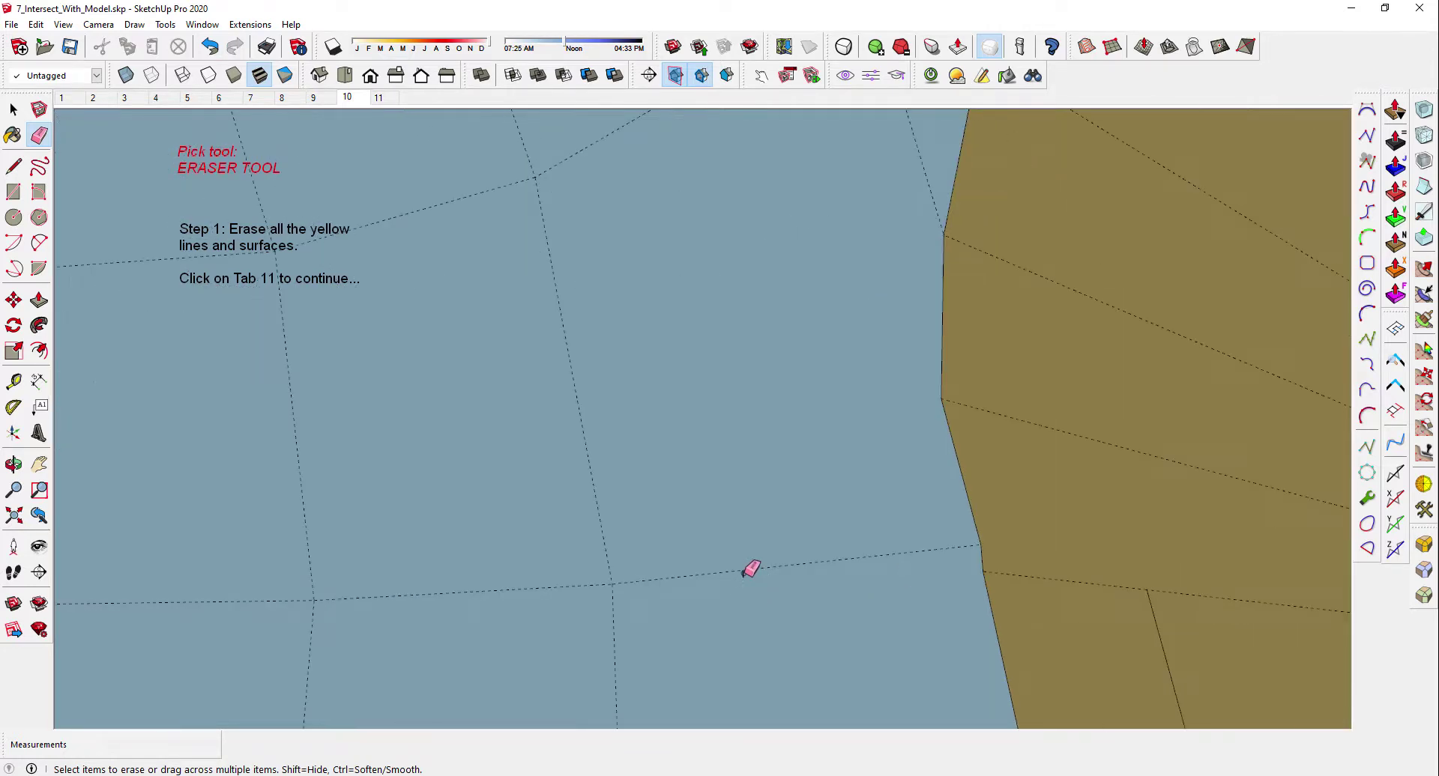
pyautogui.scroll(-5, 750, 571)
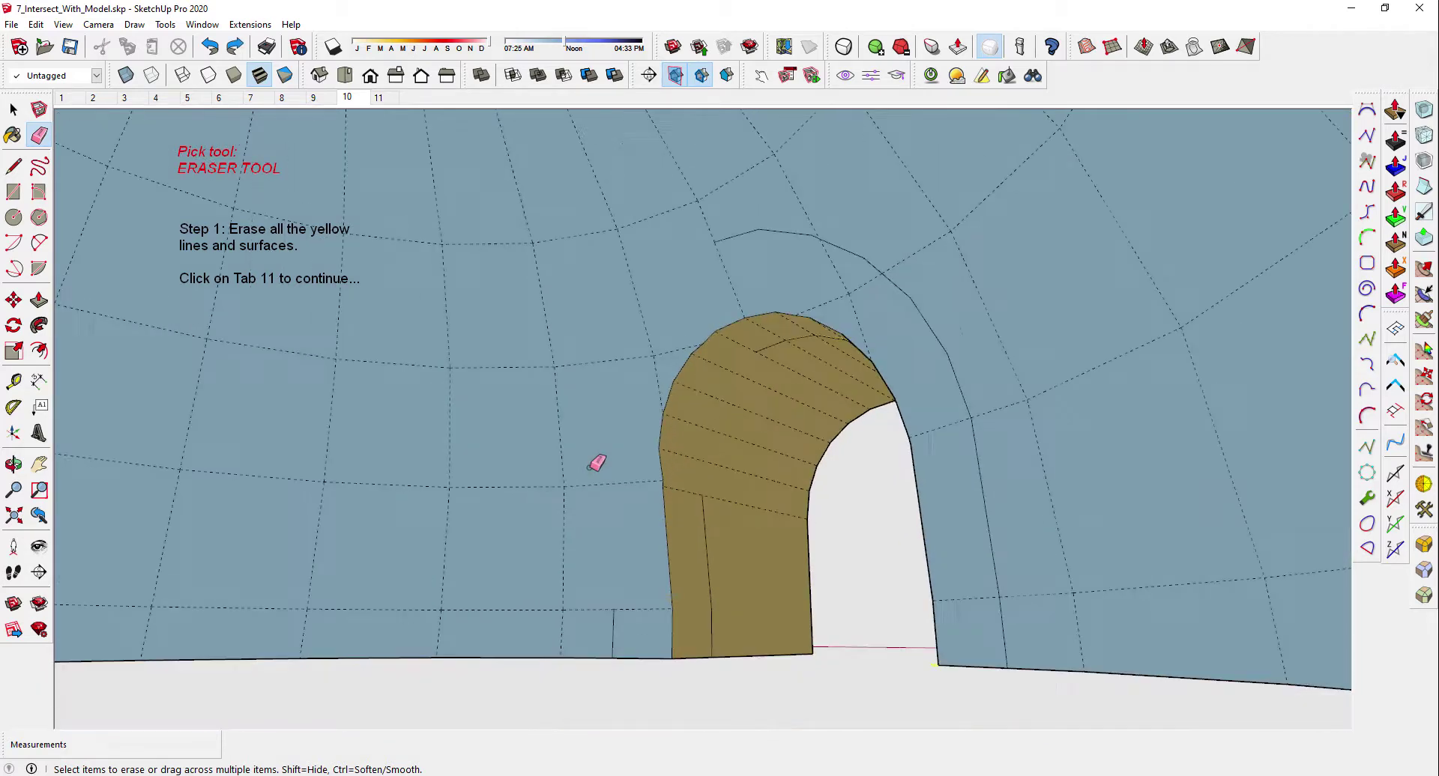
# Step: Hide hidden geometry and erase the upper arc edges and the arch's vertical edge
pyautogui.click(63, 25)
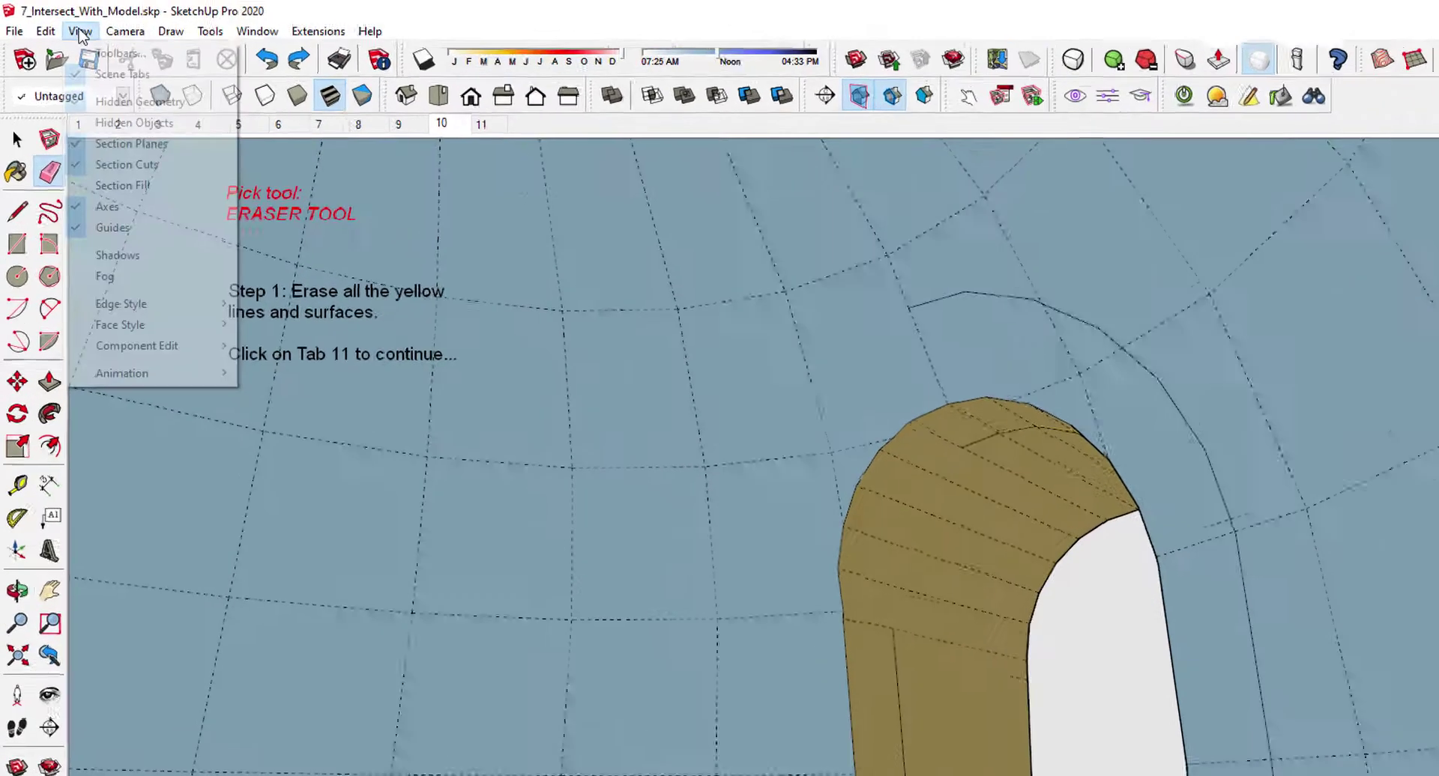
pyautogui.click(120, 103)
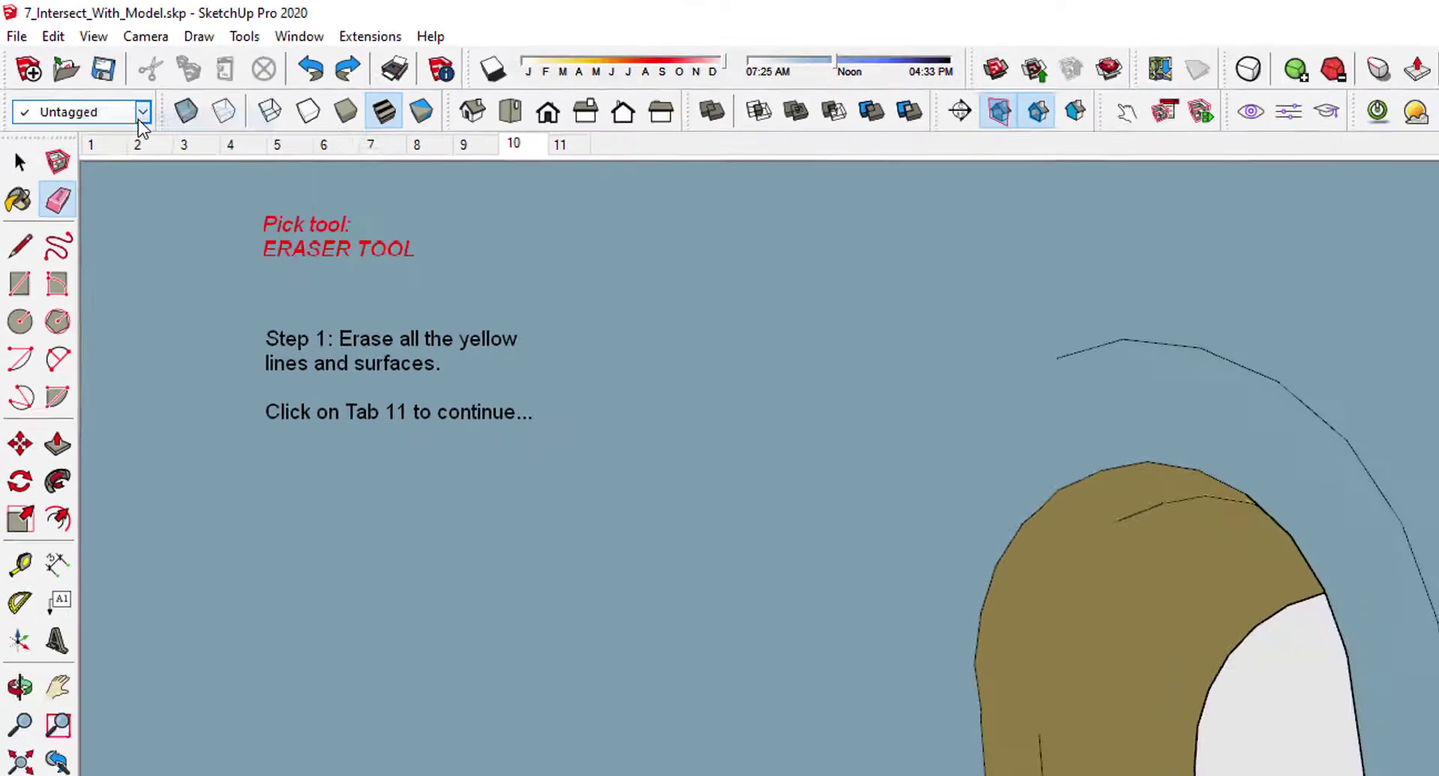
pyautogui.moveTo(723, 238)
pyautogui.mouseDown()
pyautogui.moveTo(809, 231)
pyautogui.moveTo(869, 257)
pyautogui.mouseUp()
pyautogui.moveTo(870, 258)
pyautogui.mouseDown(button='middle')
pyautogui.moveTo(819, 231)
pyautogui.moveTo(835, 235)
pyautogui.moveTo(877, 364)
pyautogui.mouseUp(button='middle')
pyautogui.moveTo(871, 366)
pyautogui.mouseDown()
pyautogui.moveTo(896, 449)
pyautogui.moveTo(903, 581)
pyautogui.mouseUp()
# Step: Erase the leftover right face, the short stub edge and the remaining edges beside the arch
pyautogui.moveTo(889, 420)
pyautogui.mouseDown(button='middle')
pyautogui.moveTo(874, 312)
pyautogui.moveTo(981, 487)
pyautogui.mouseUp(button='middle')
pyautogui.moveTo(983, 488)
pyautogui.mouseDown()
pyautogui.moveTo(1014, 455)
pyautogui.moveTo(1048, 444)
pyautogui.mouseUp()
pyautogui.click(972, 490)
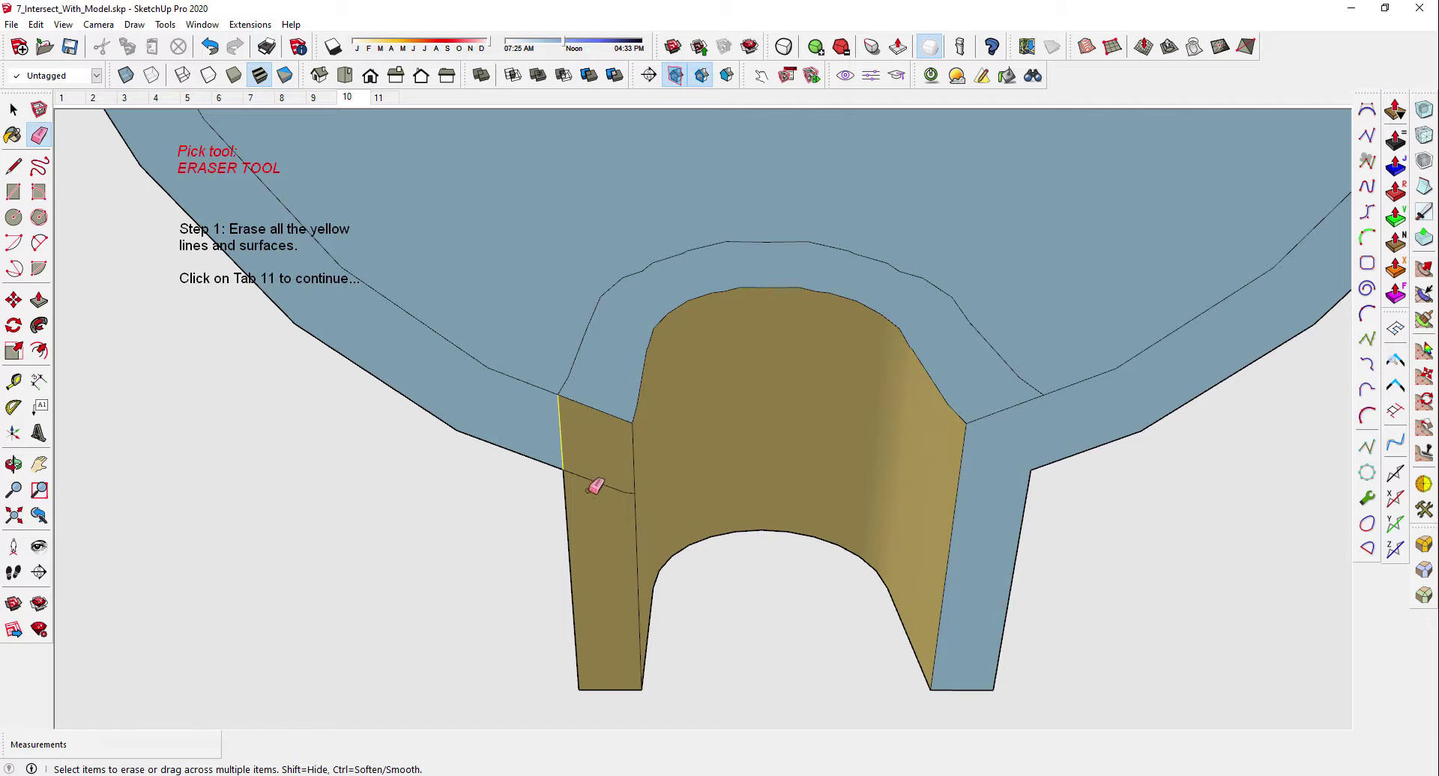
pyautogui.moveTo(594, 488); pyautogui.dragTo(578, 432)
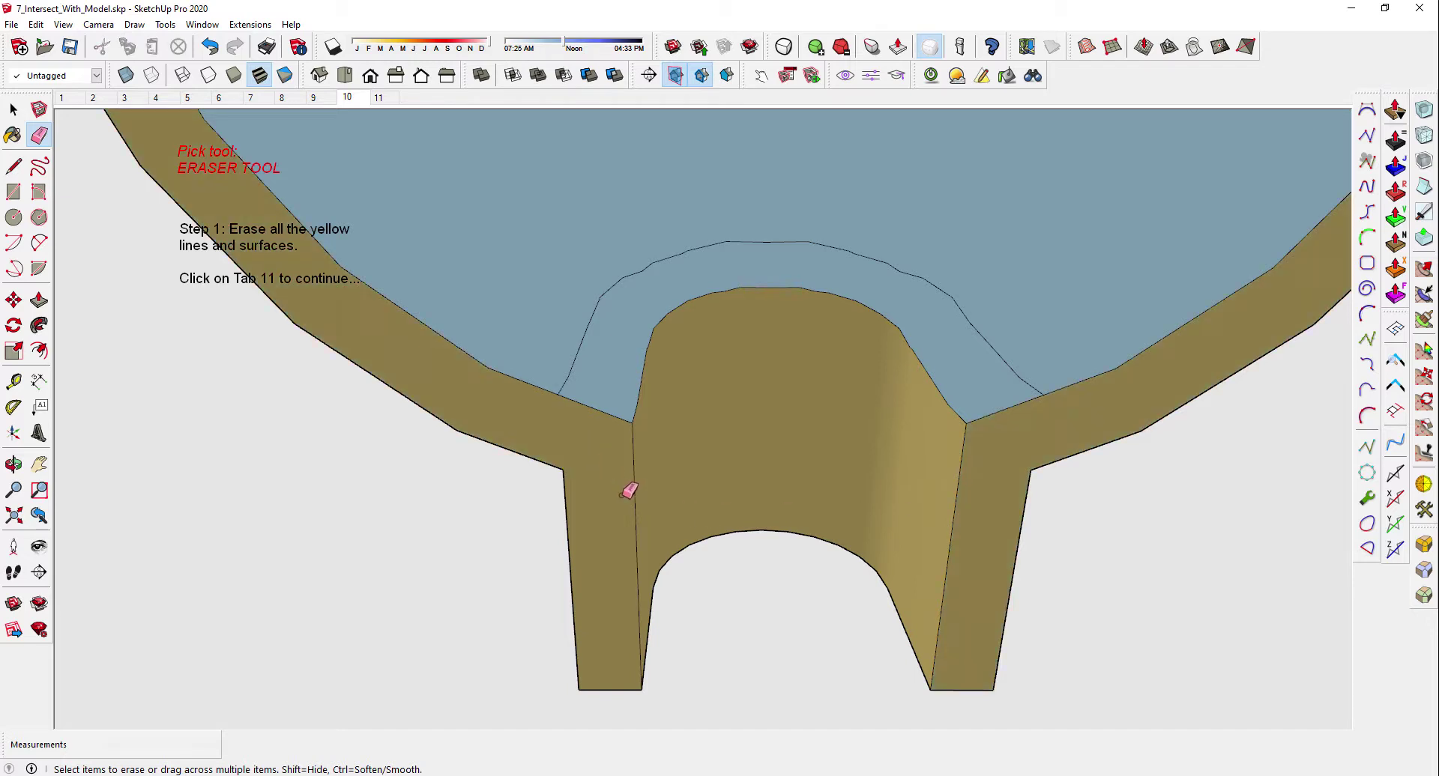
pyautogui.moveTo(685, 442)
pyautogui.mouseDown(button='middle')
pyautogui.moveTo(462, 475)
pyautogui.moveTo(562, 626)
pyautogui.moveTo(630, 652)
pyautogui.moveTo(957, 529)
pyautogui.moveTo(998, 555)
pyautogui.mouseUp(button='middle')
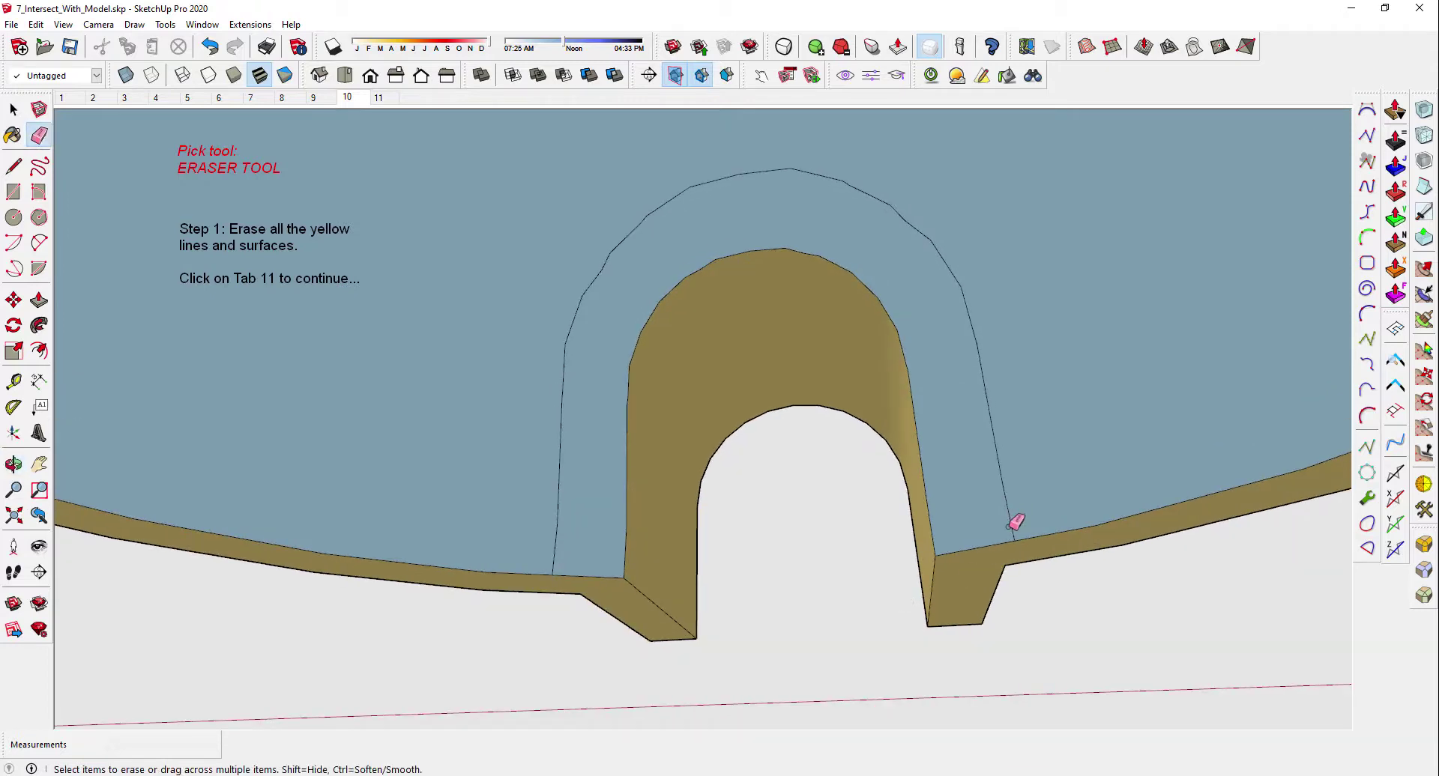
pyautogui.moveTo(1015, 511)
pyautogui.mouseDown()
pyautogui.moveTo(979, 347)
pyautogui.moveTo(920, 231)
pyautogui.moveTo(818, 174)
pyautogui.moveTo(742, 172)
pyautogui.moveTo(697, 185)
pyautogui.moveTo(716, 185)
pyautogui.moveTo(600, 254)
pyautogui.moveTo(656, 209)
pyautogui.moveTo(582, 293)
pyautogui.moveTo(600, 266)
pyautogui.moveTo(572, 337)
pyautogui.moveTo(559, 536)
pyautogui.moveTo(558, 521)
pyautogui.mouseUp()
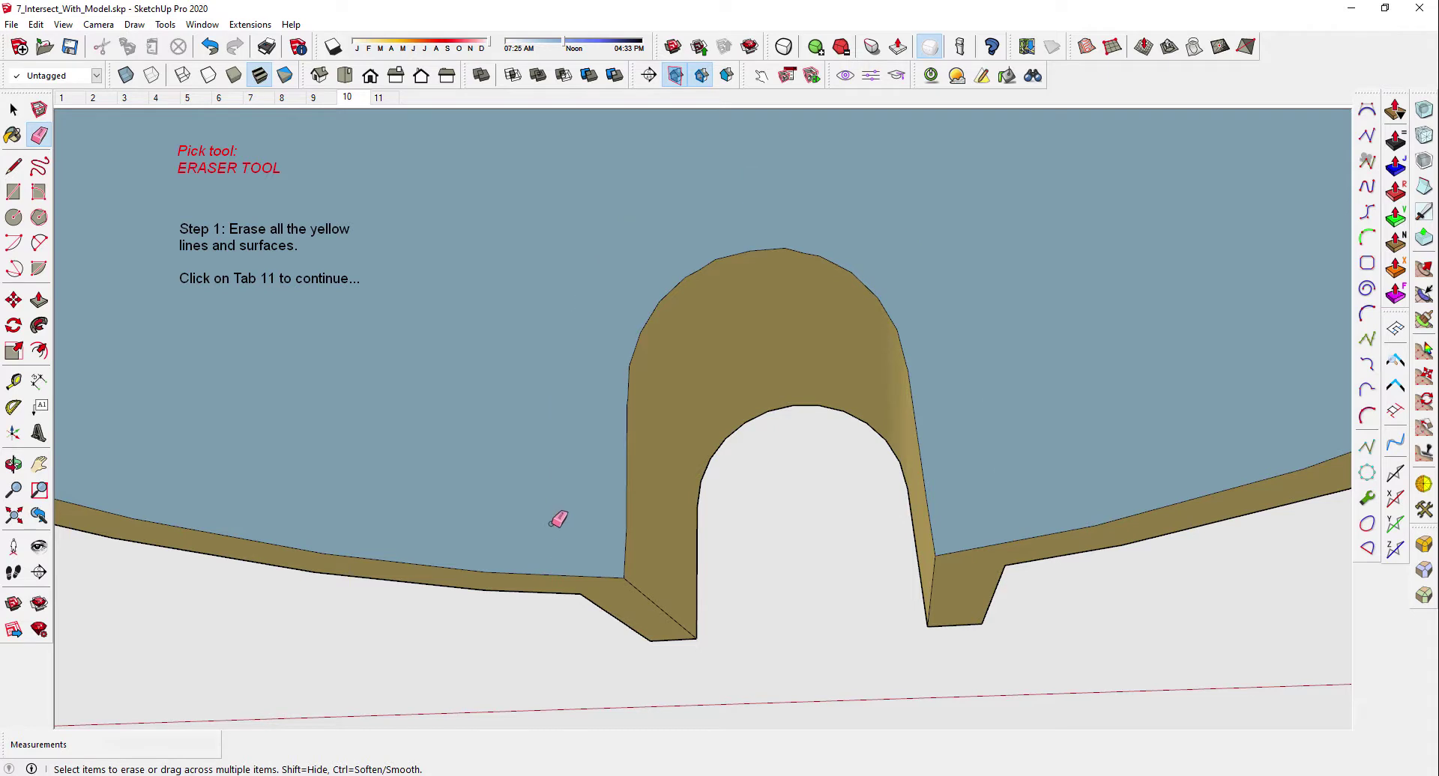
# Step: Orbit around the dome and arch to check the cleaned entrance
pyautogui.press('o')
pyautogui.moveTo(738, 320); pyautogui.dragTo(595, 385)
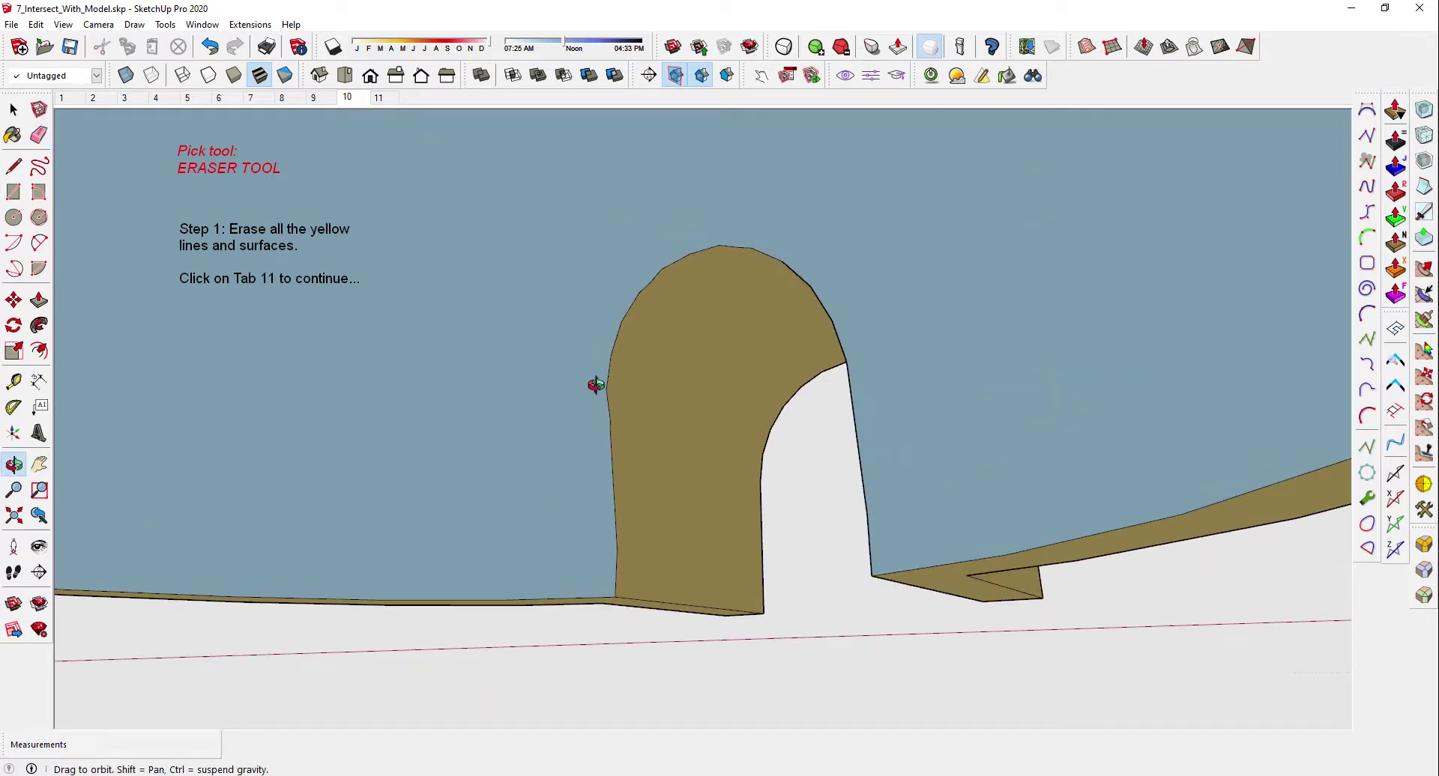
pyautogui.press('e')
pyautogui.moveTo(594, 385)
pyautogui.mouseDown(button='middle')
pyautogui.moveTo(530, 106)
pyautogui.moveTo(299, 167)
pyautogui.moveTo(880, 260)
pyautogui.mouseUp(button='middle')
pyautogui.scroll(-5, 713, 450)
pyautogui.press('o')
pyautogui.moveTo(712, 450); pyautogui.dragTo(1431, 252)
# Step: Switch to the 'Nicely Done!' scene and orbit lower so the igloo arch looks taller
pyautogui.press('e')
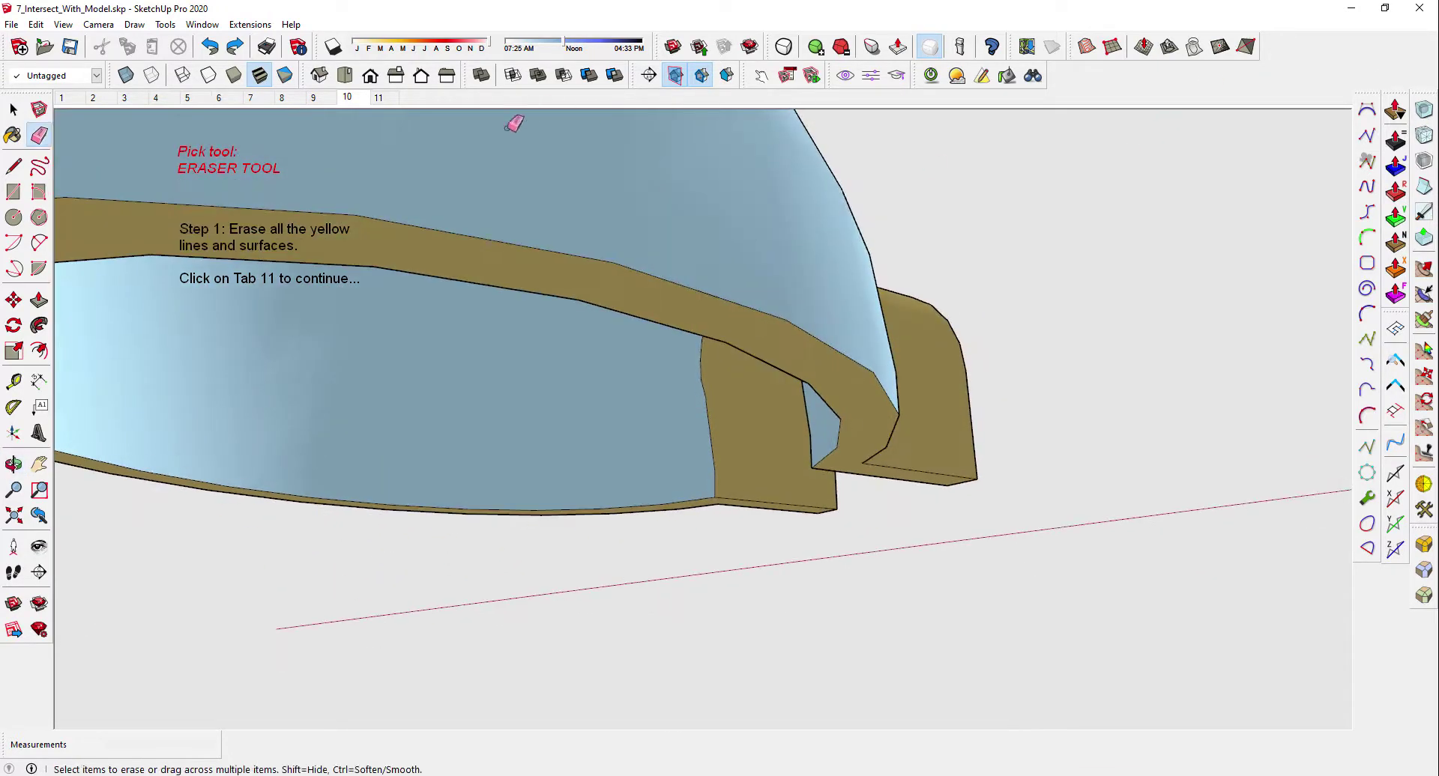
pyautogui.click(385, 103)
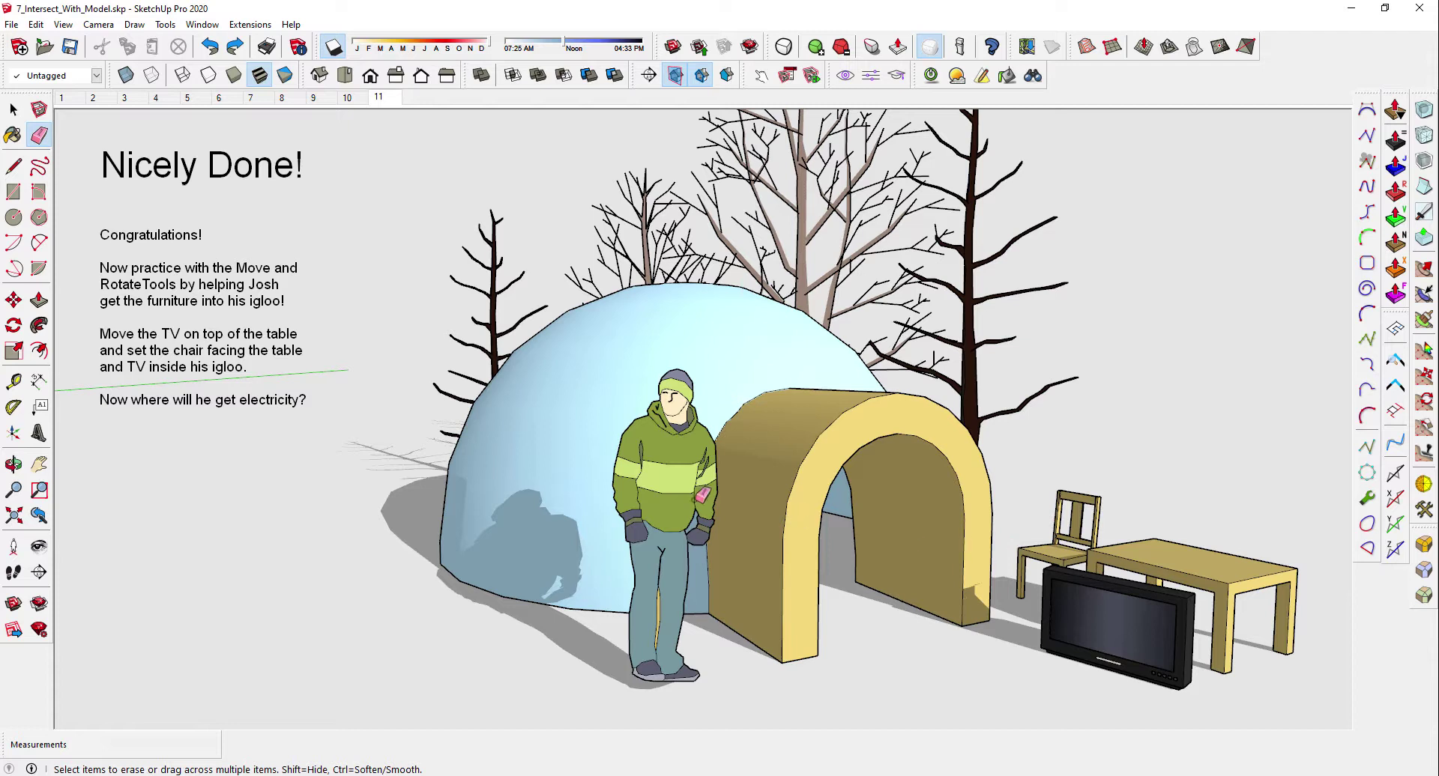
pyautogui.scroll(-5, 353, 382)
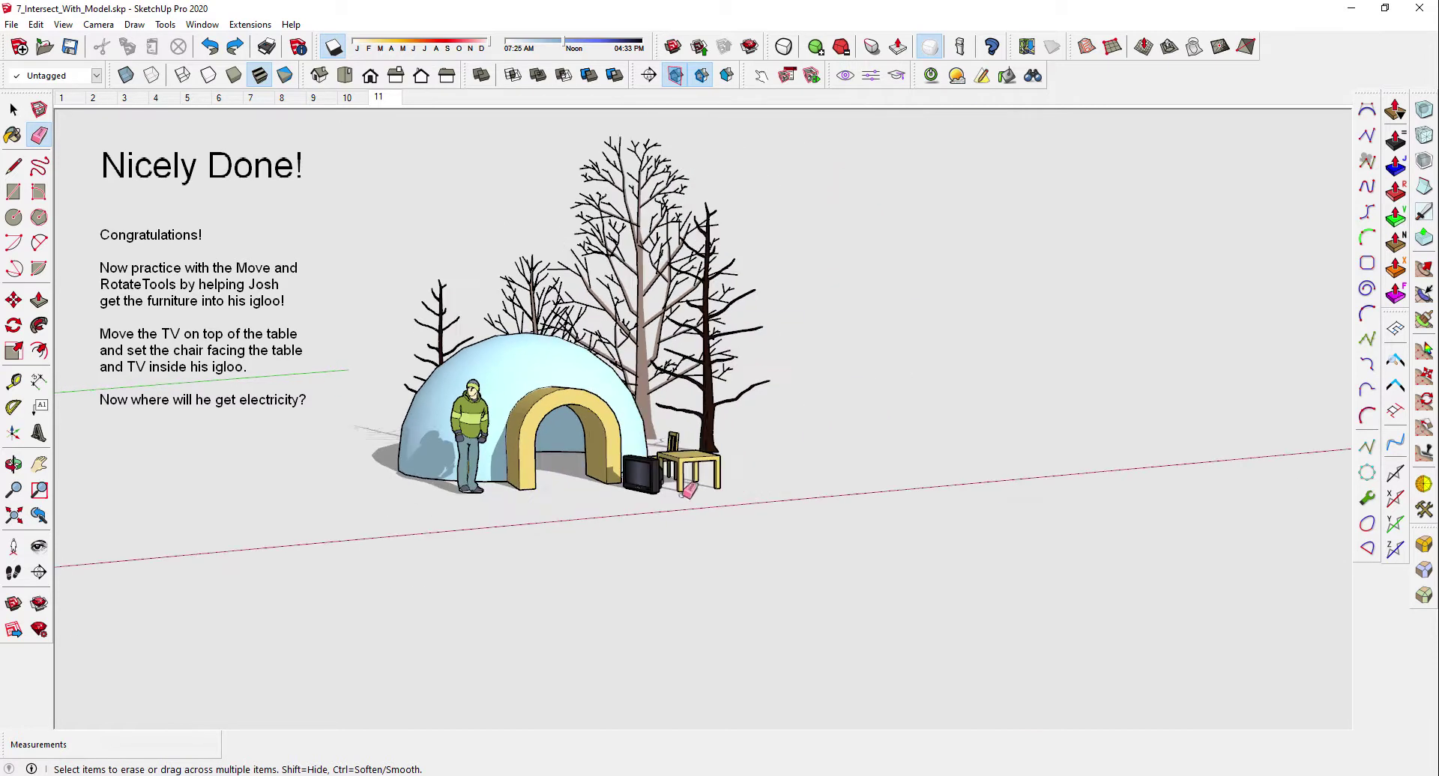
pyautogui.scroll(1, 689, 493)
pyautogui.scroll(6, 696, 490)
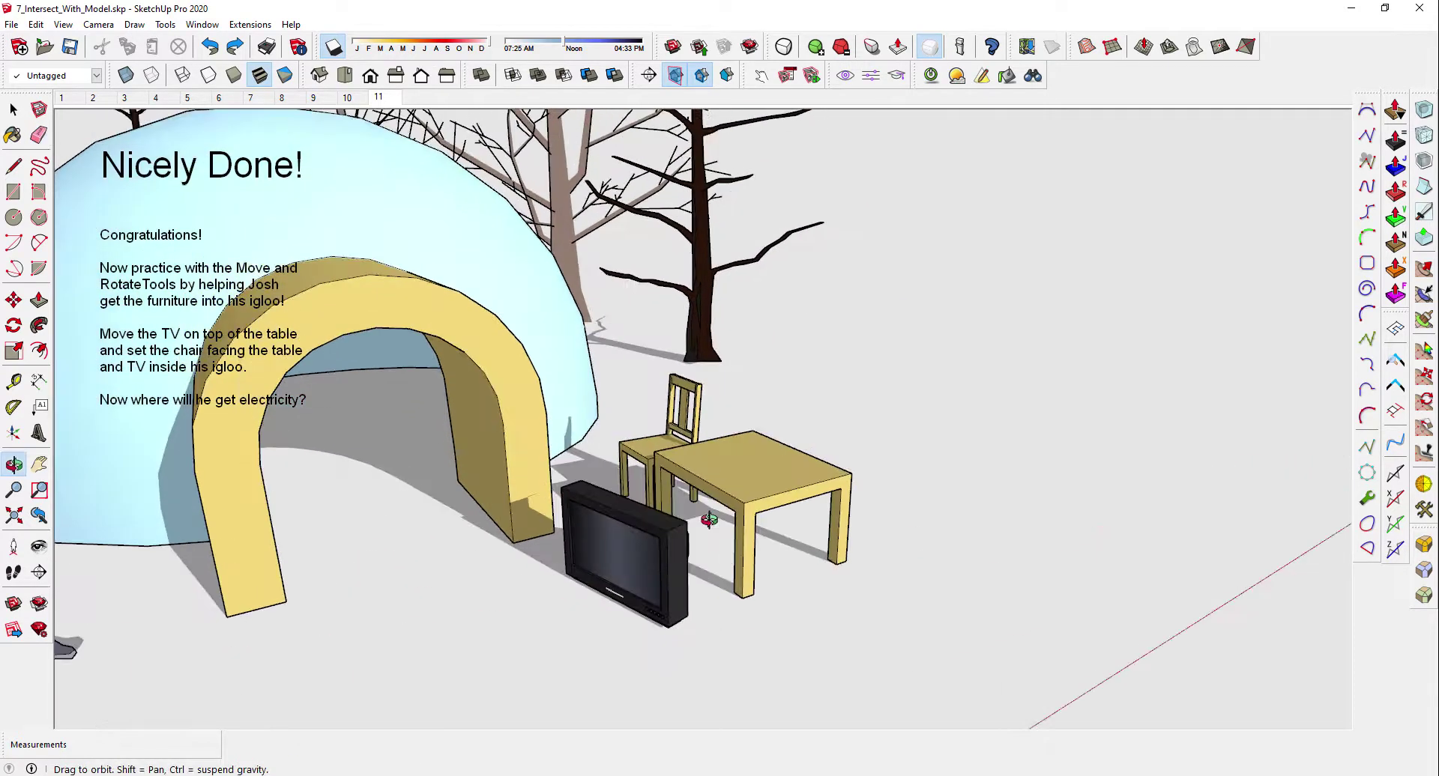
pyautogui.moveTo(710, 618); pyautogui.dragTo(687, 578, button='middle')
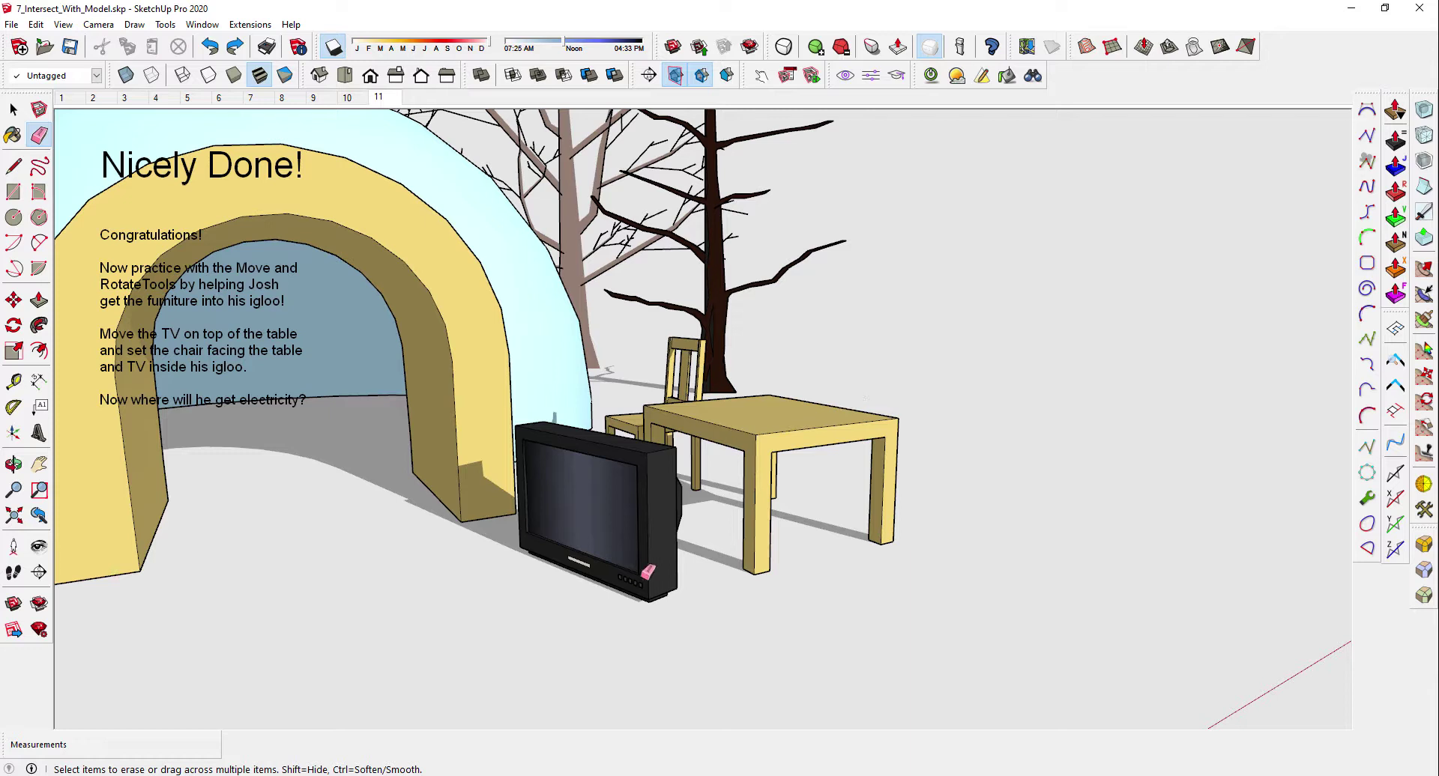
# Step: Select the TV component as a whole, exiting its edit context without changes
pyautogui.click(13, 109)
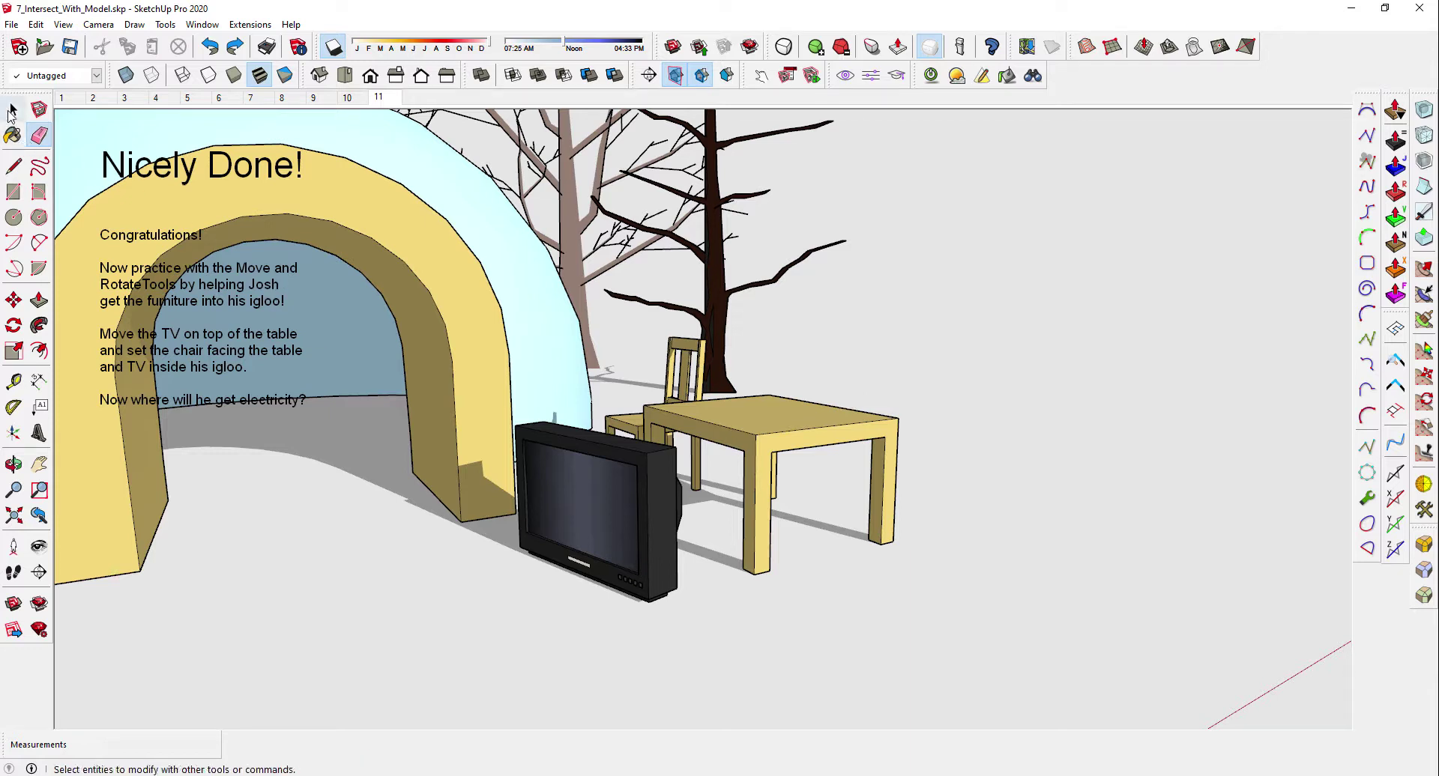
pyautogui.click(582, 496)
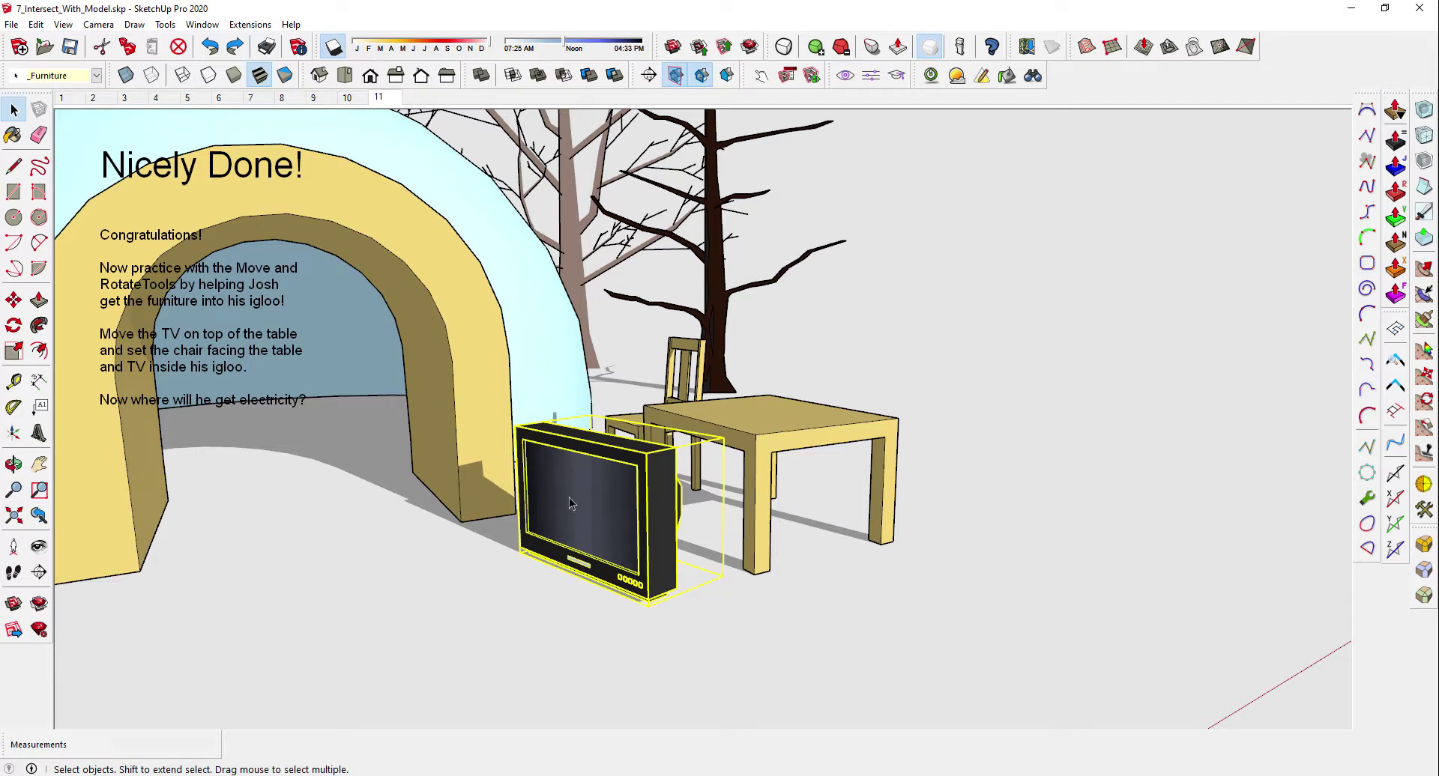
pyautogui.doubleClick(569, 498)
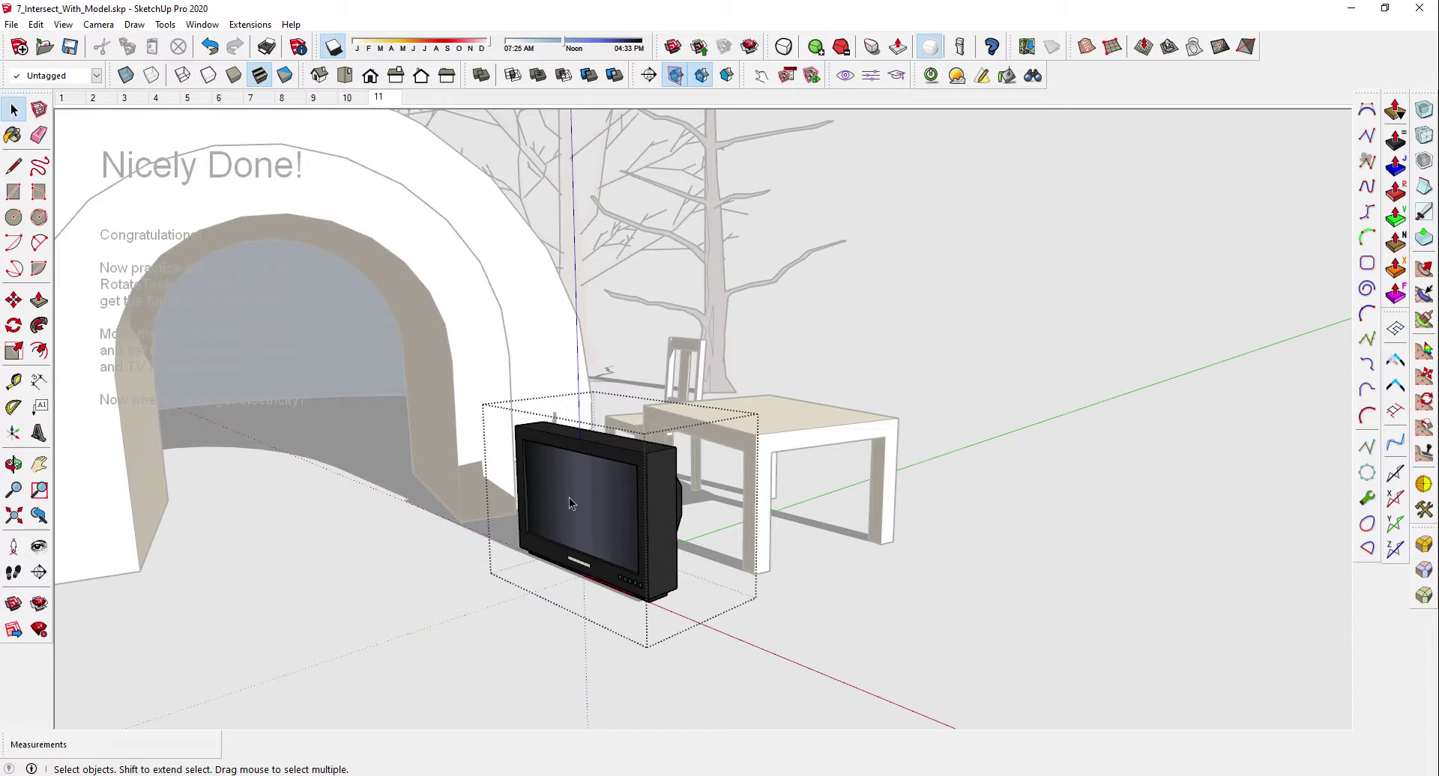
pyautogui.click(415, 596)
pyautogui.click(641, 567)
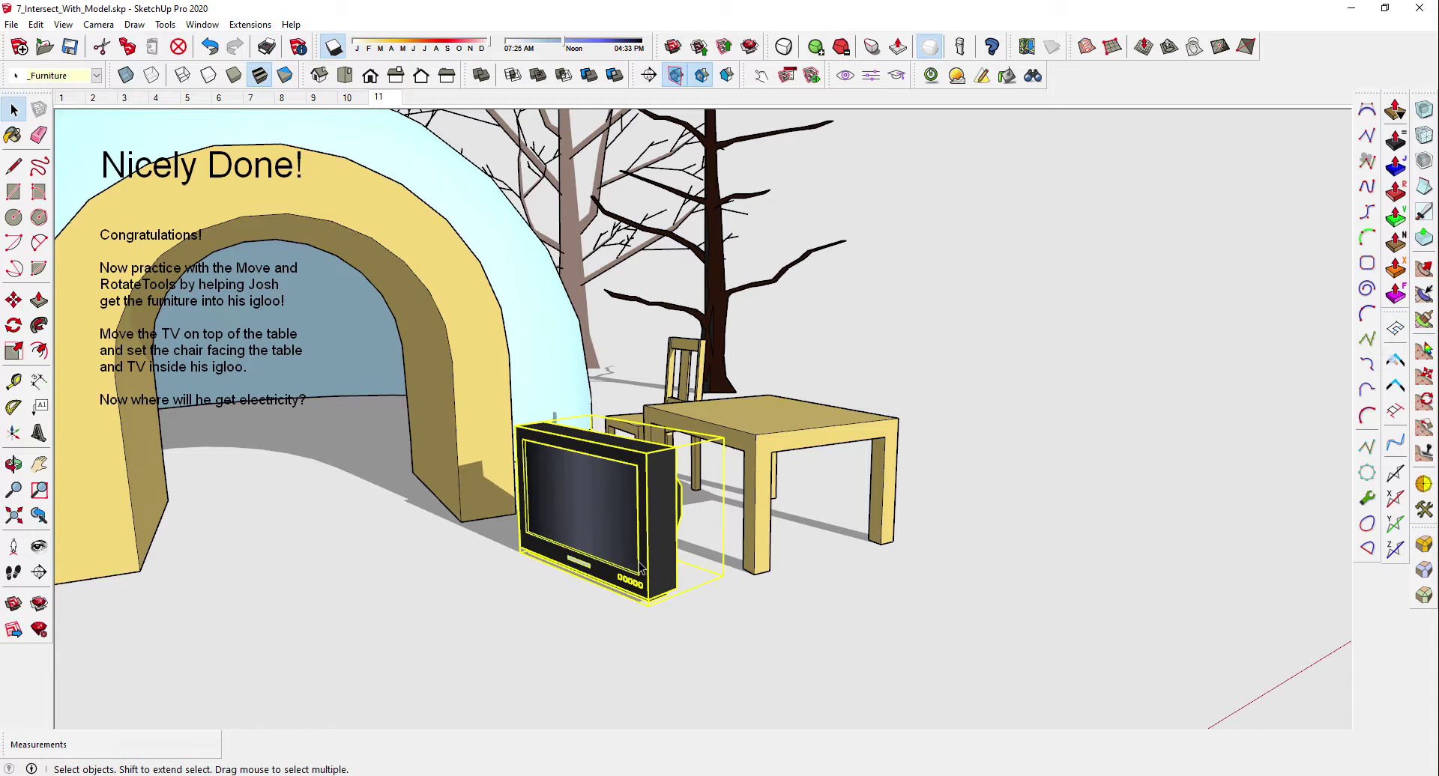
pyautogui.doubleClick(594, 535)
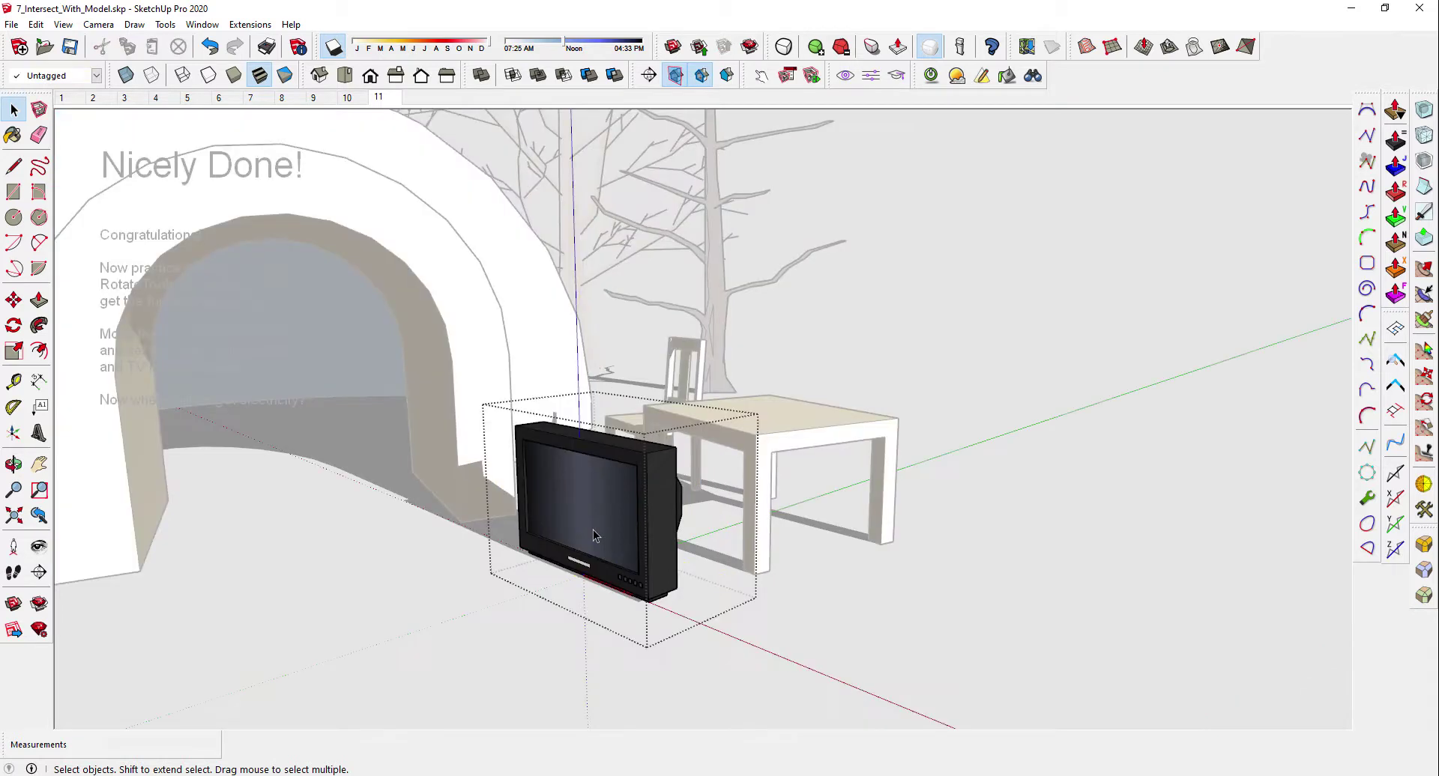
pyautogui.click(330, 565)
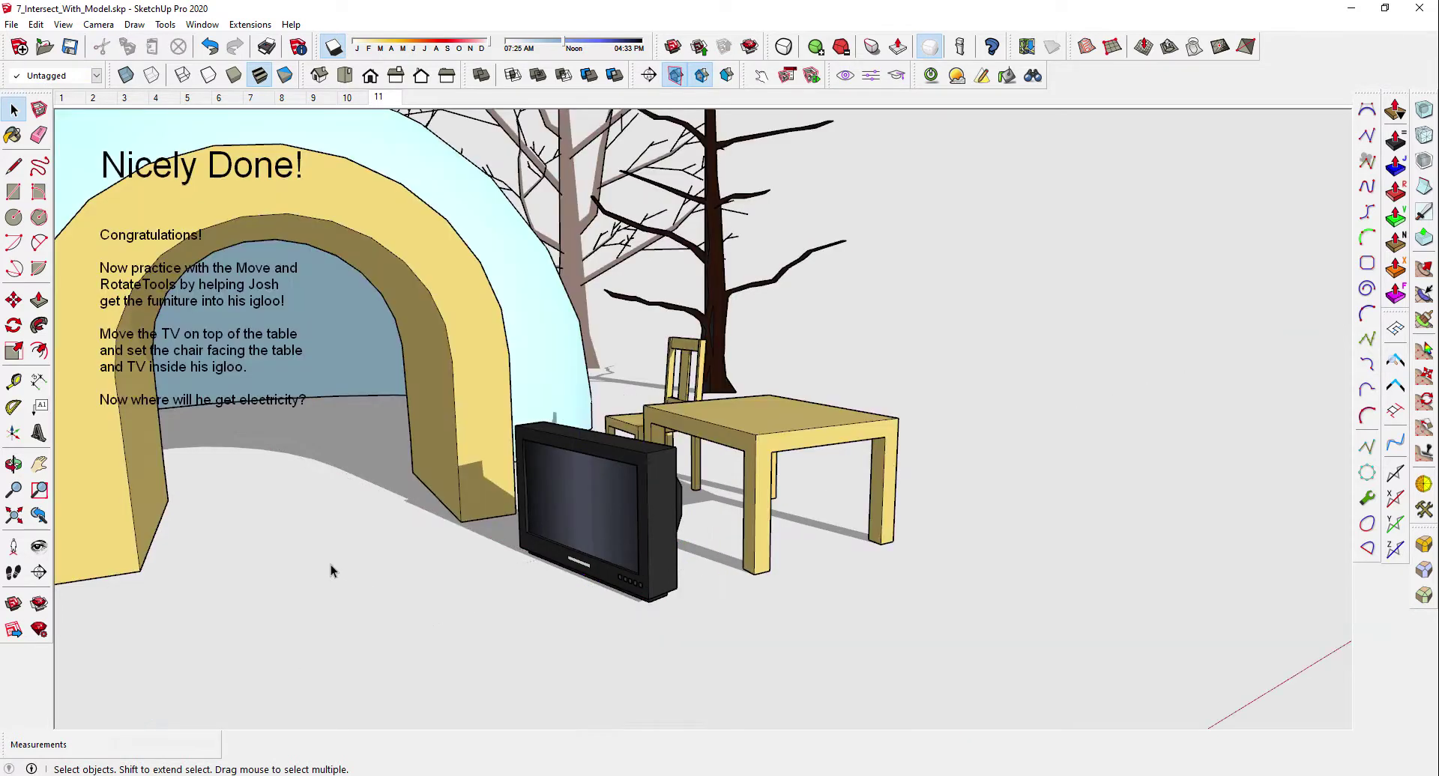
pyautogui.click(567, 493)
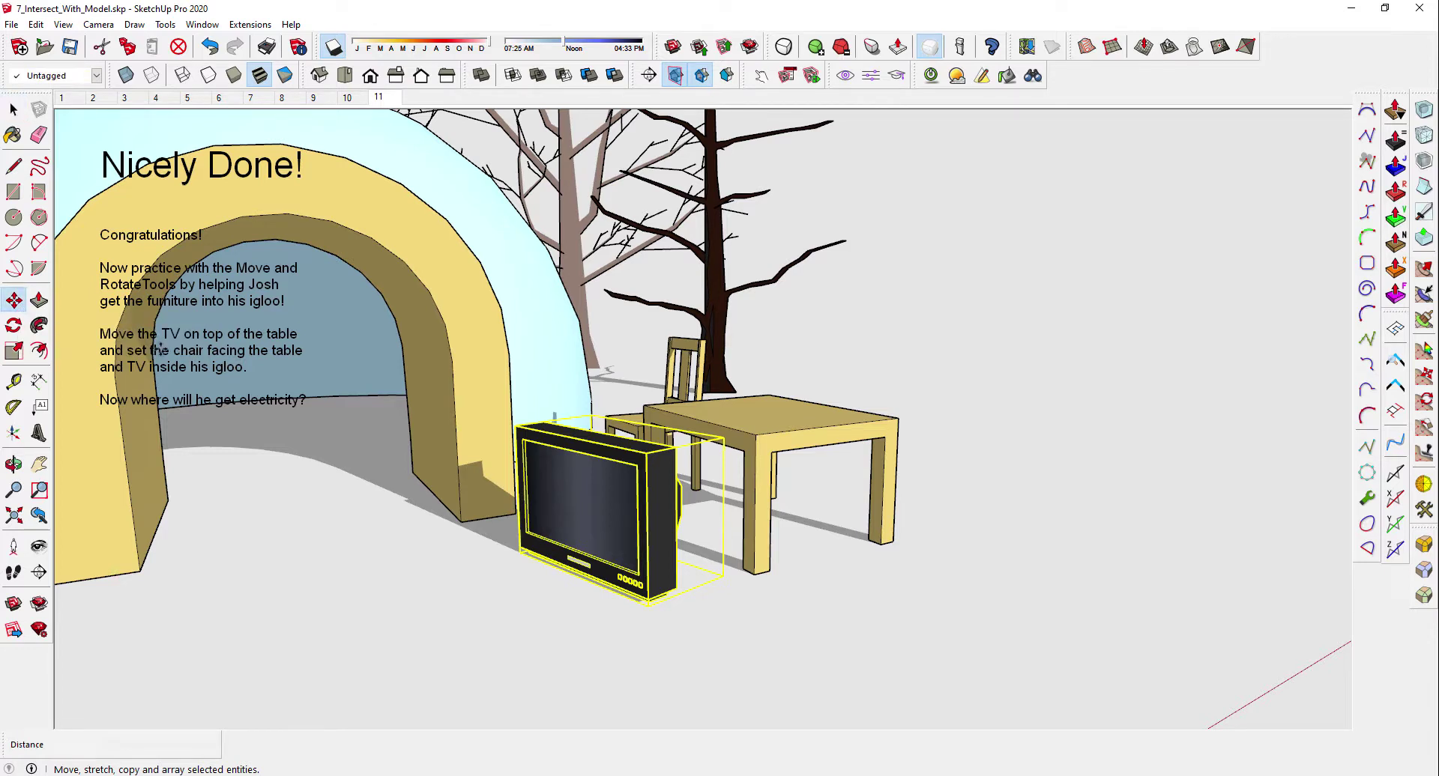
pyautogui.press('o')
pyautogui.moveTo(643, 616); pyautogui.dragTo(632, 573)
pyautogui.scroll(5, 631, 573)
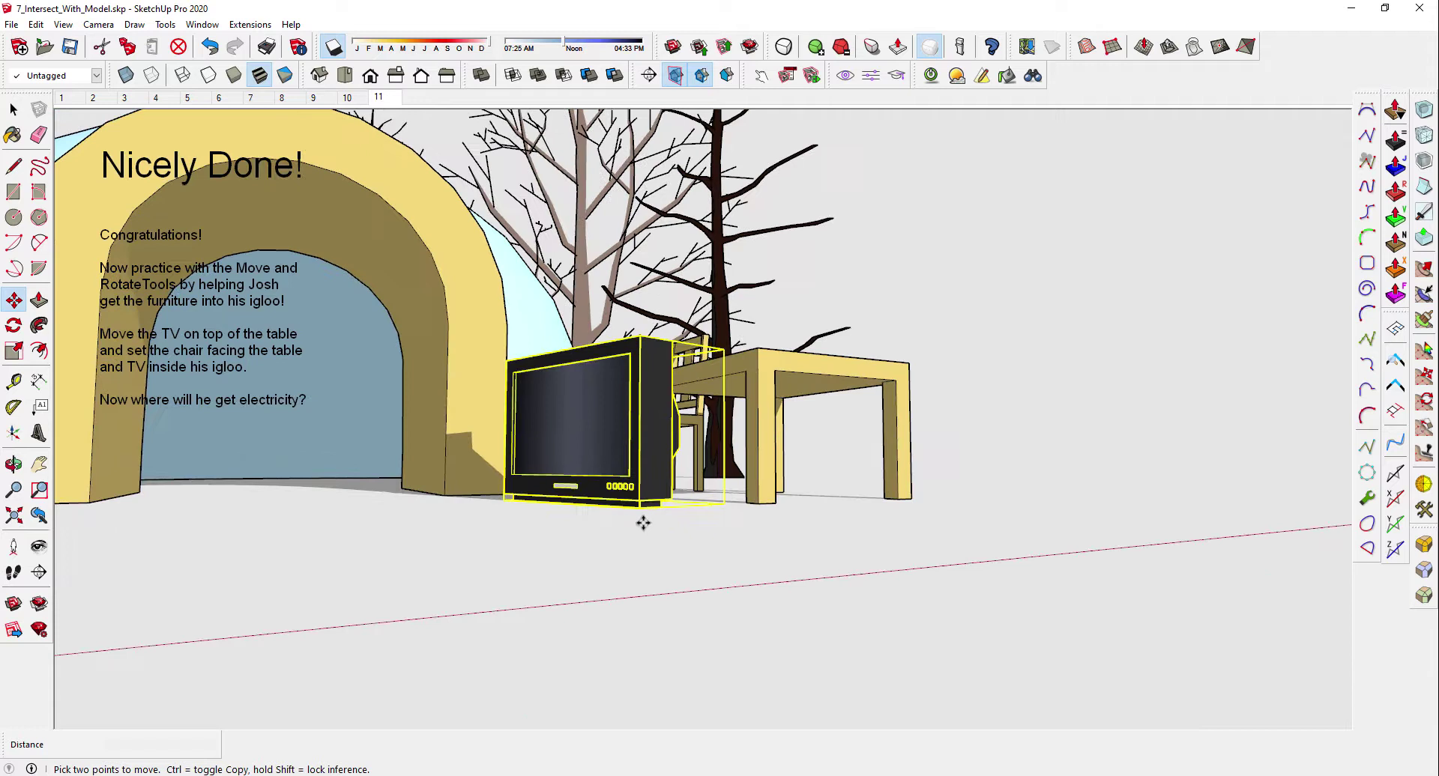
pyautogui.press('m')
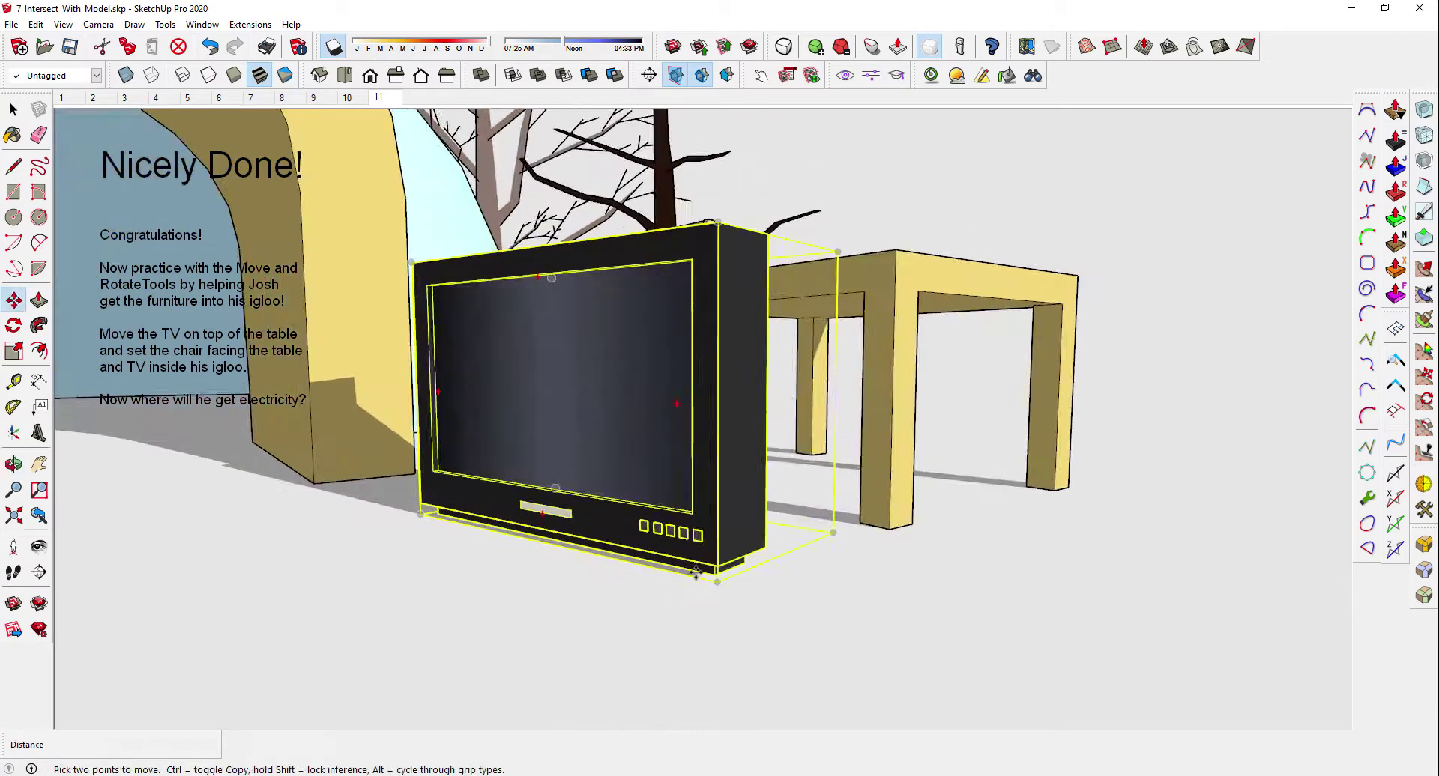
pyautogui.scroll(8, 690, 581)
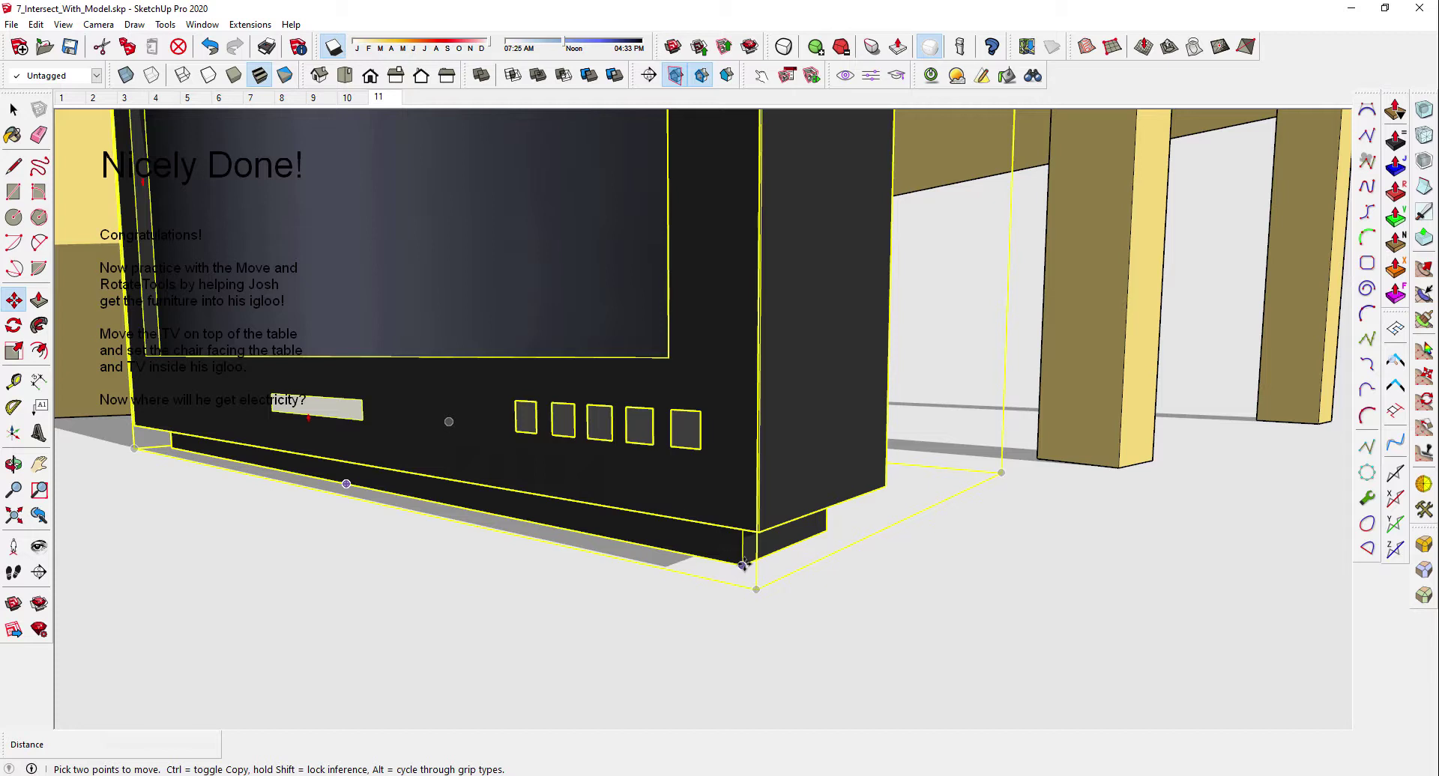
pyautogui.click(742, 565)
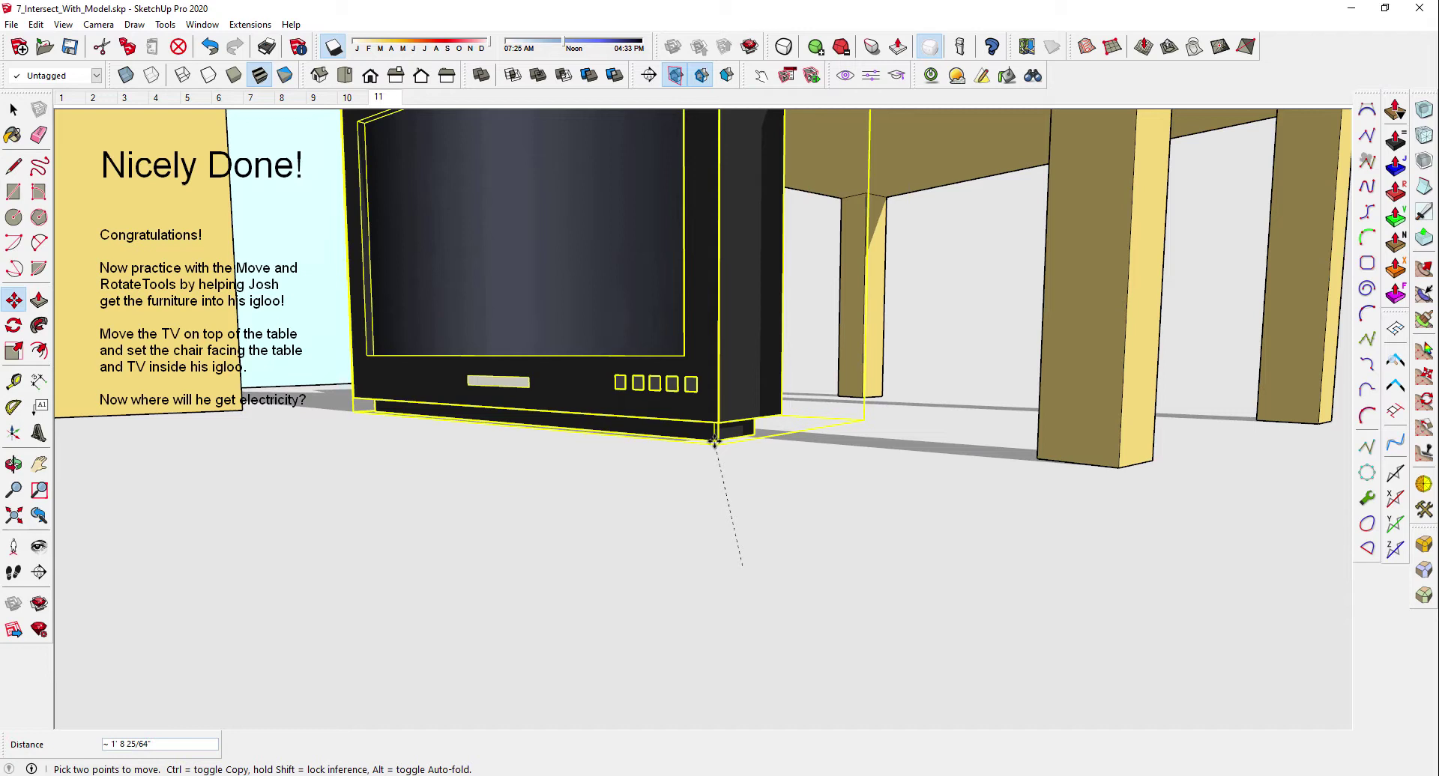
pyautogui.moveTo(714, 442); pyautogui.dragTo(281, 119, button='middle')
pyautogui.scroll(-5, 517, 390)
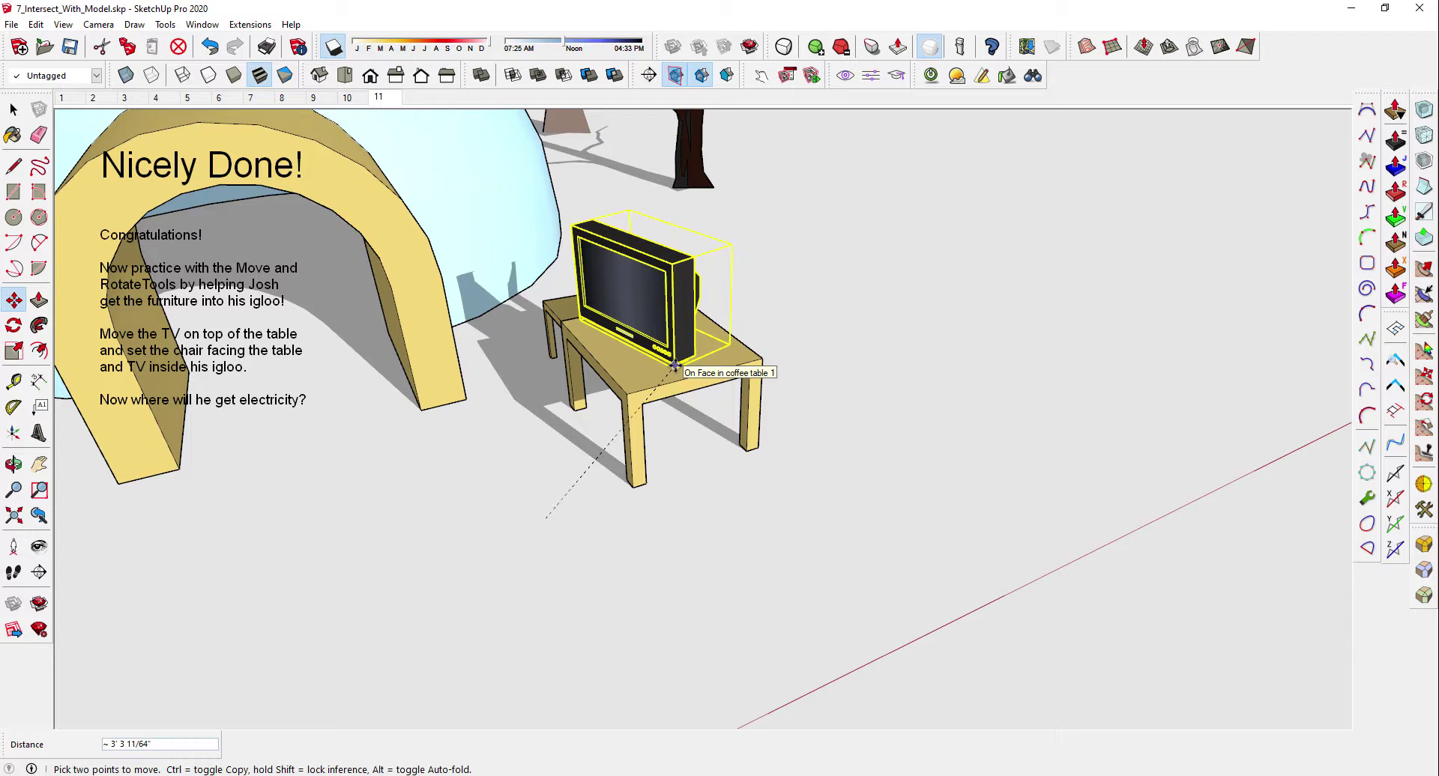
pyautogui.click(674, 366)
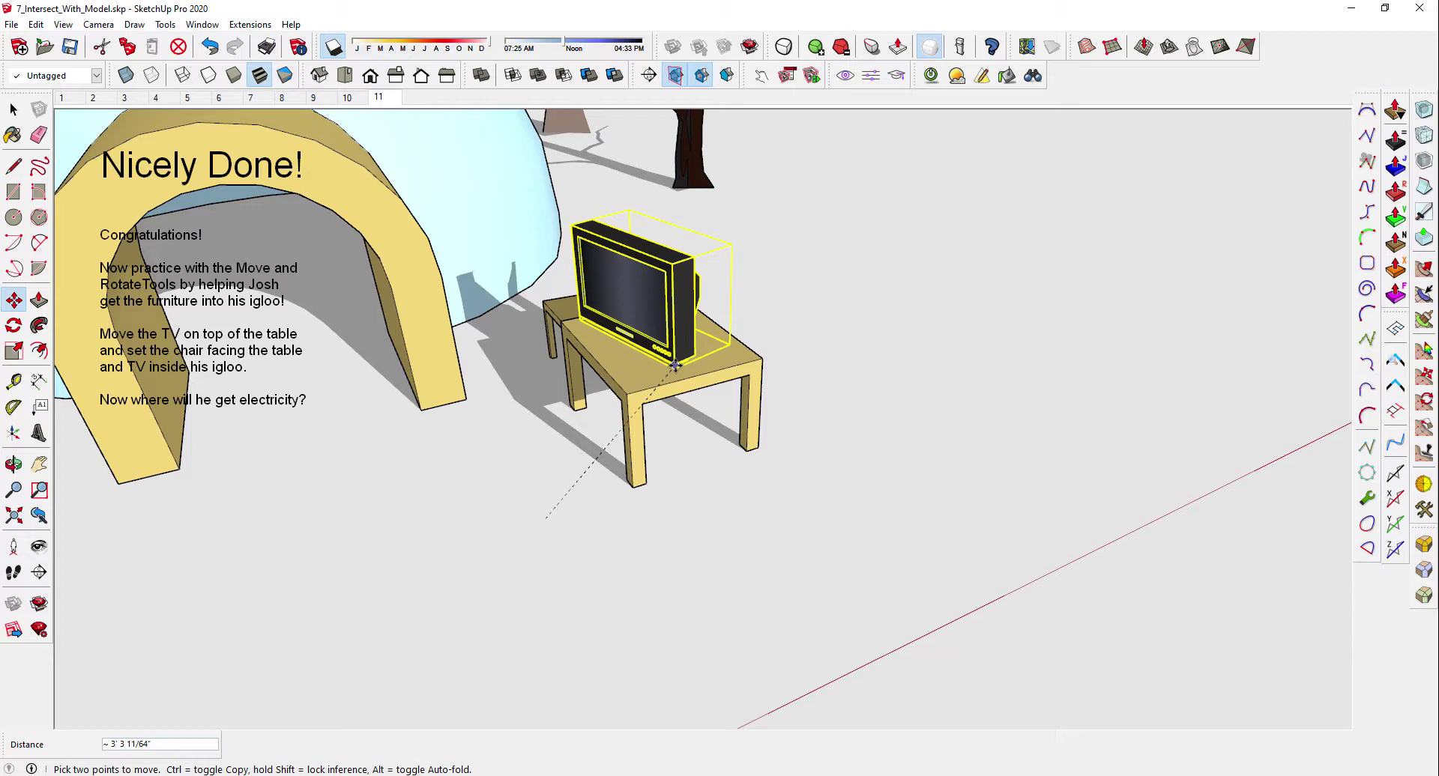
pyautogui.click(674, 366)
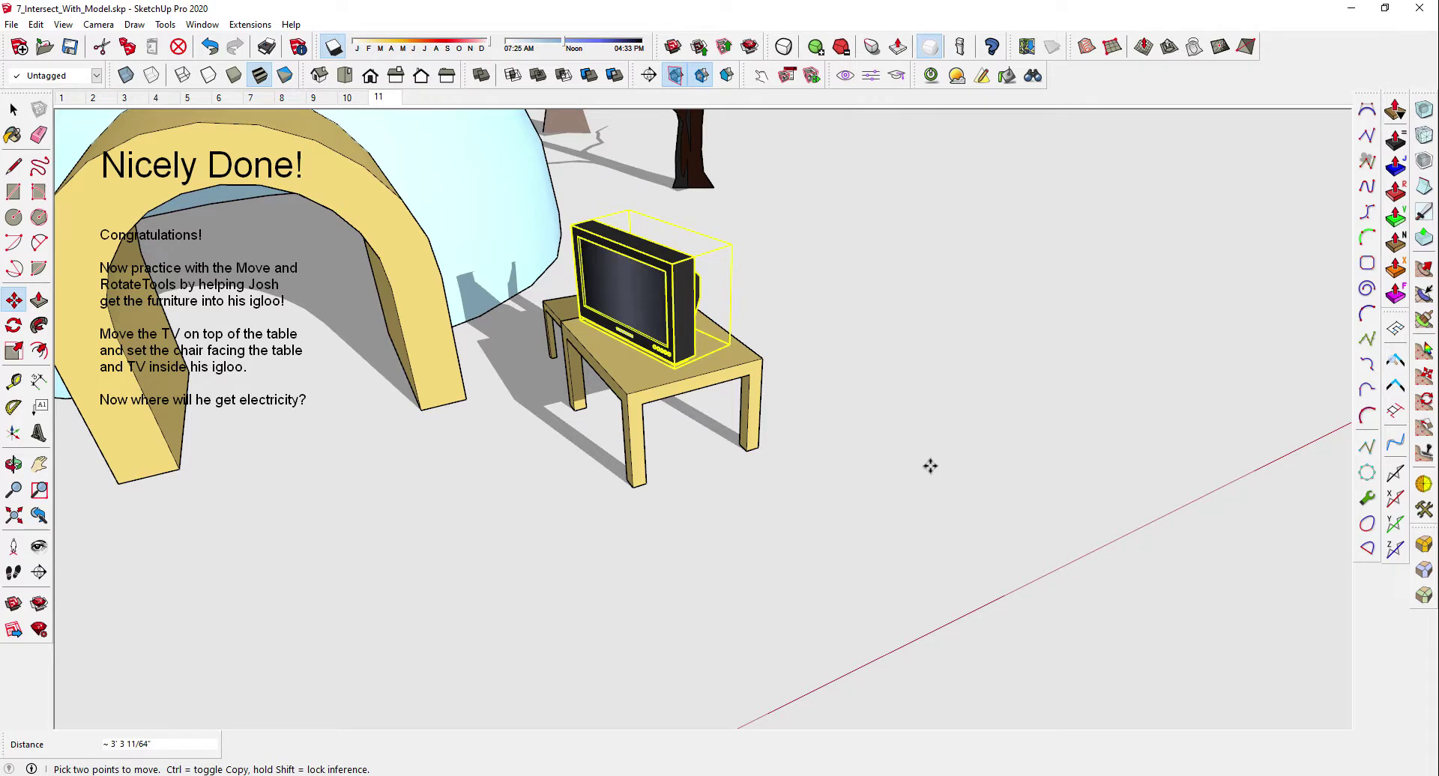
pyautogui.click(210, 46)
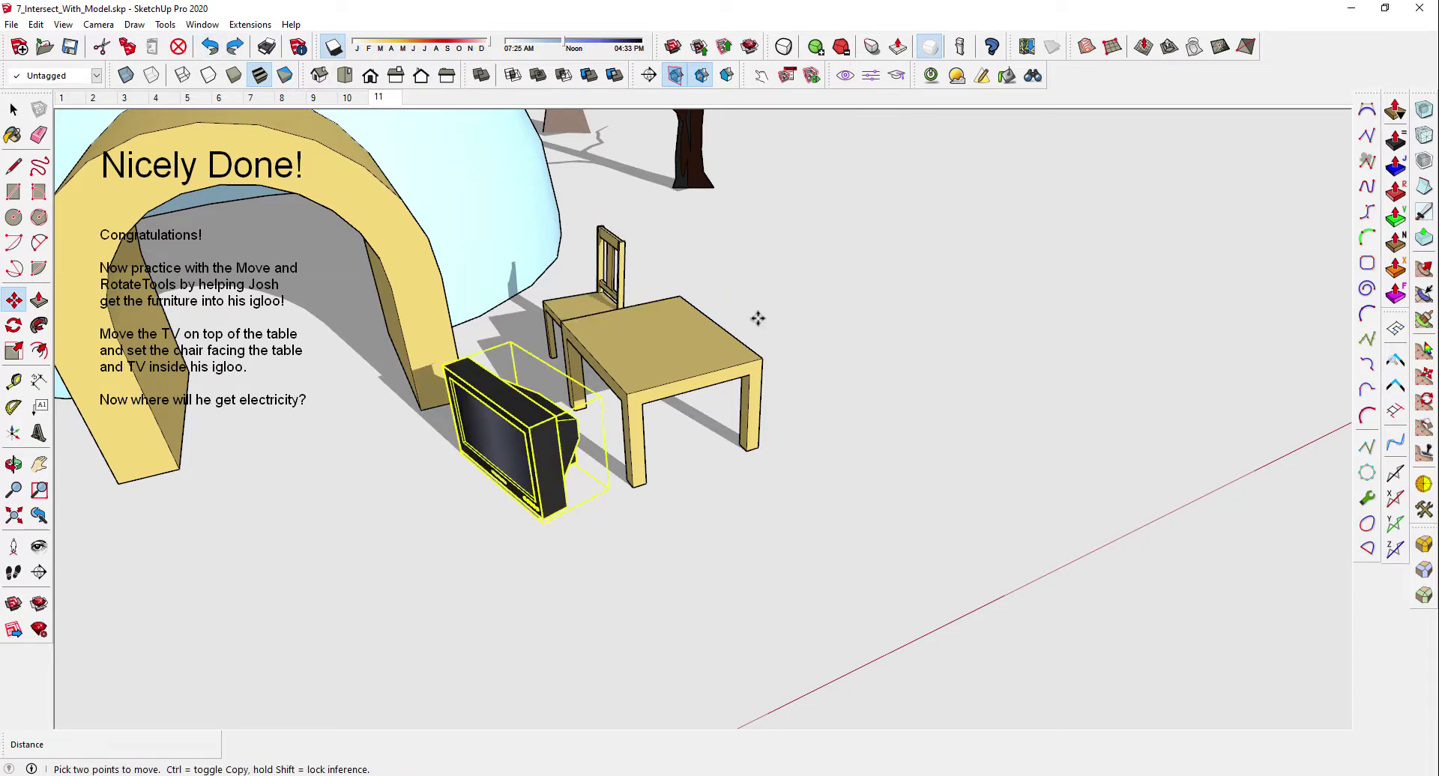
# Step: Move the TV down to a spot beside the coffee table
pyautogui.moveTo(596, 476); pyautogui.dragTo(637, 315, button='middle')
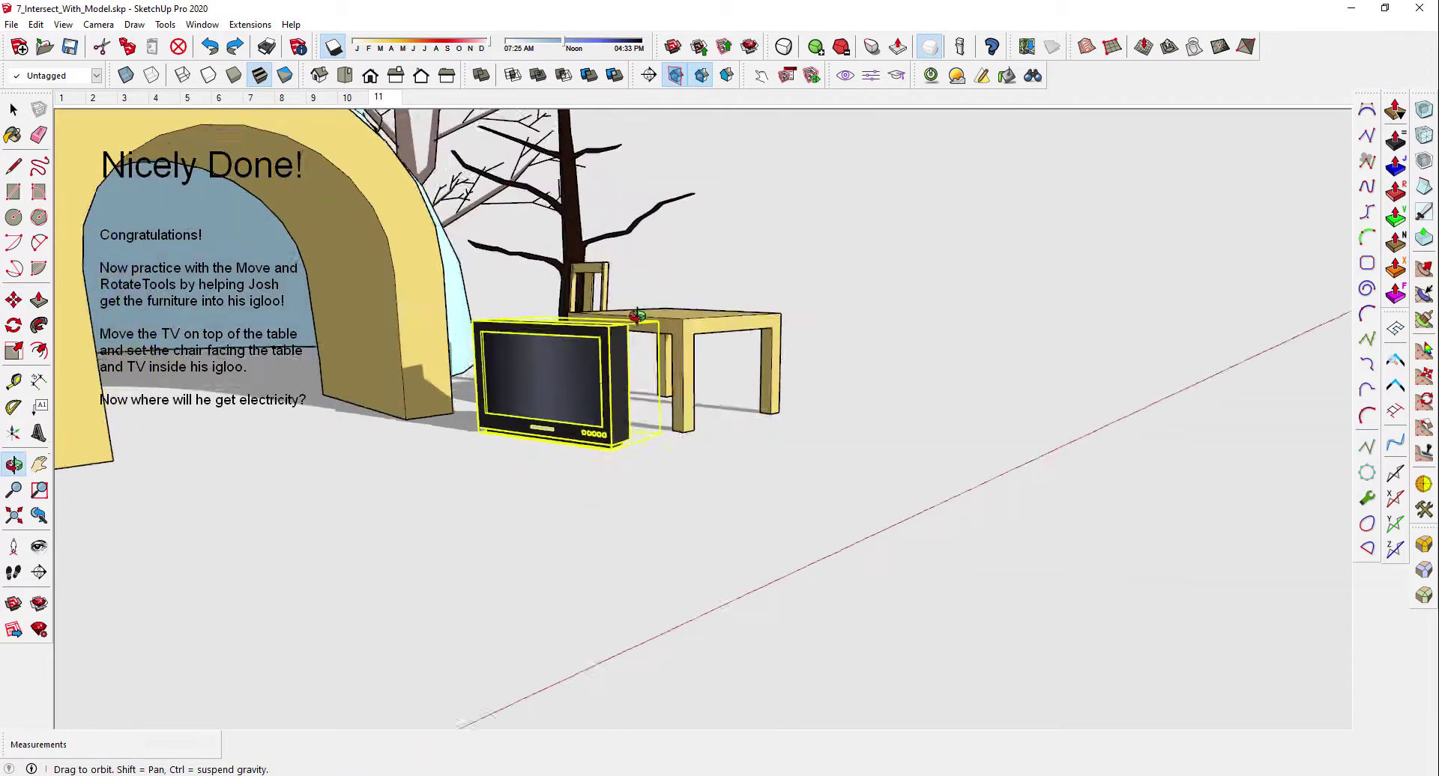
pyautogui.press('m')
pyautogui.scroll(10, 592, 483)
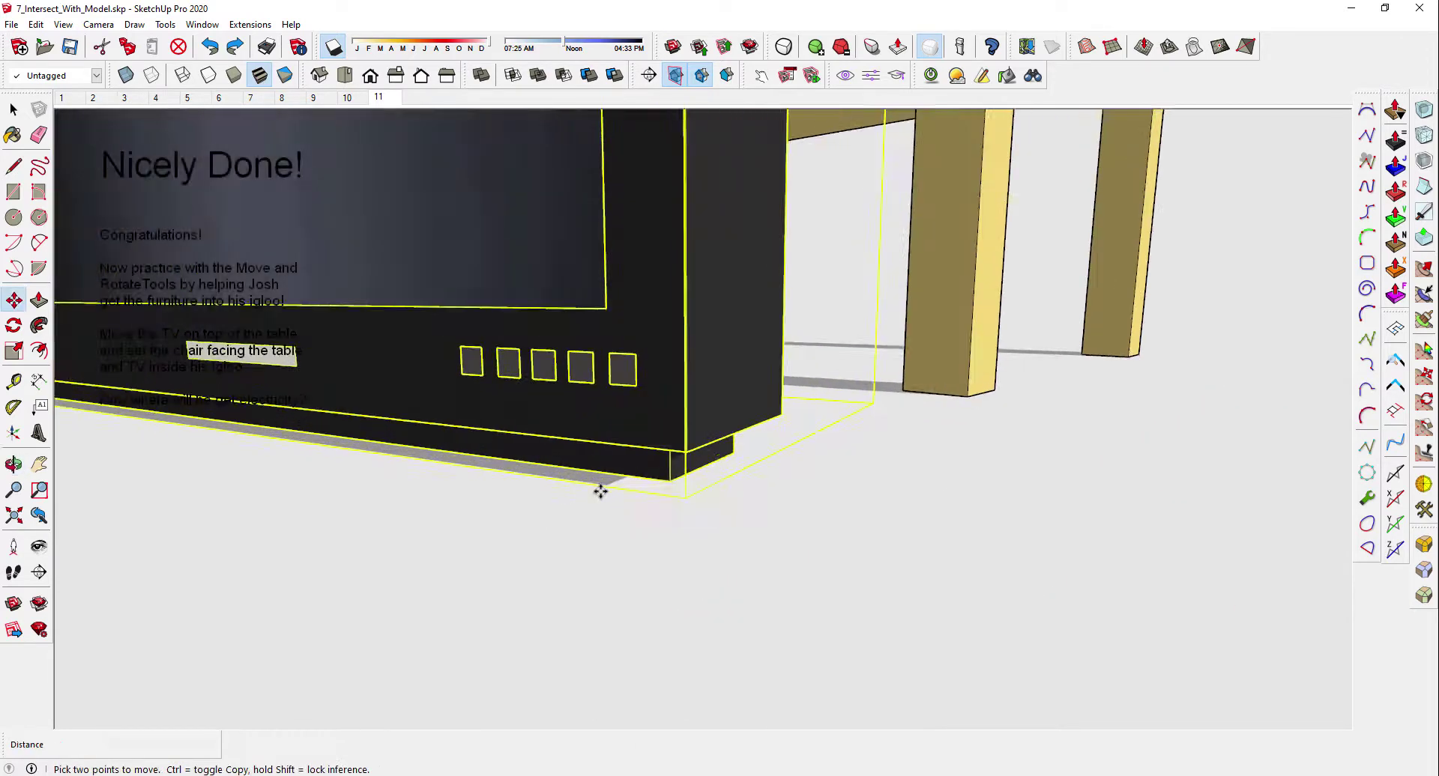
pyautogui.moveTo(668, 483)
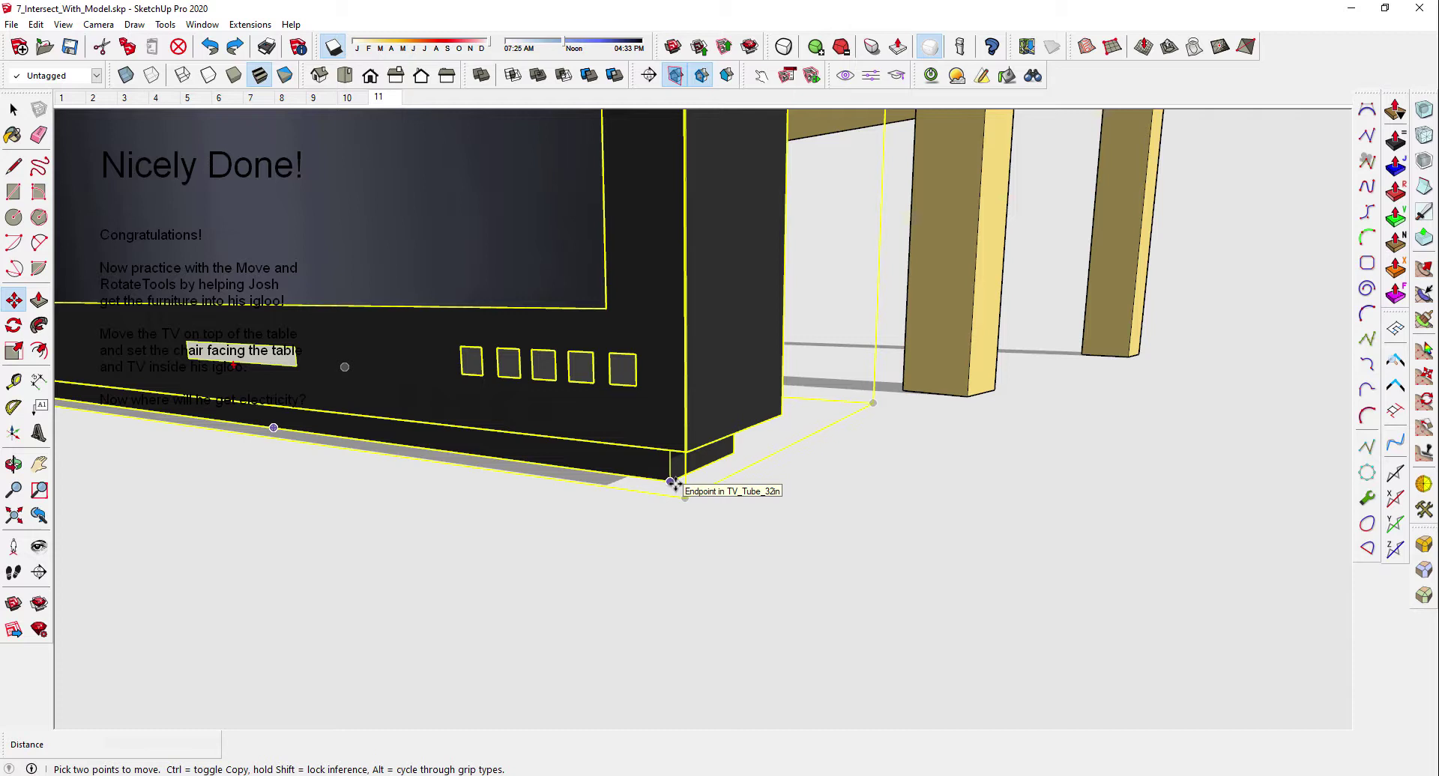
pyautogui.scroll(-12, 672, 484)
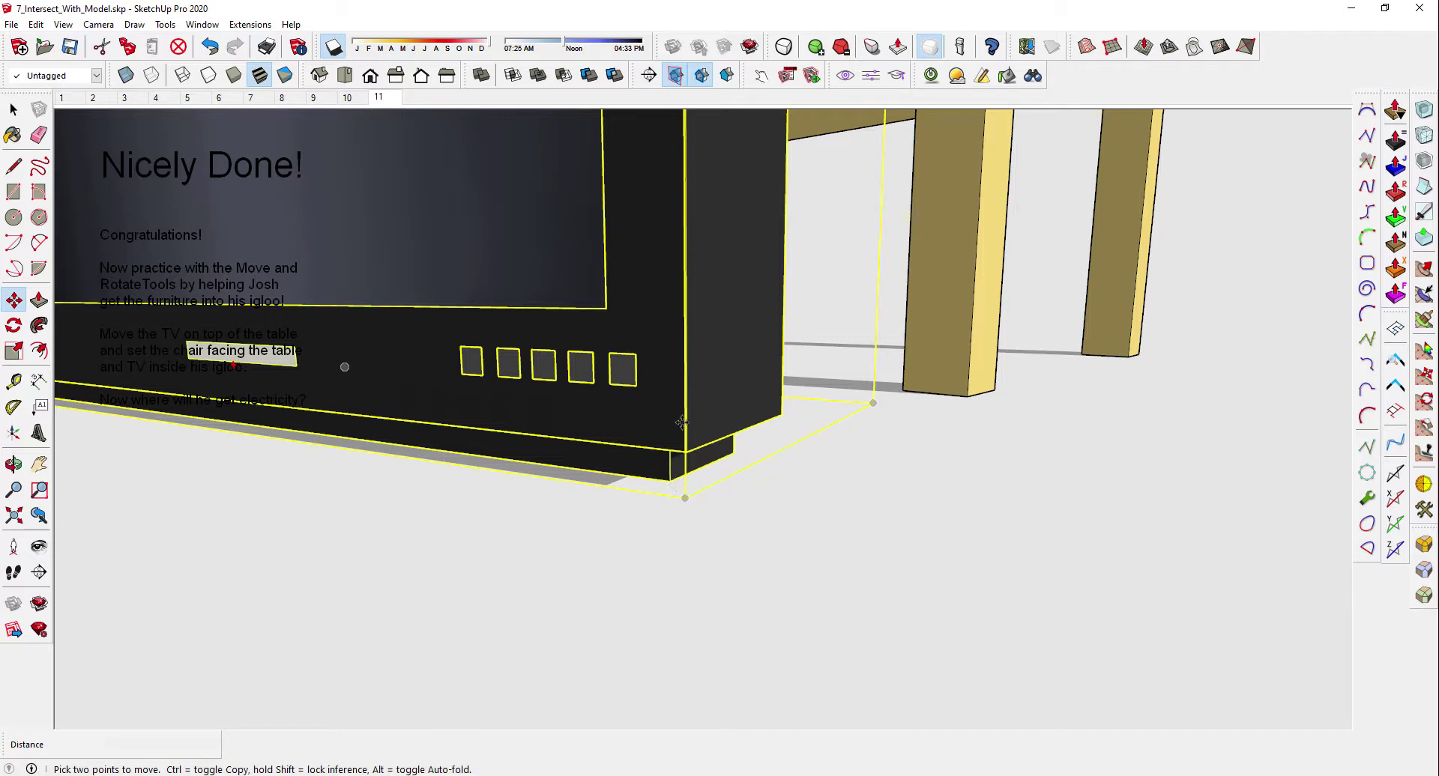
pyautogui.press('o')
pyautogui.moveTo(545, 477); pyautogui.dragTo(566, 444, button='middle')
pyautogui.click(566, 444)
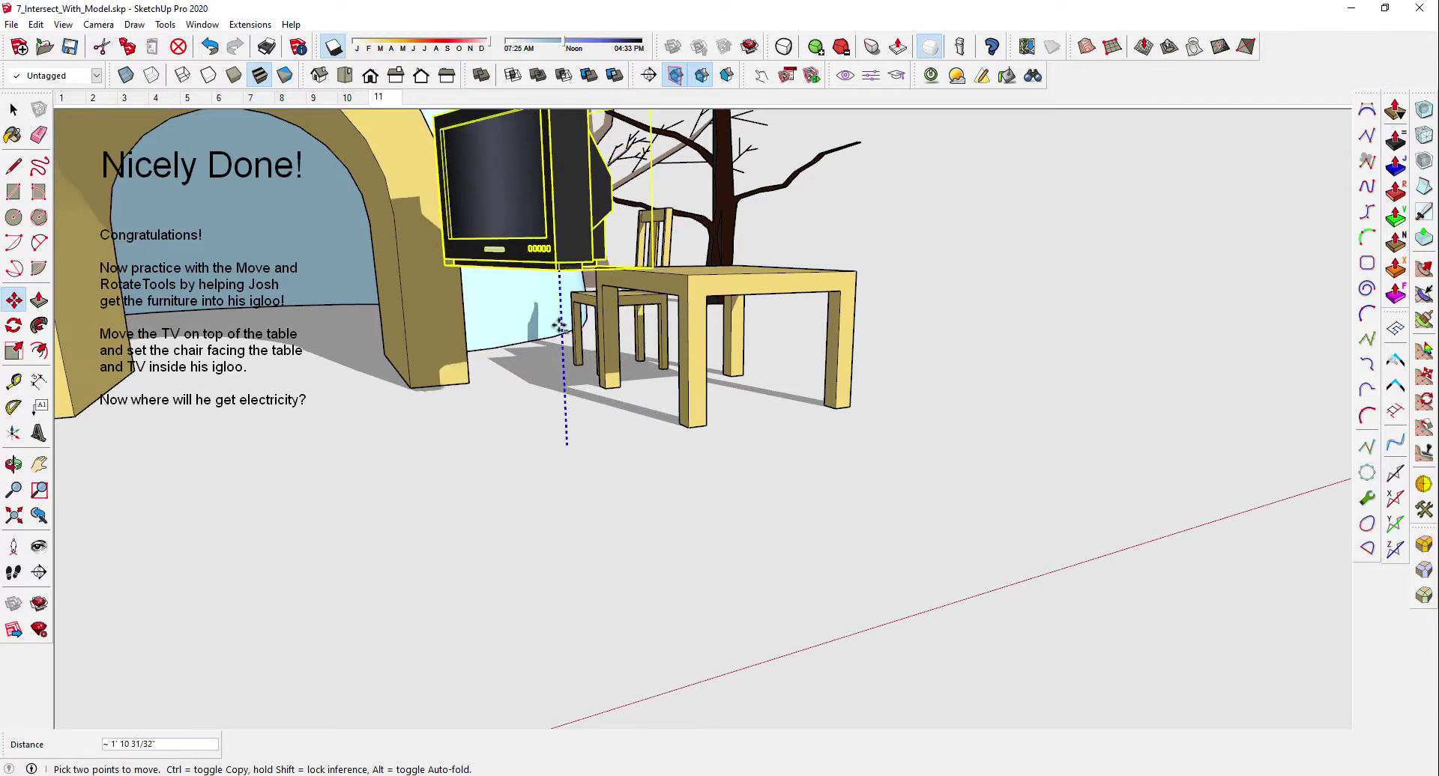
pyautogui.scroll(-5, 530, 255)
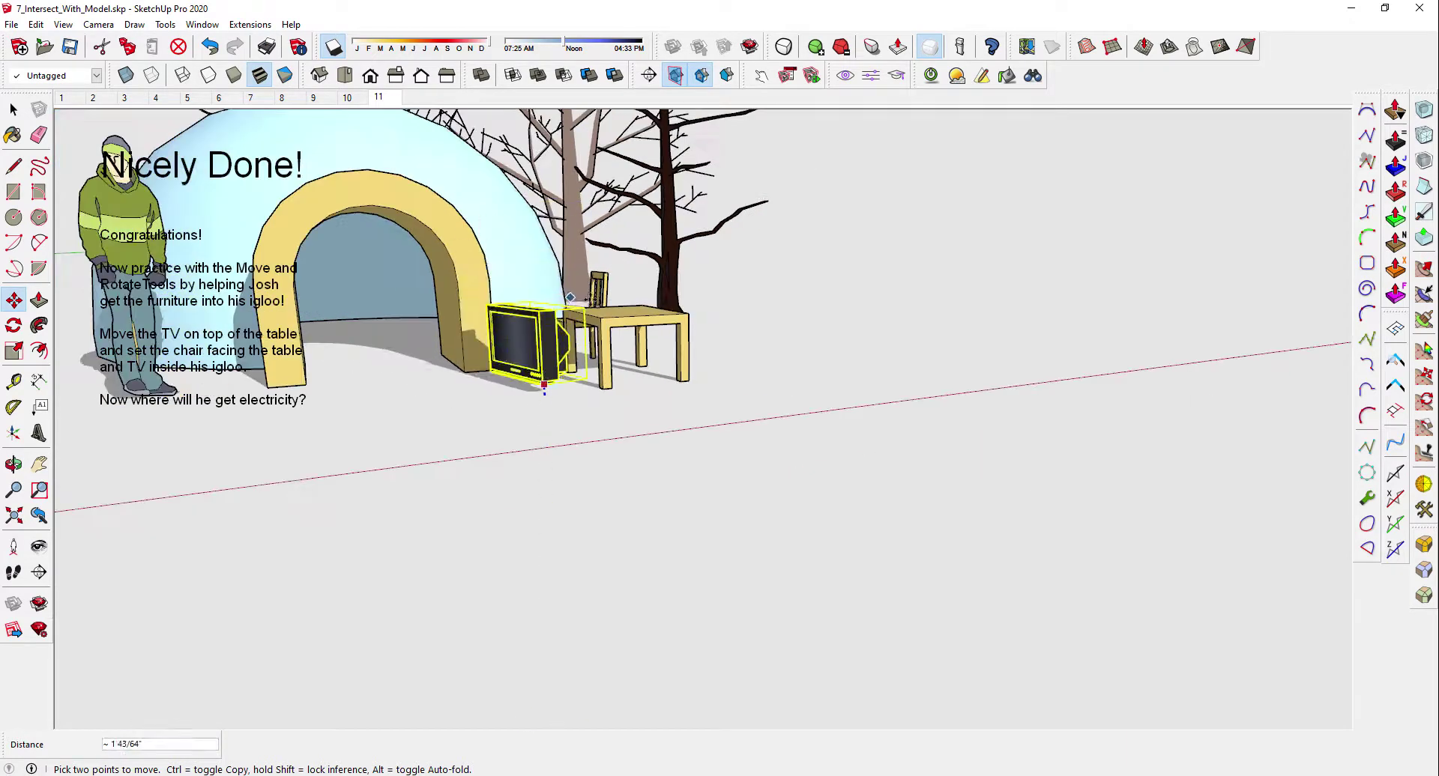
pyautogui.click(603, 311)
pyautogui.moveTo(603, 311); pyautogui.dragTo(616, 353, button='middle')
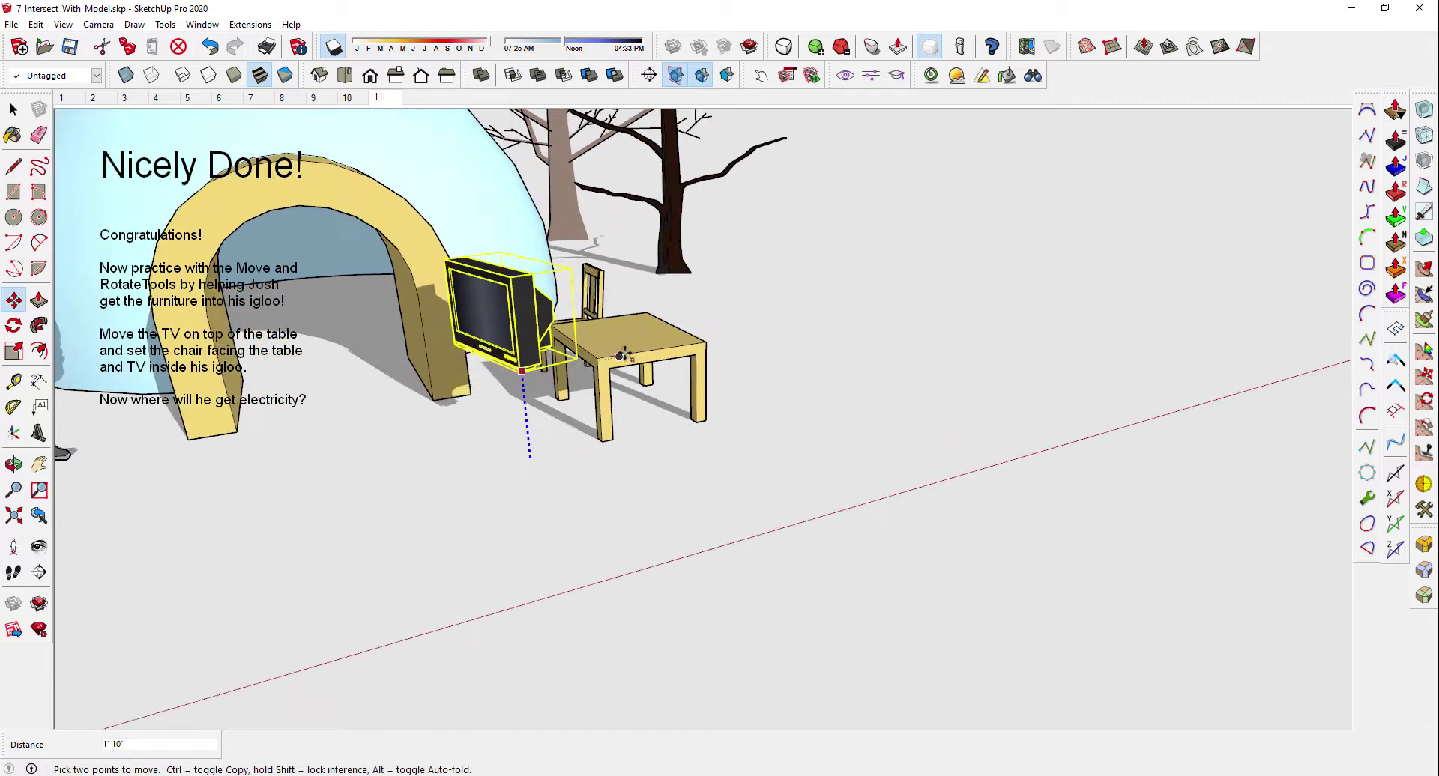
pyautogui.click(645, 342)
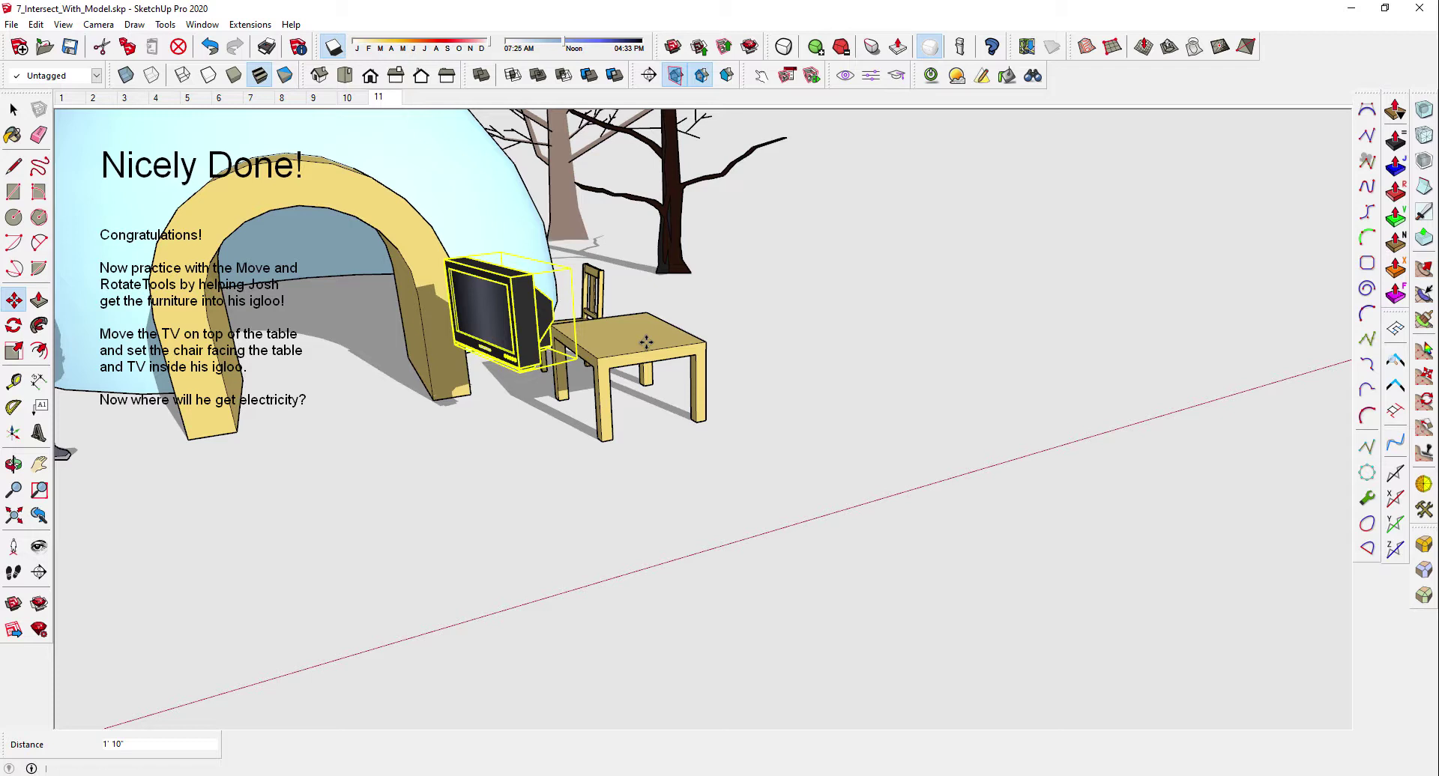
# Step: Lift the TV by its bottom corner onto the coffee table top and orbit to check
pyautogui.scroll(5, 517, 367)
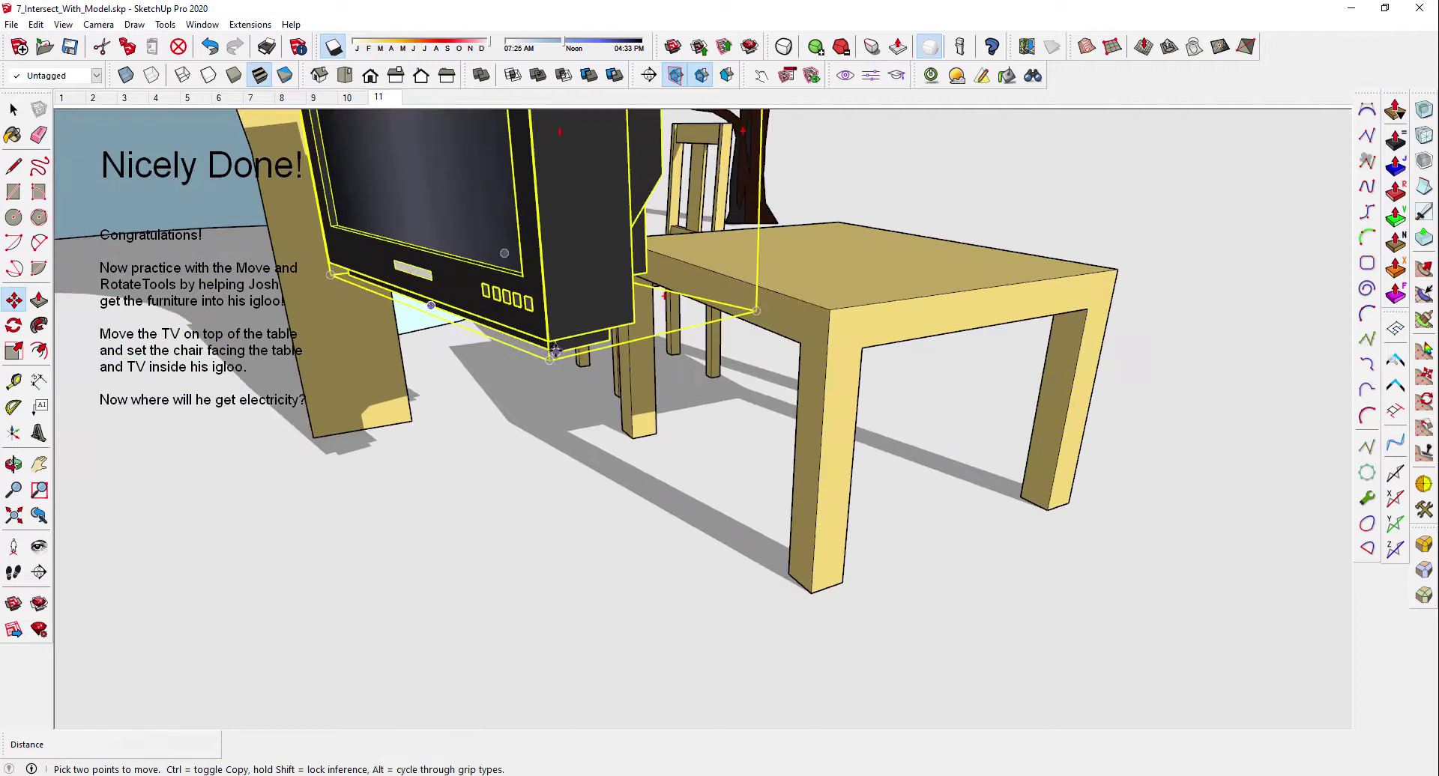
pyautogui.click(558, 348)
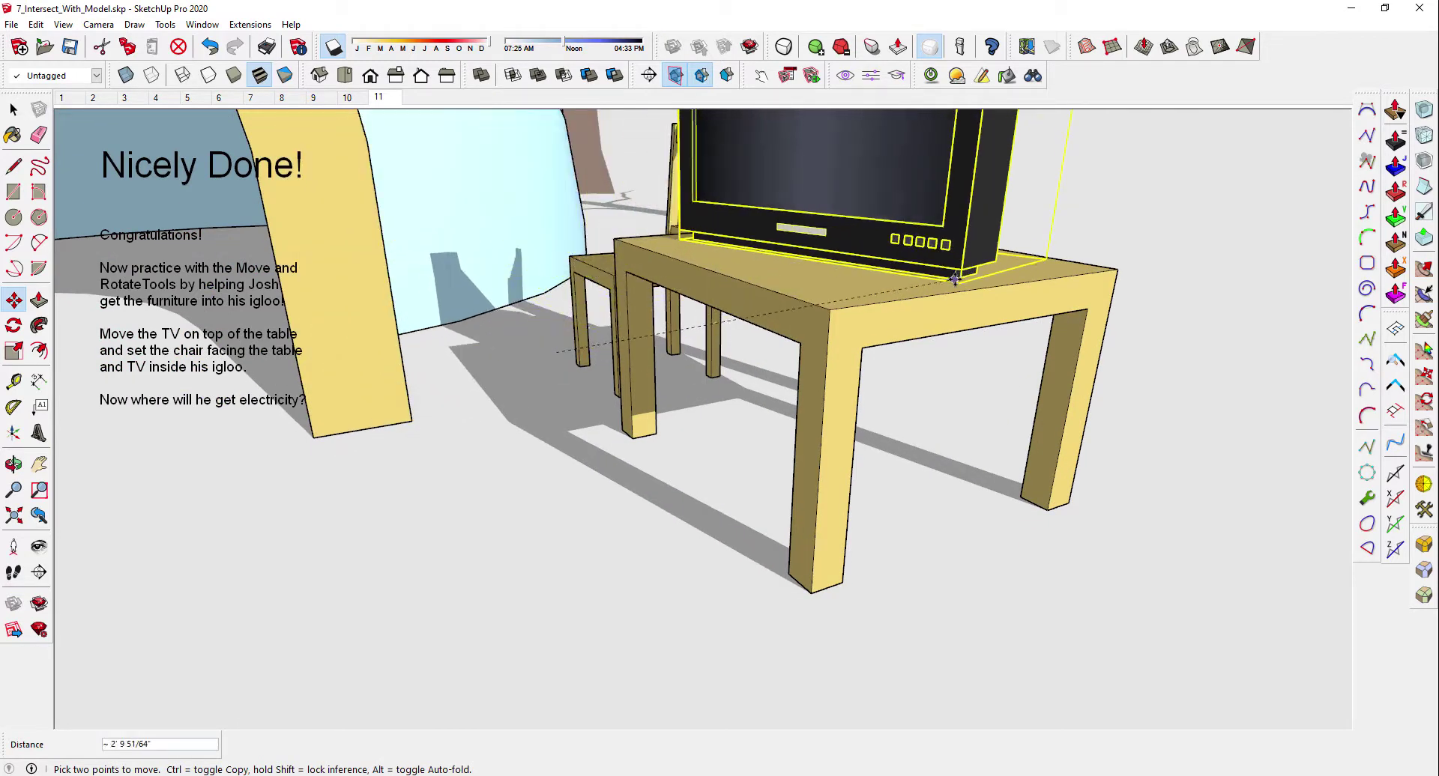
pyautogui.click(954, 279)
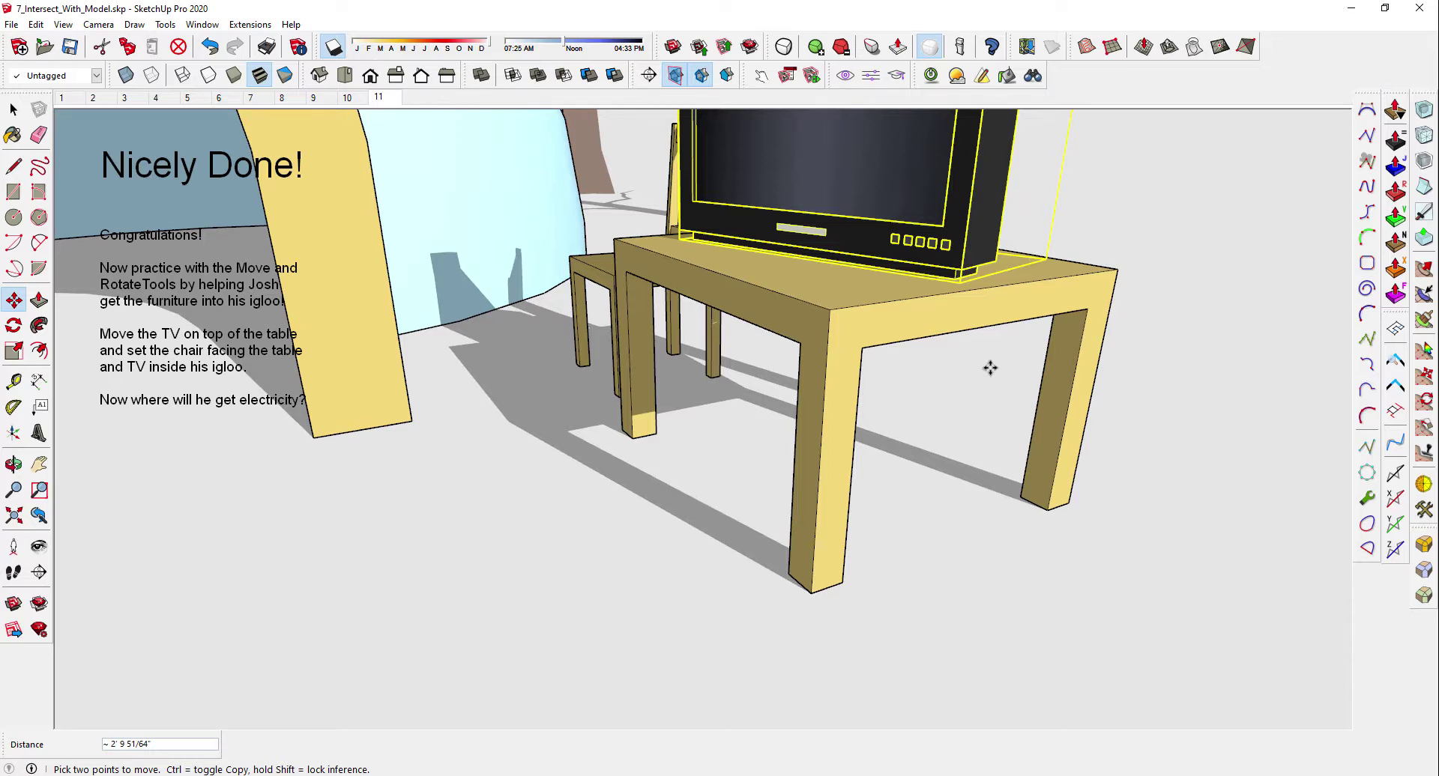
pyautogui.moveTo(990, 367); pyautogui.dragTo(735, 434, button='middle')
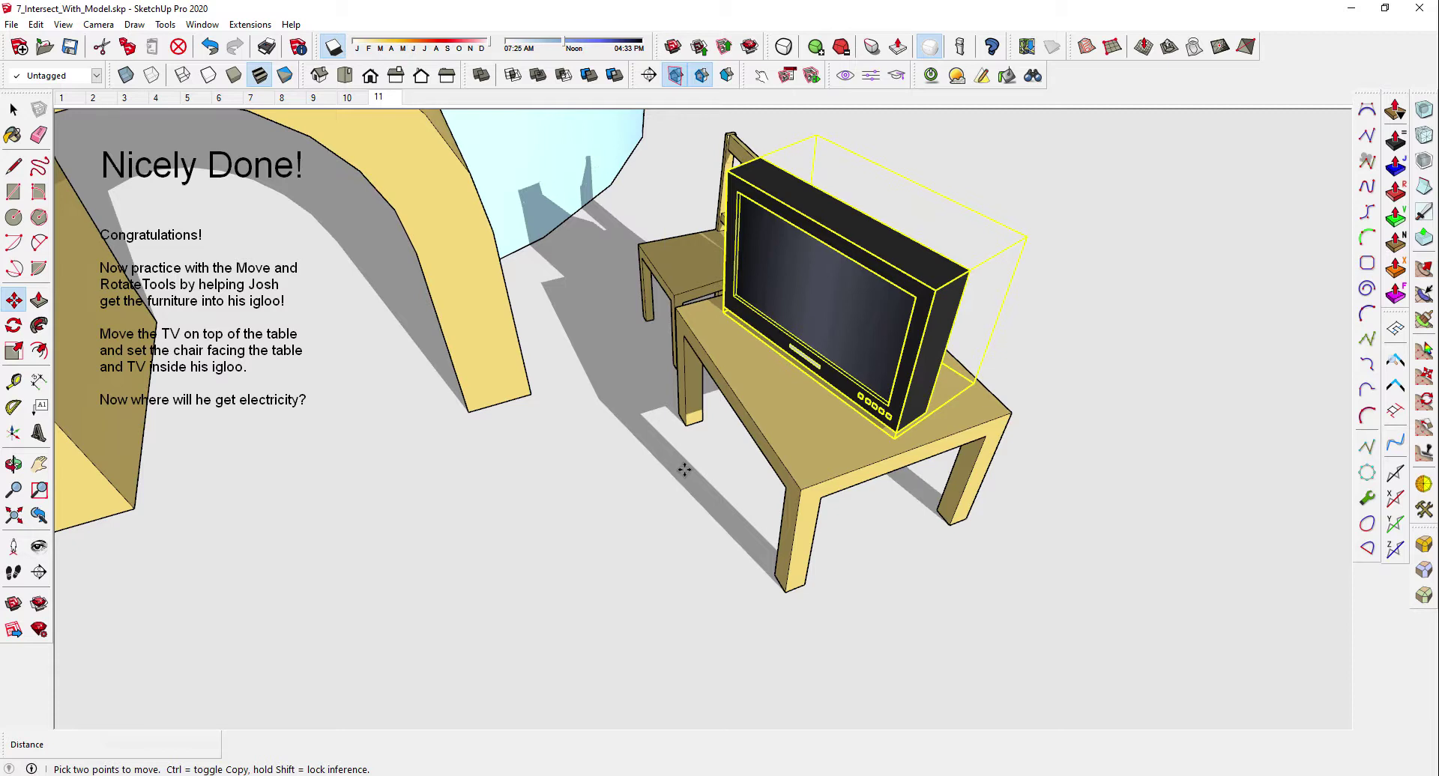
pyautogui.scroll(6, 742, 336)
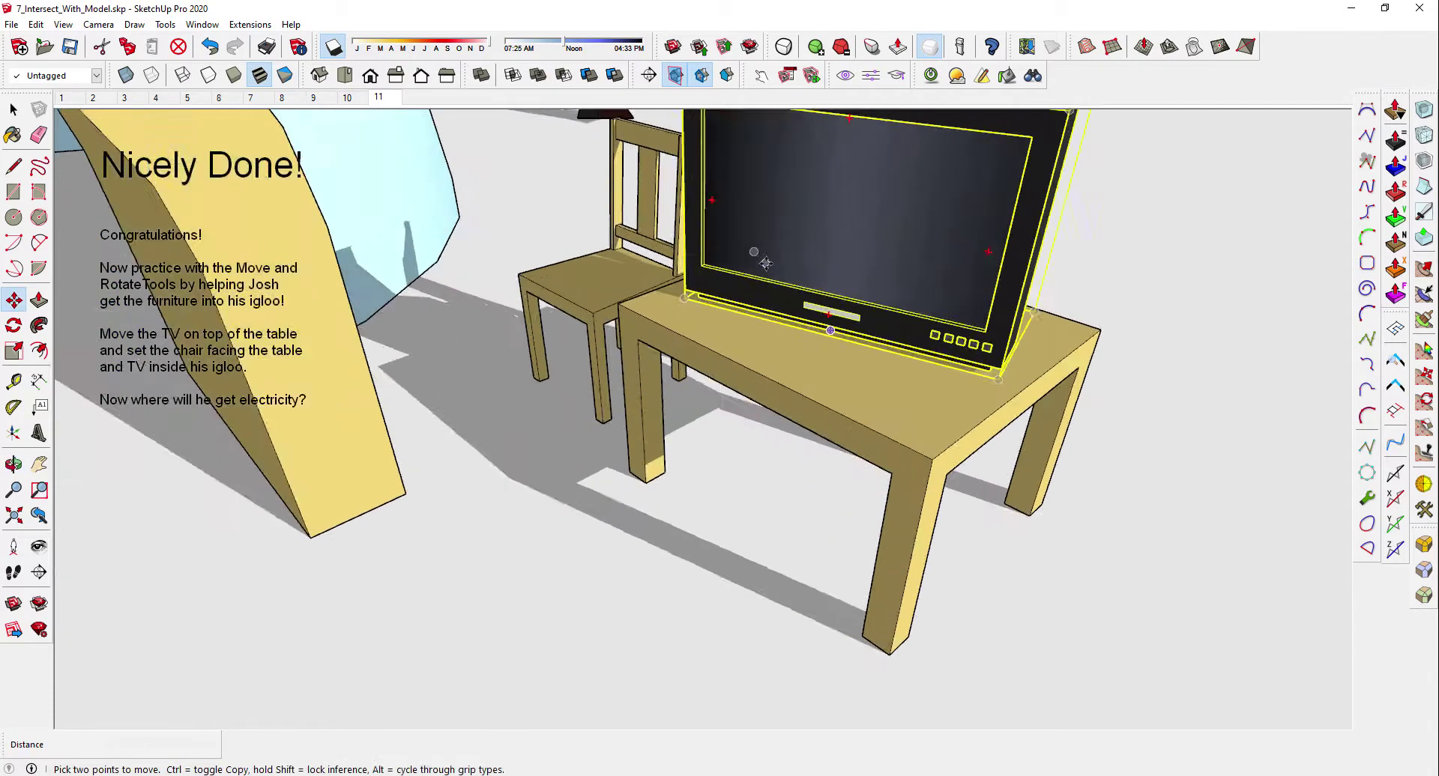
# Step: Start Rotate and set the rotation centre on the TV's bottom edge
pyautogui.scroll(2, 727, 300)
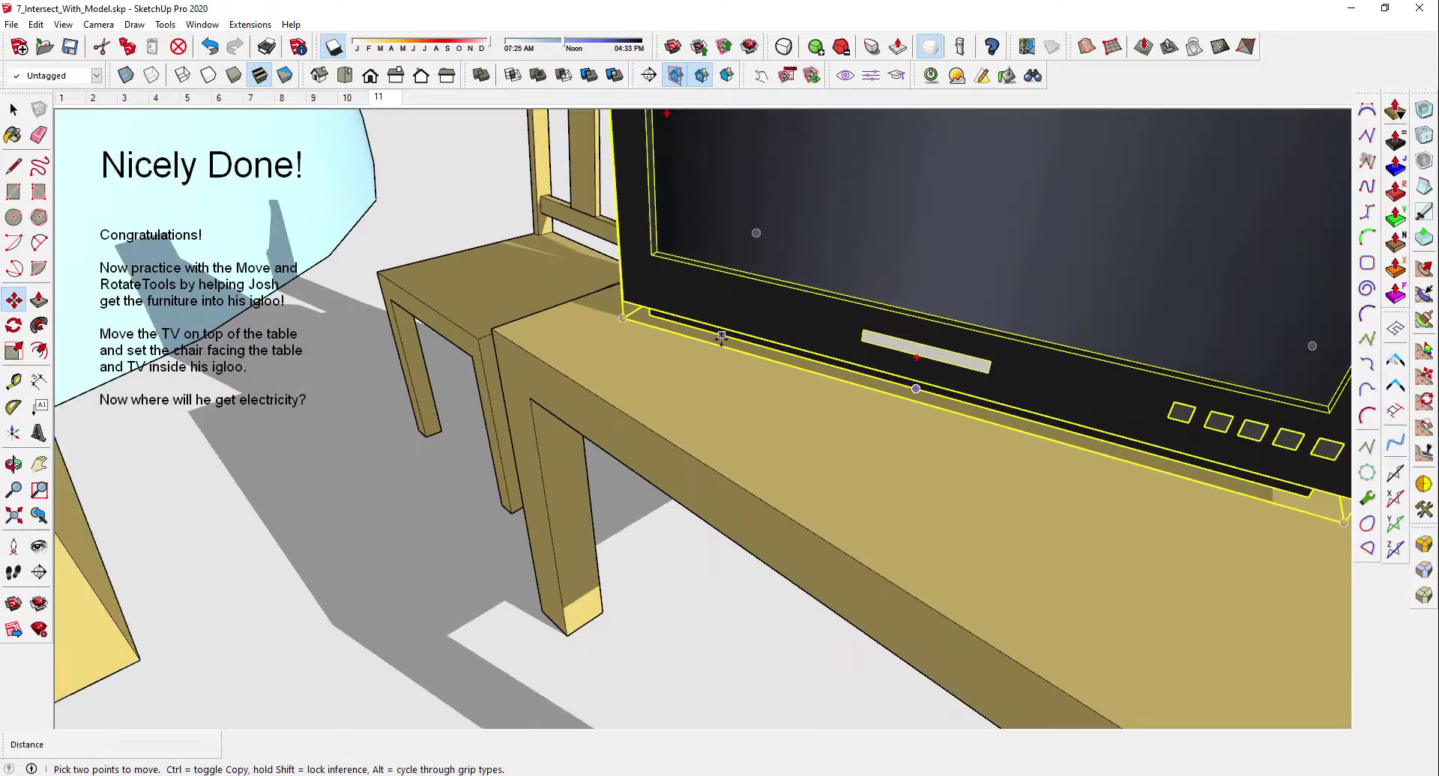
pyautogui.click(15, 326)
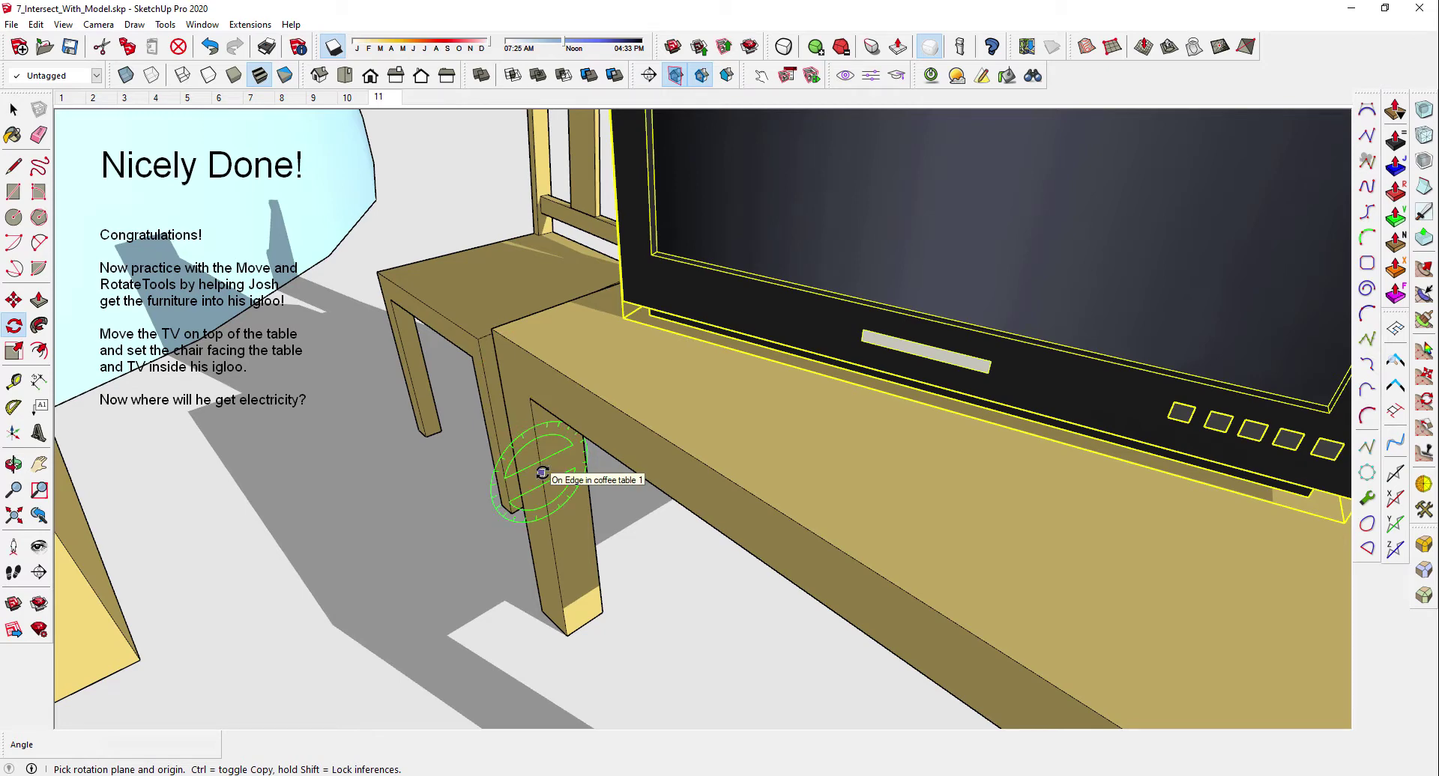
pyautogui.scroll(2, 644, 343)
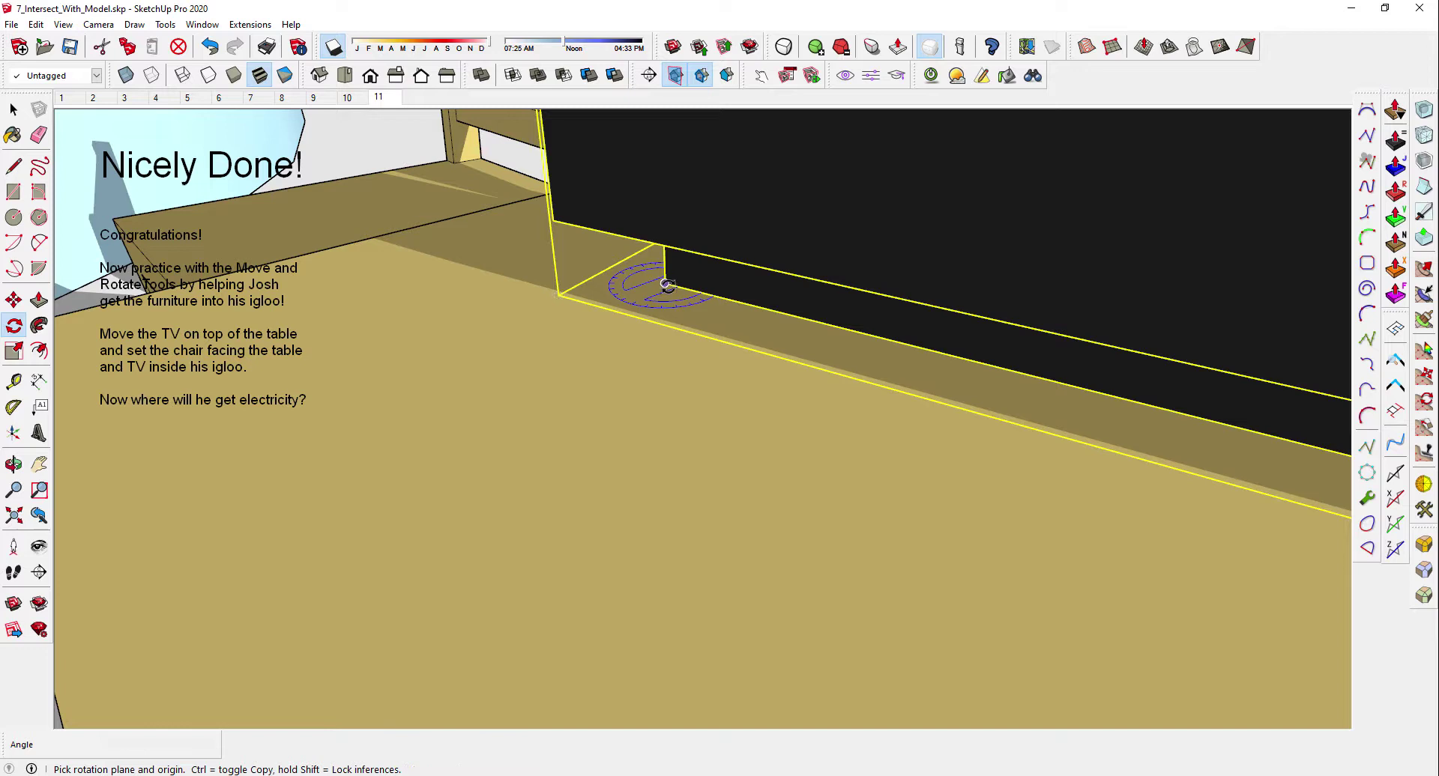
pyautogui.click(619, 318)
pyautogui.moveTo(620, 327); pyautogui.dragTo(436, 387, button='middle')
pyautogui.scroll(-4, 436, 388)
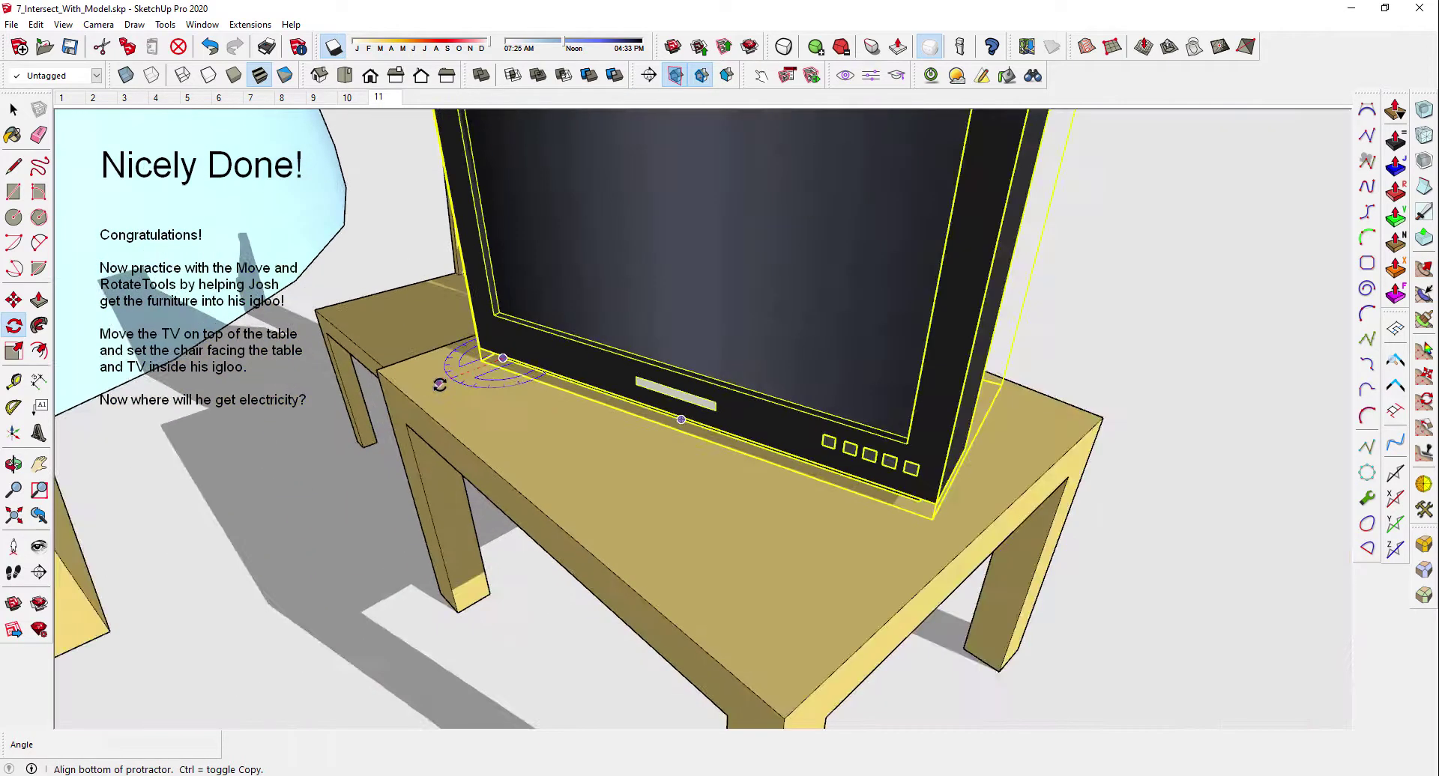
pyautogui.moveTo(713, 482); pyautogui.dragTo(728, 408, button='middle')
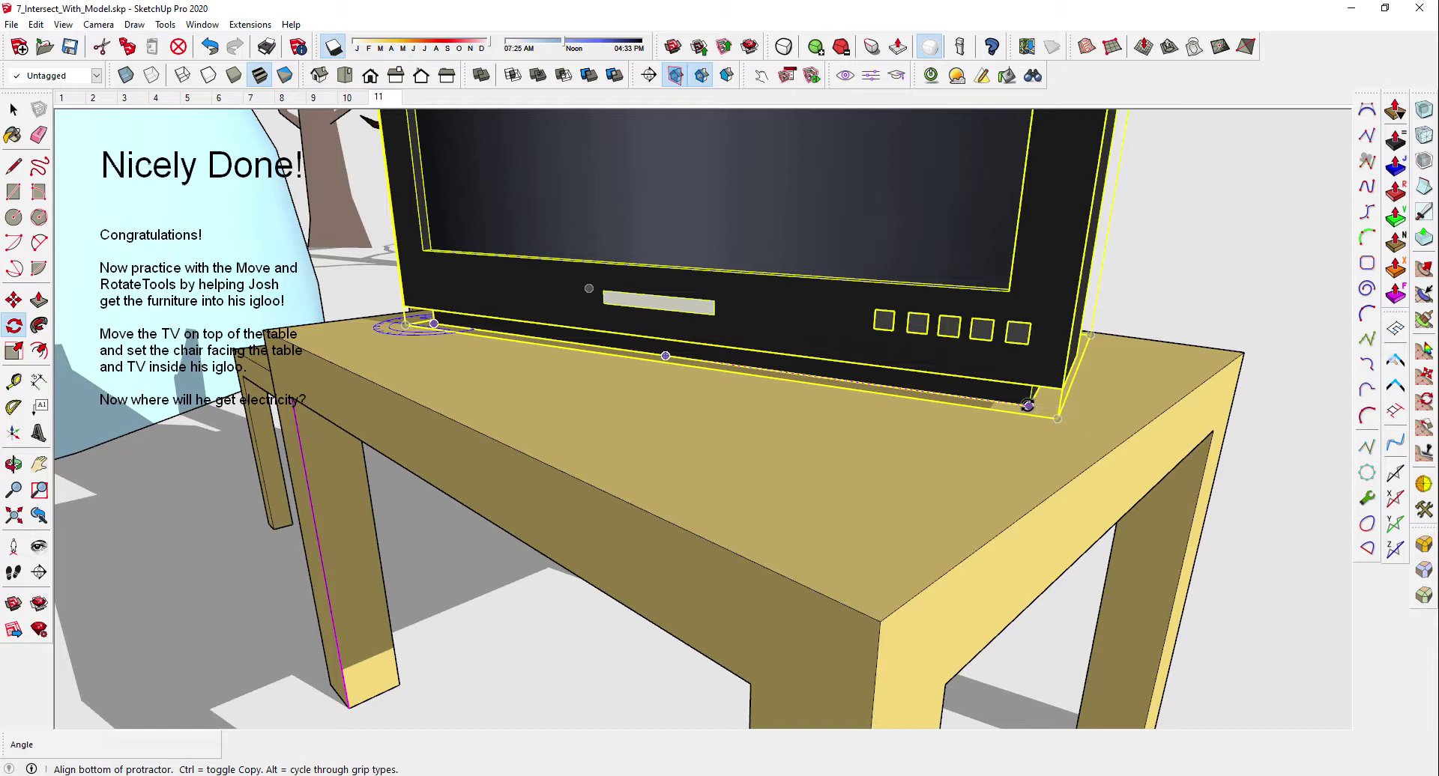
# Step: Align the protractor with the TV's edge and turn it 15 degrees toward the chair
pyautogui.click(1029, 405)
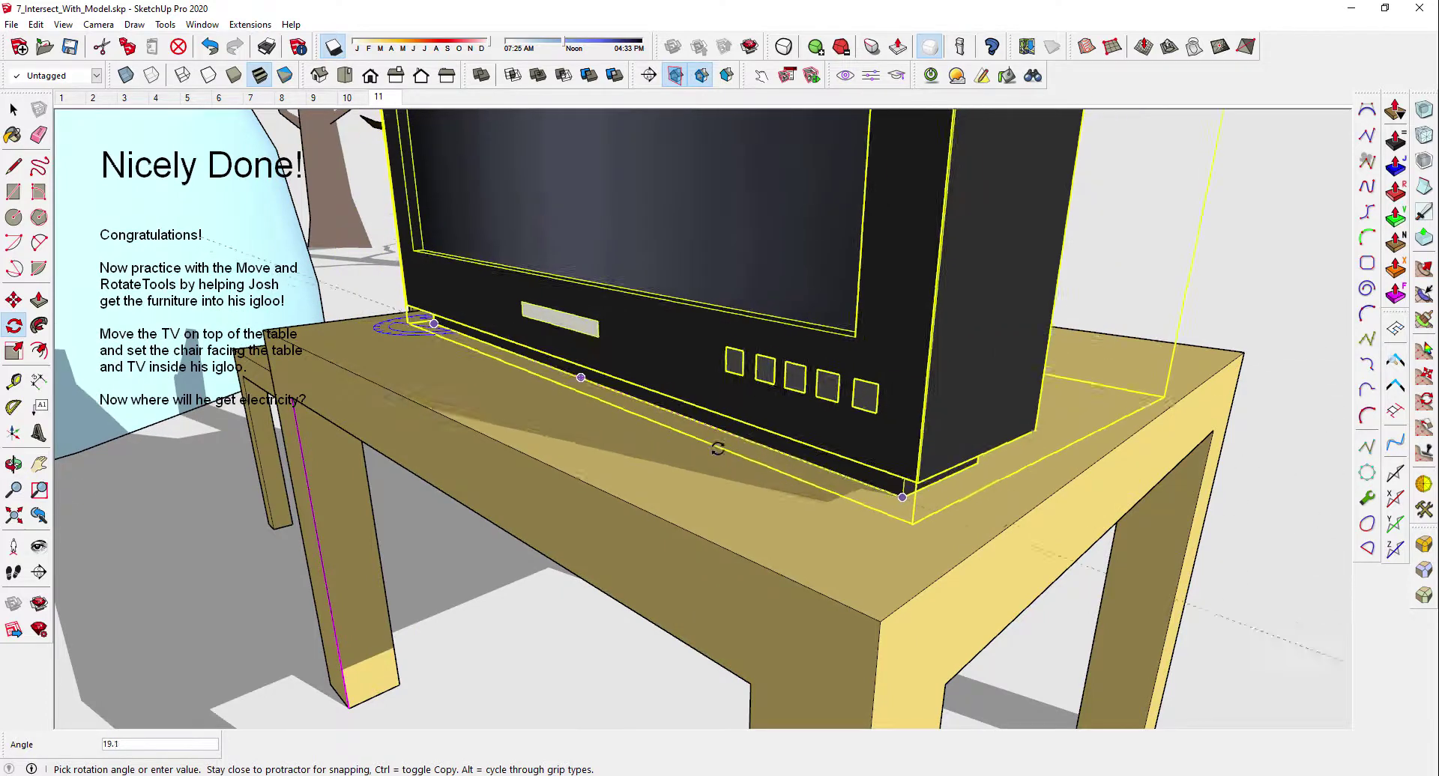
pyautogui.moveTo(870, 433); pyautogui.dragTo(783, 461, button='middle')
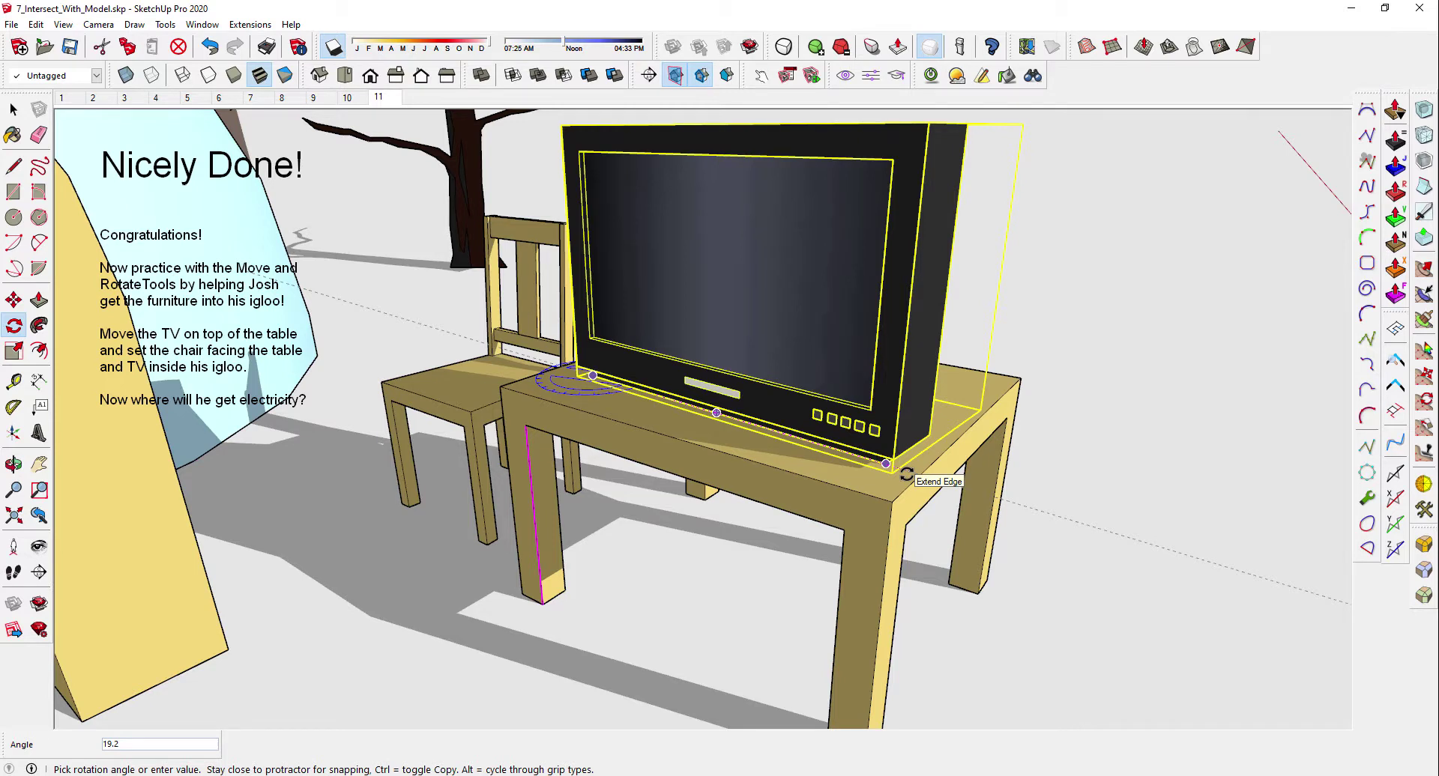
pyautogui.scroll(-2, 906, 475)
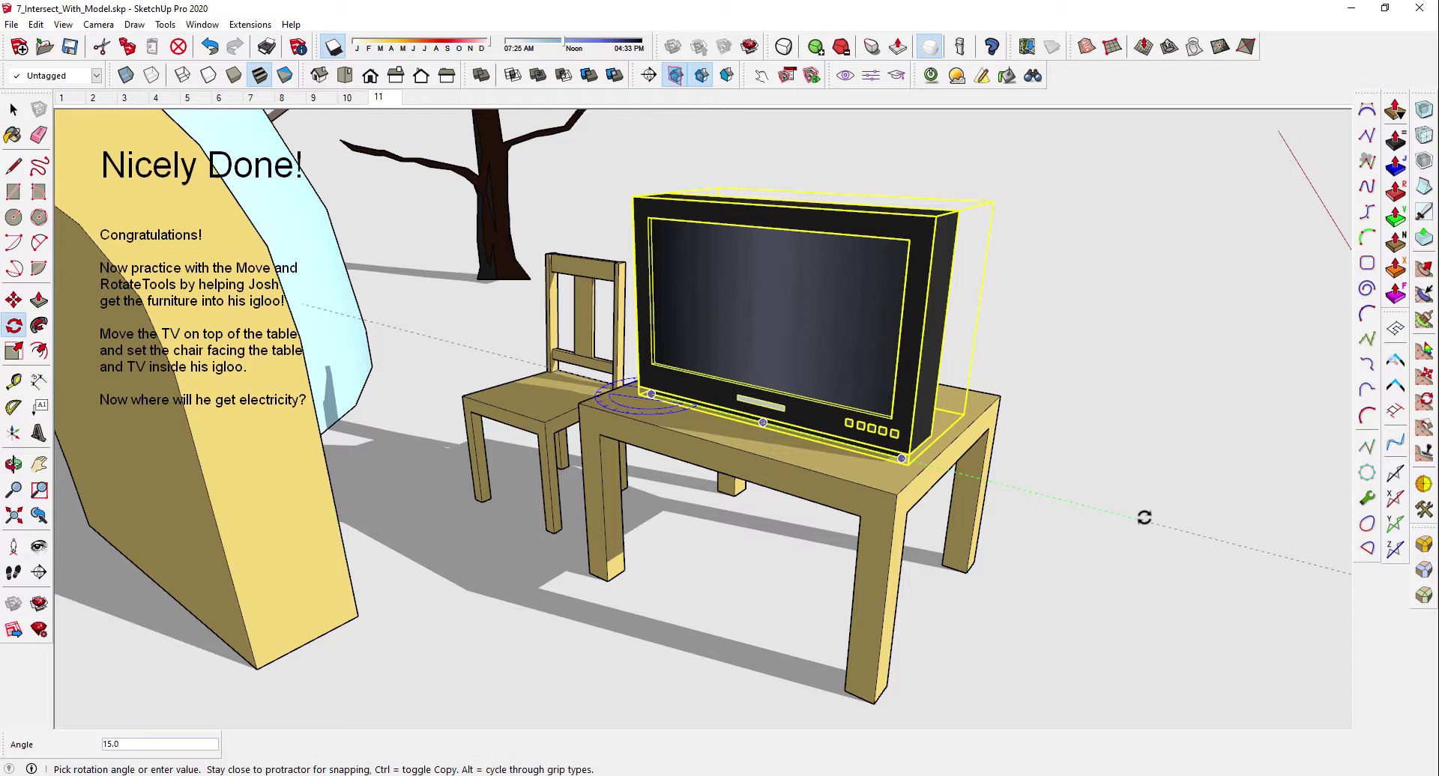
pyautogui.click(1144, 517)
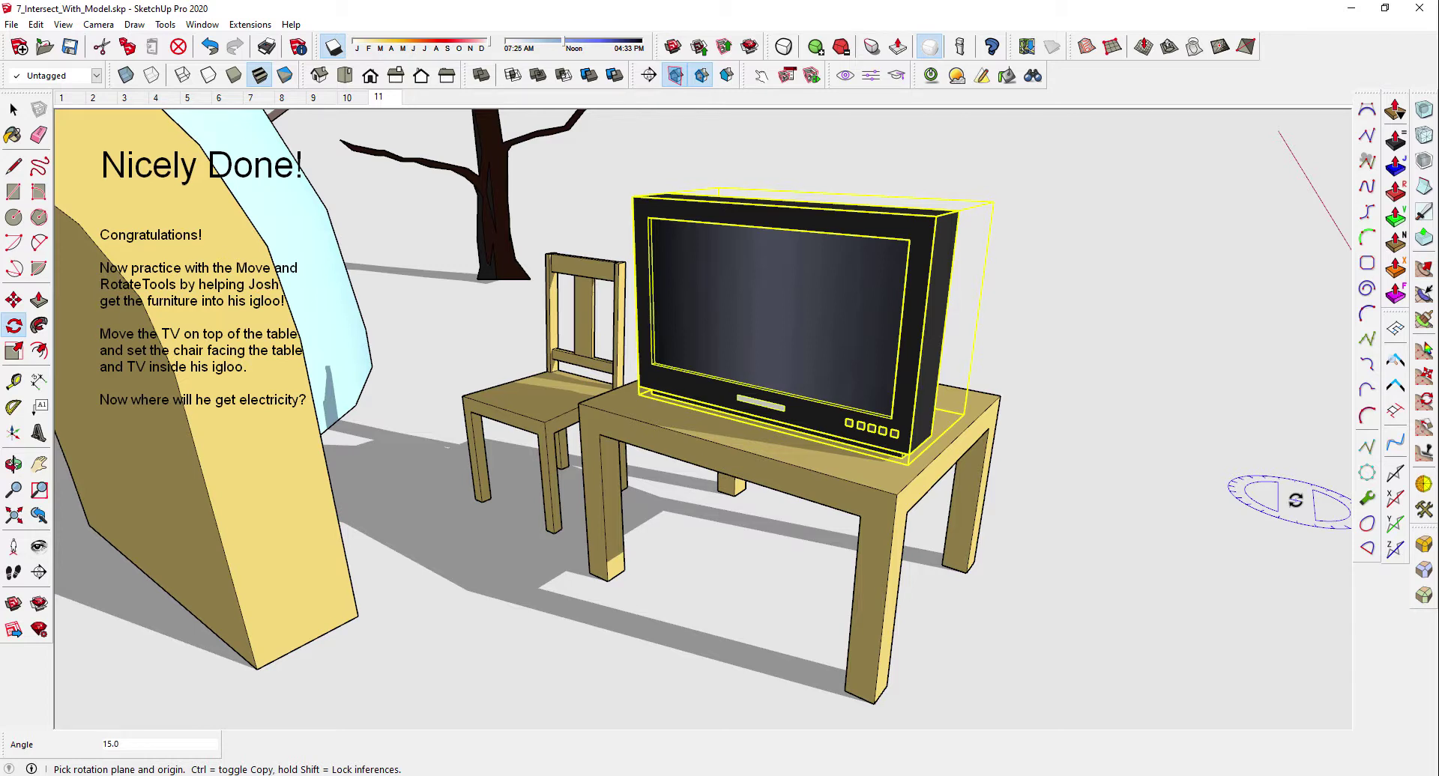
pyautogui.moveTo(1178, 549); pyautogui.dragTo(950, 604, button='middle')
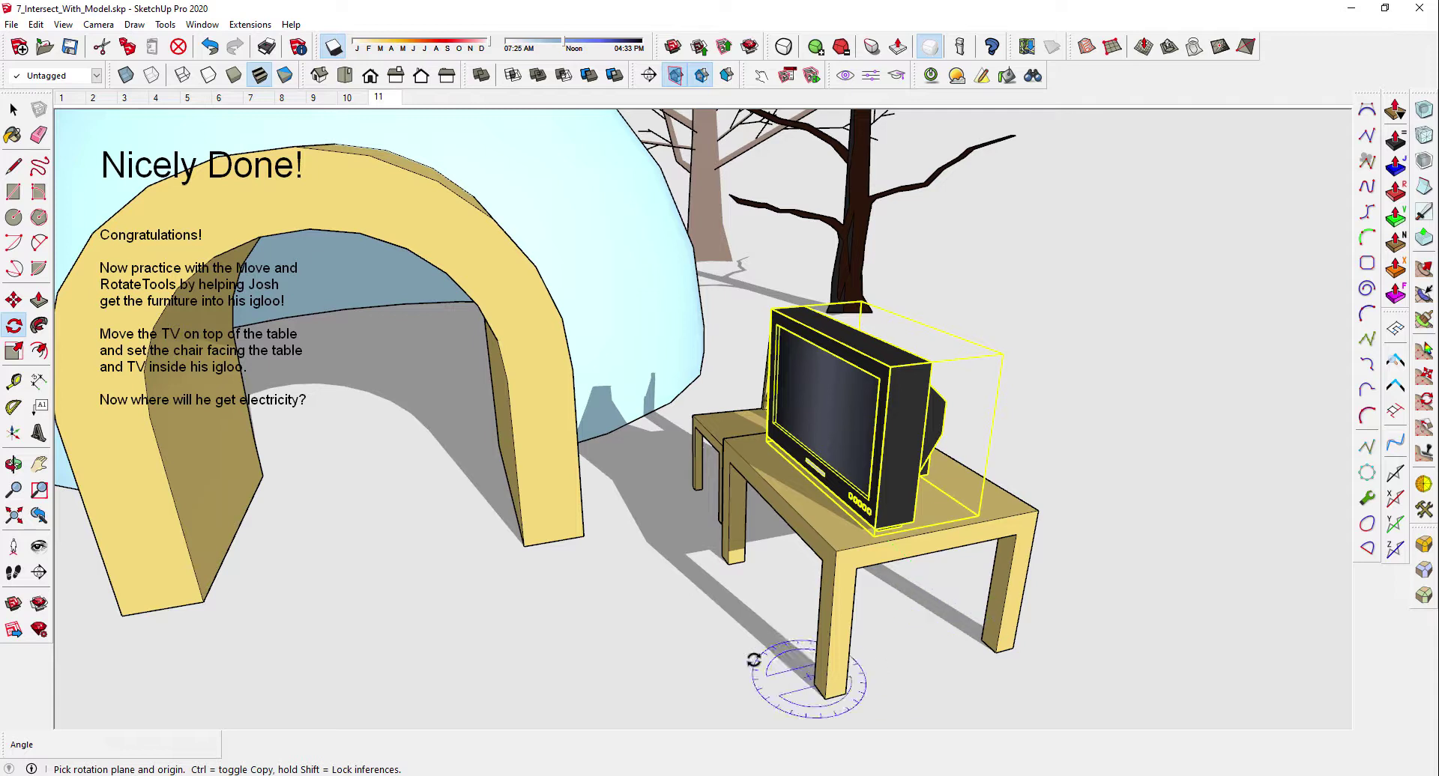
pyautogui.moveTo(777, 668); pyautogui.dragTo(972, 645, button='middle')
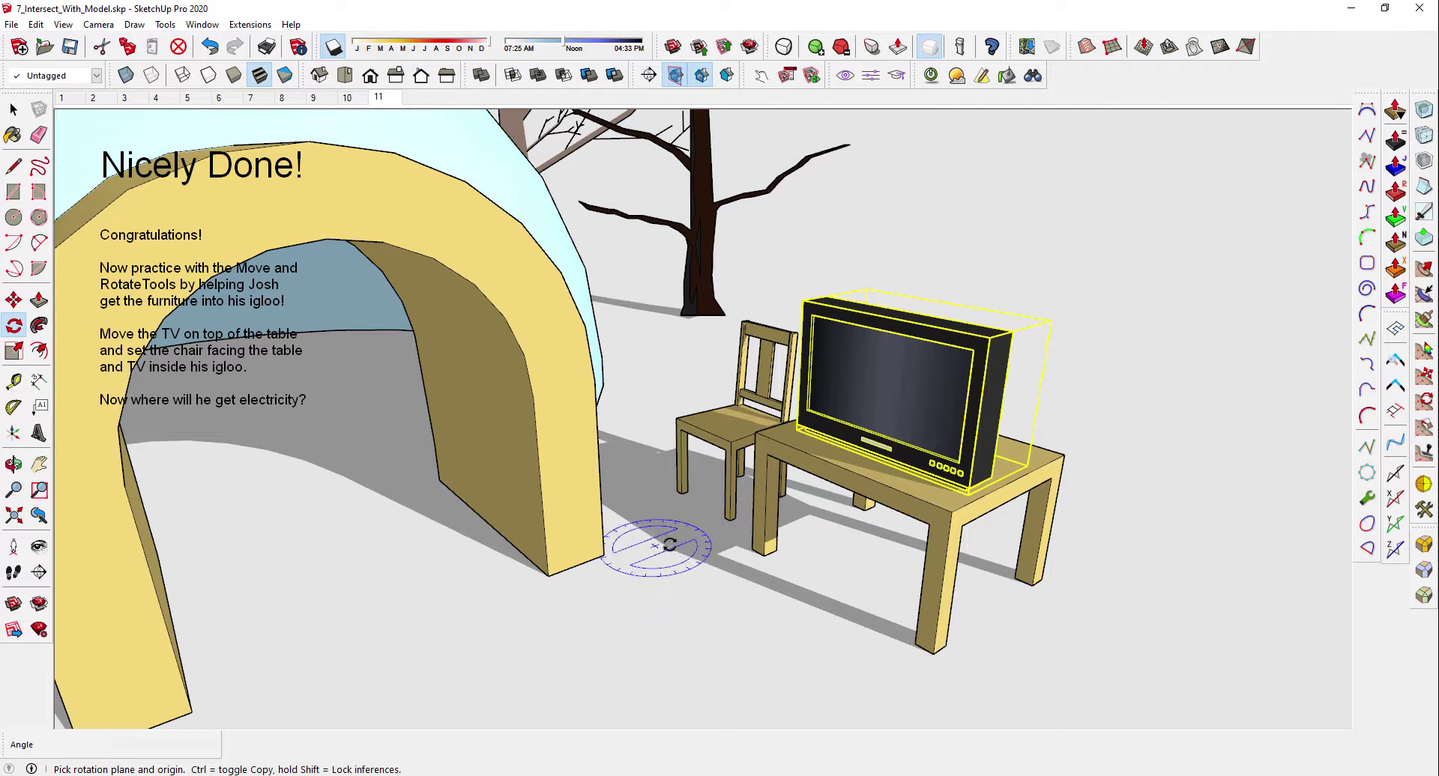
# Step: Select the chair and move it out from behind the table to stand beside it
pyautogui.press('space')
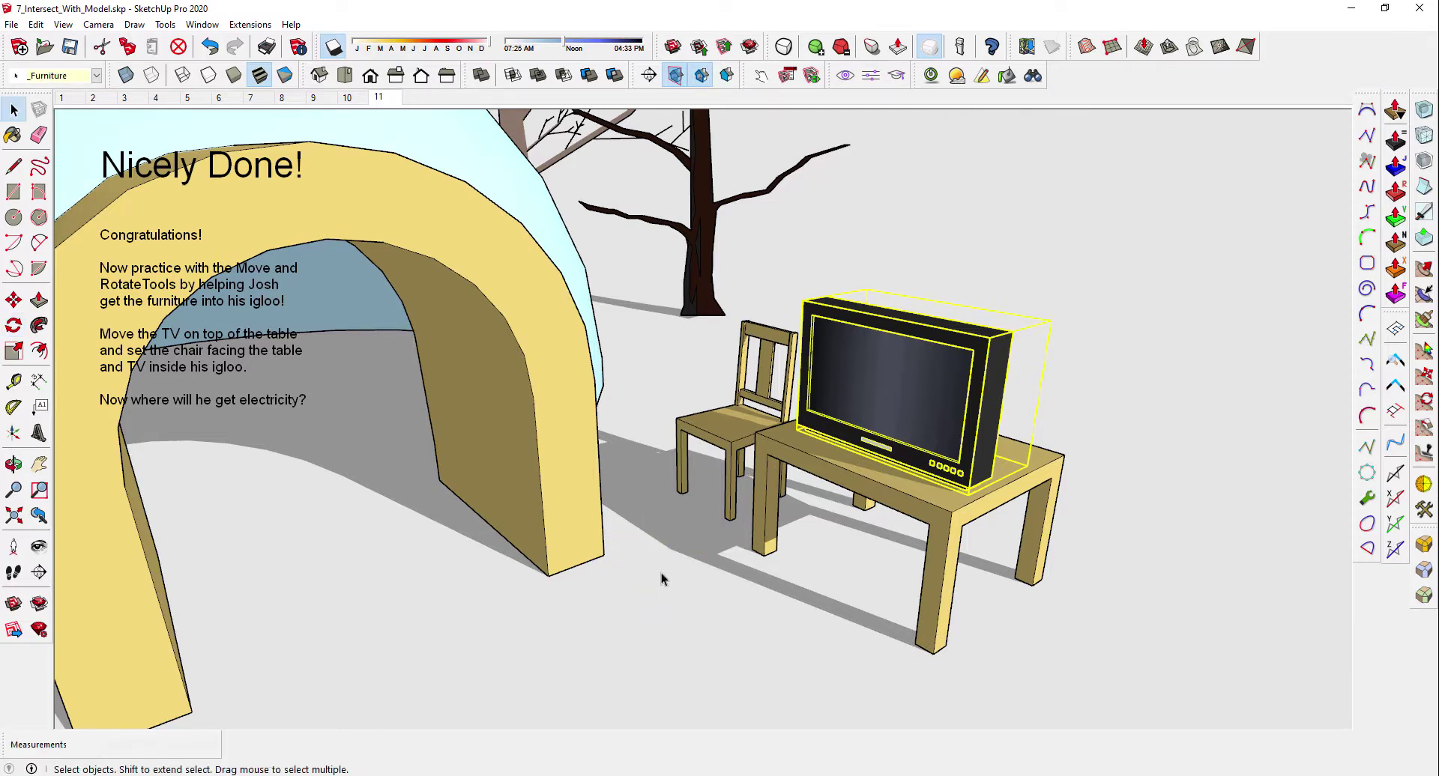
pyautogui.click(724, 439)
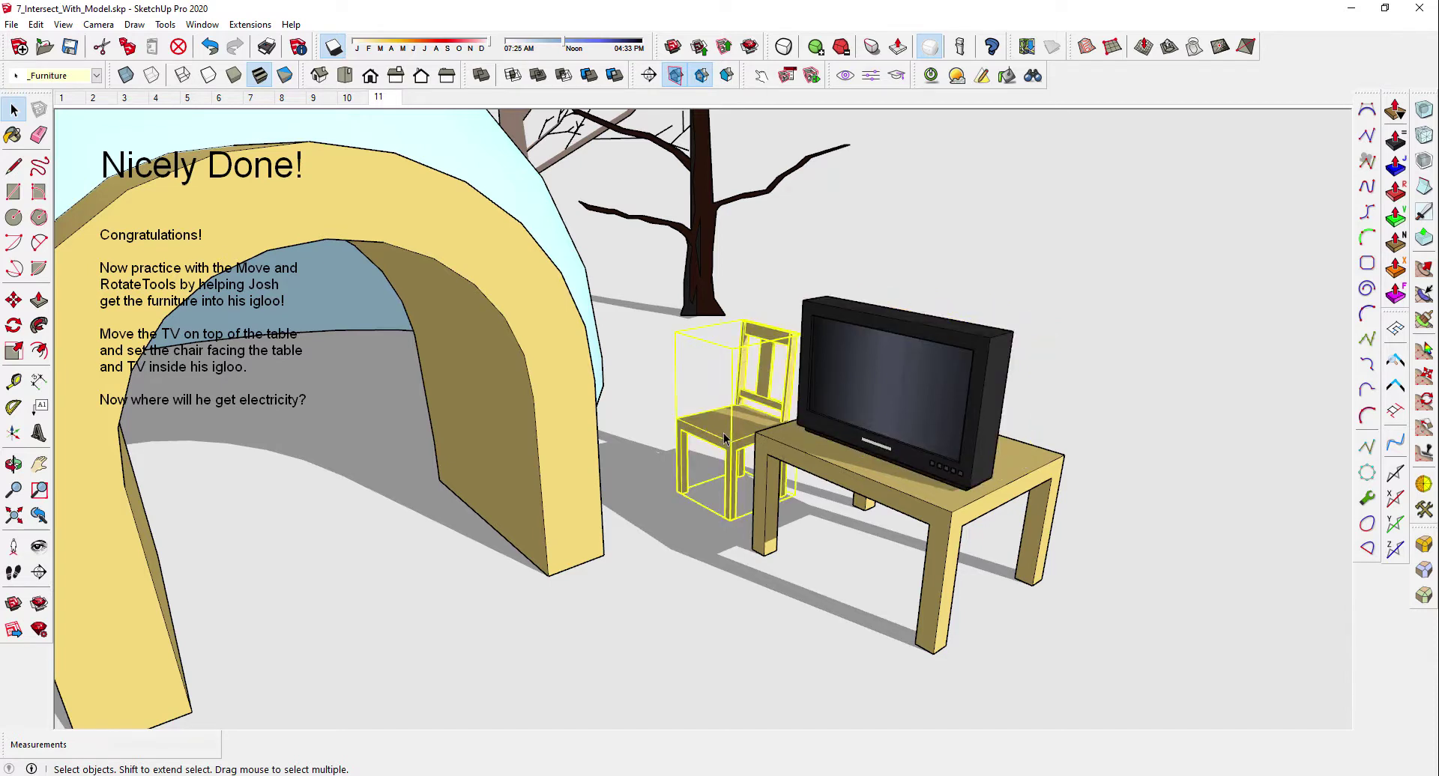
pyautogui.press('m')
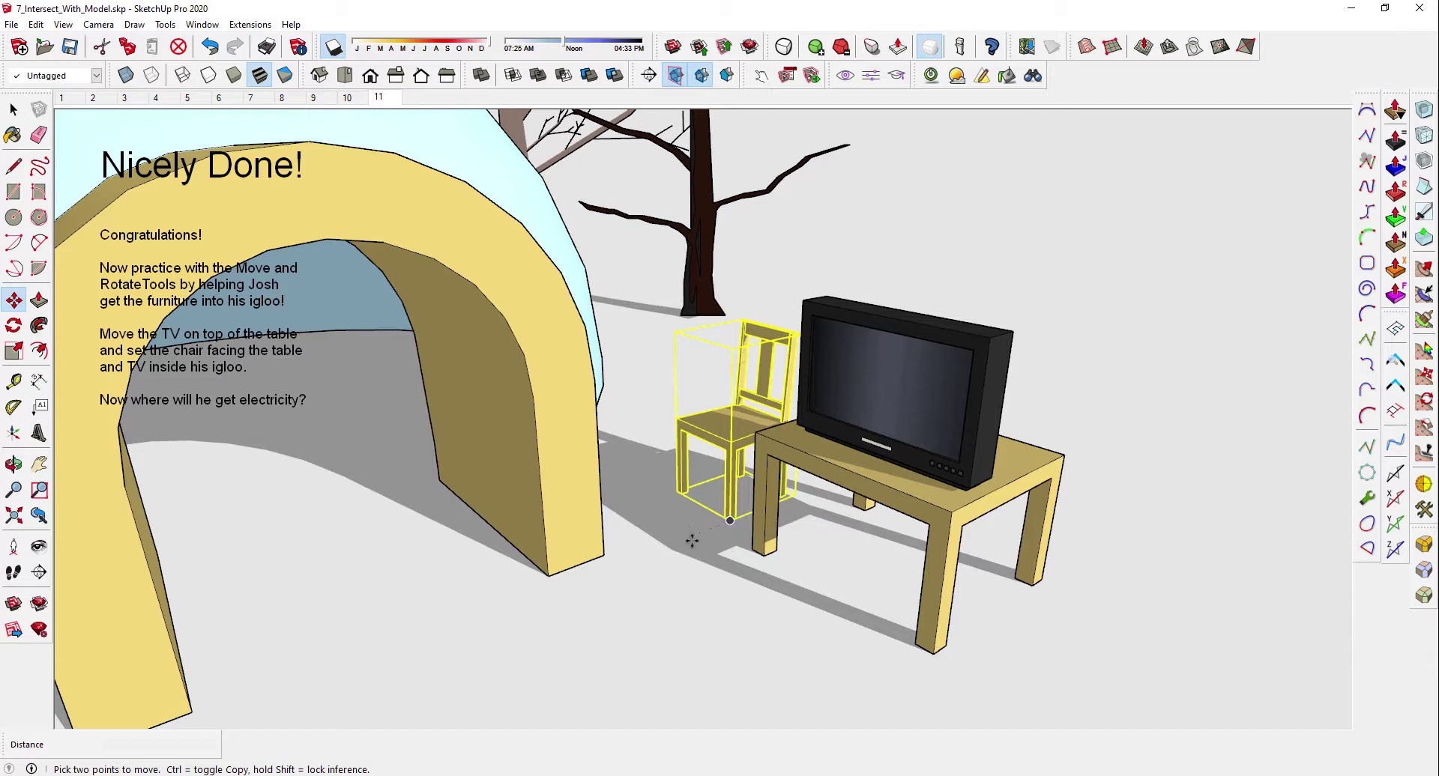
pyautogui.click(695, 574)
pyautogui.scroll(-3, 691, 585)
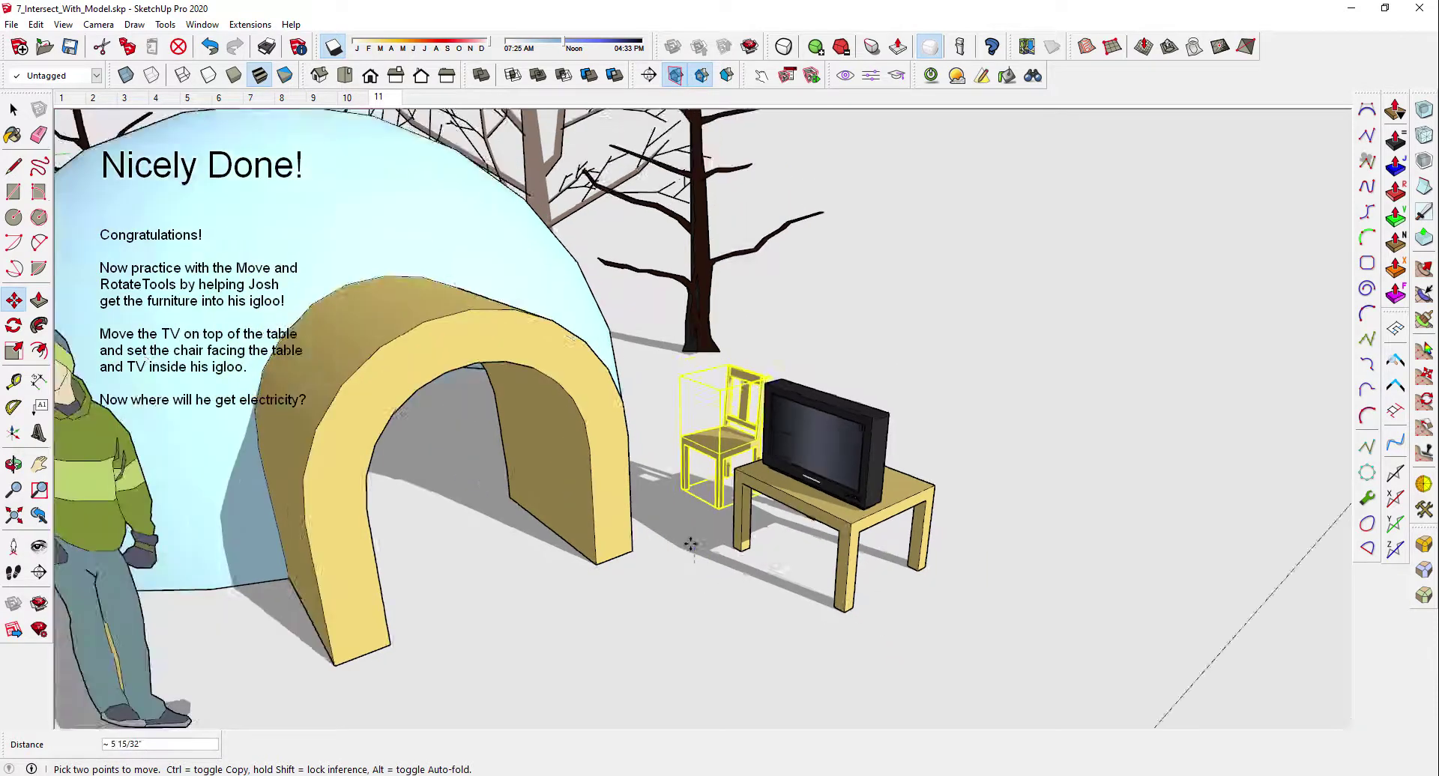
pyautogui.click(662, 712)
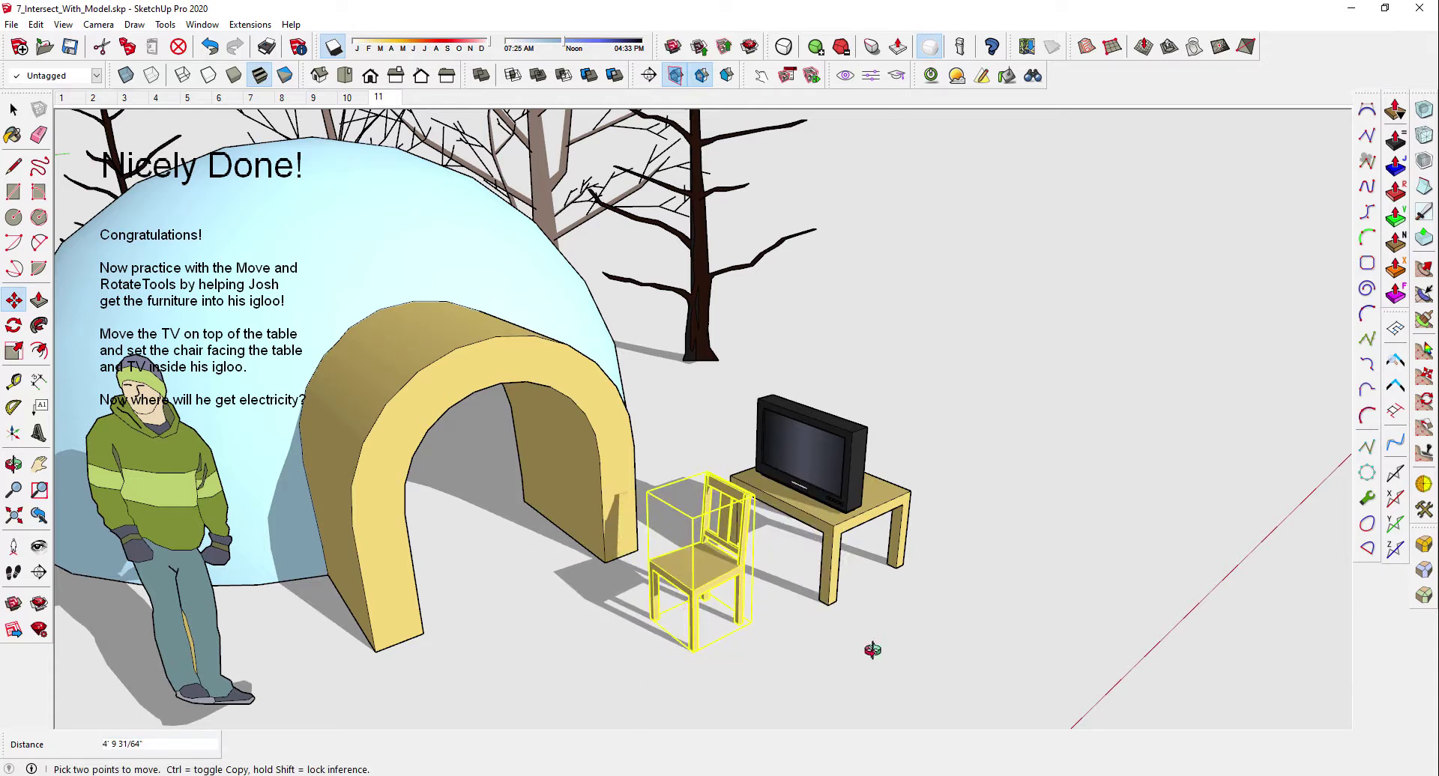
pyautogui.moveTo(870, 652); pyautogui.dragTo(695, 625, button='middle')
pyautogui.press('m')
pyautogui.moveTo(592, 636); pyautogui.dragTo(637, 520, button='middle')
pyautogui.scroll(3, 626, 502)
pyautogui.scroll(1, 626, 502)
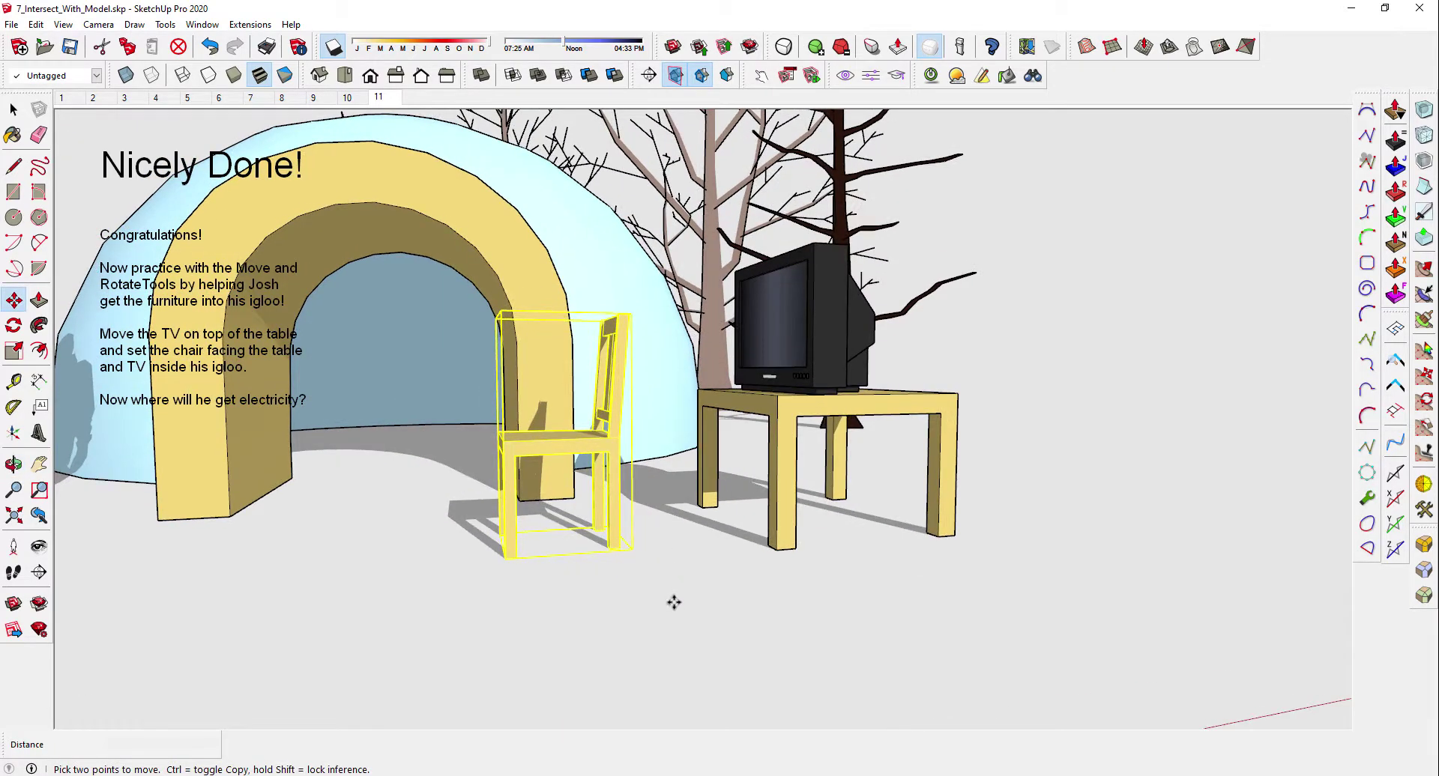
pyautogui.moveTo(674, 600); pyautogui.dragTo(766, 688, button='middle')
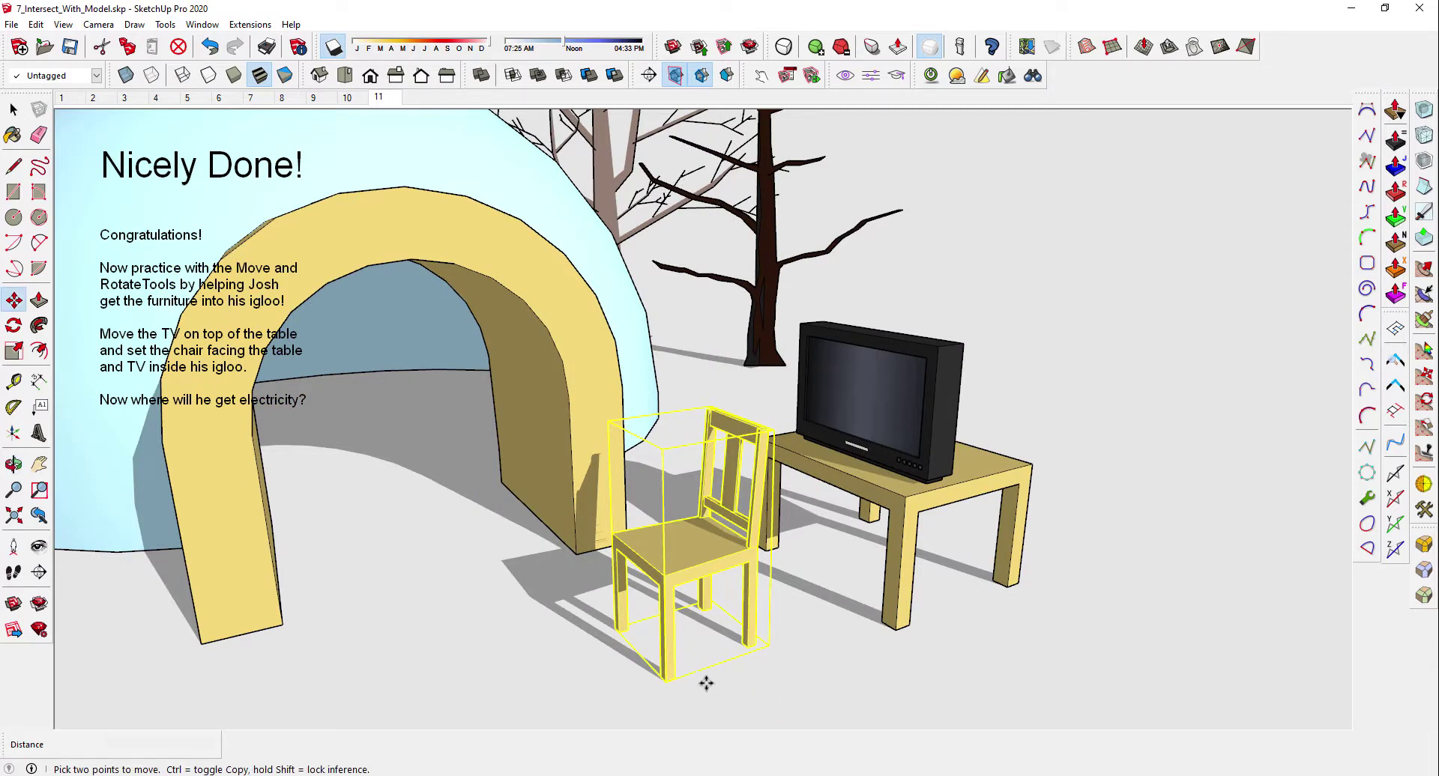
# Step: Rotate the chair 180° about its base so the seat faces the table and TV
pyautogui.press('q')
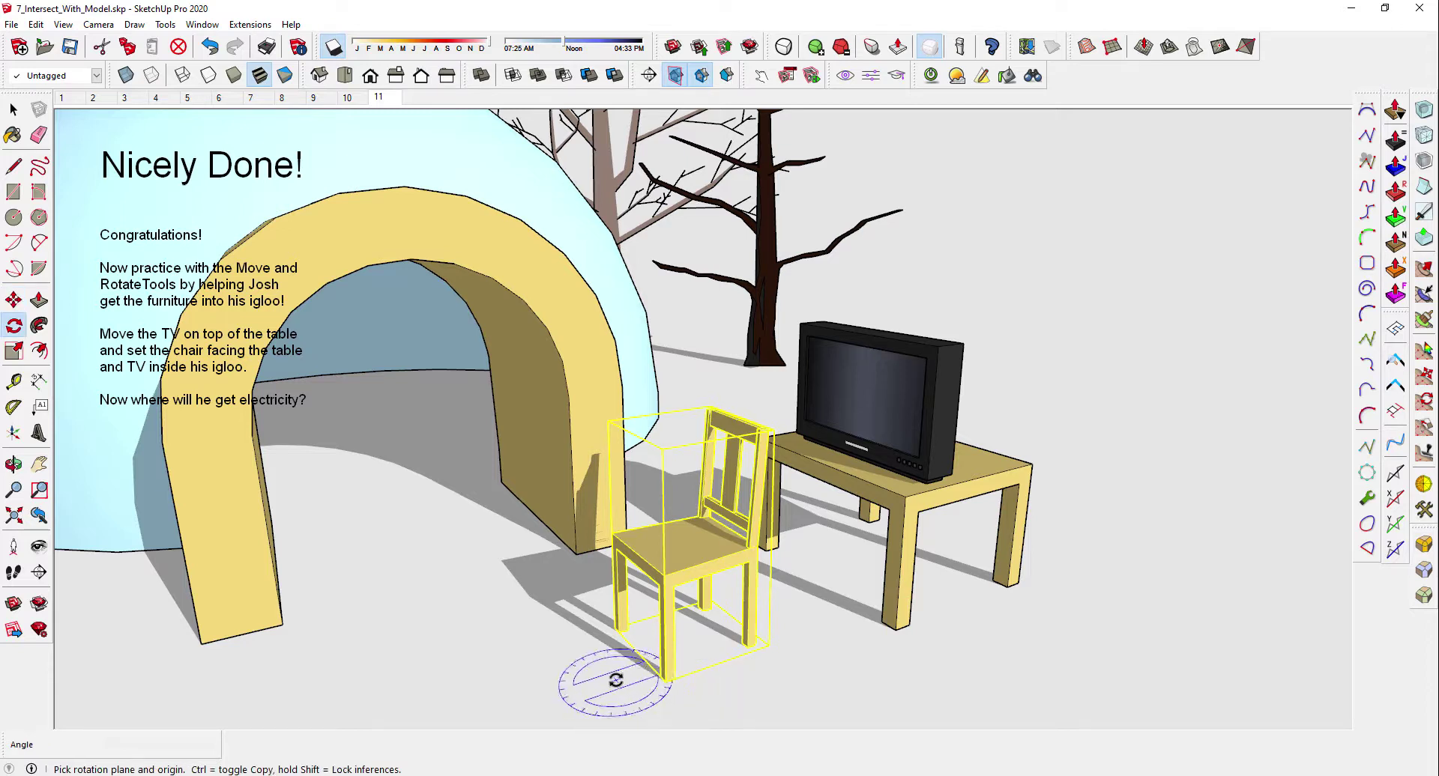
pyautogui.scroll(5, 608, 669)
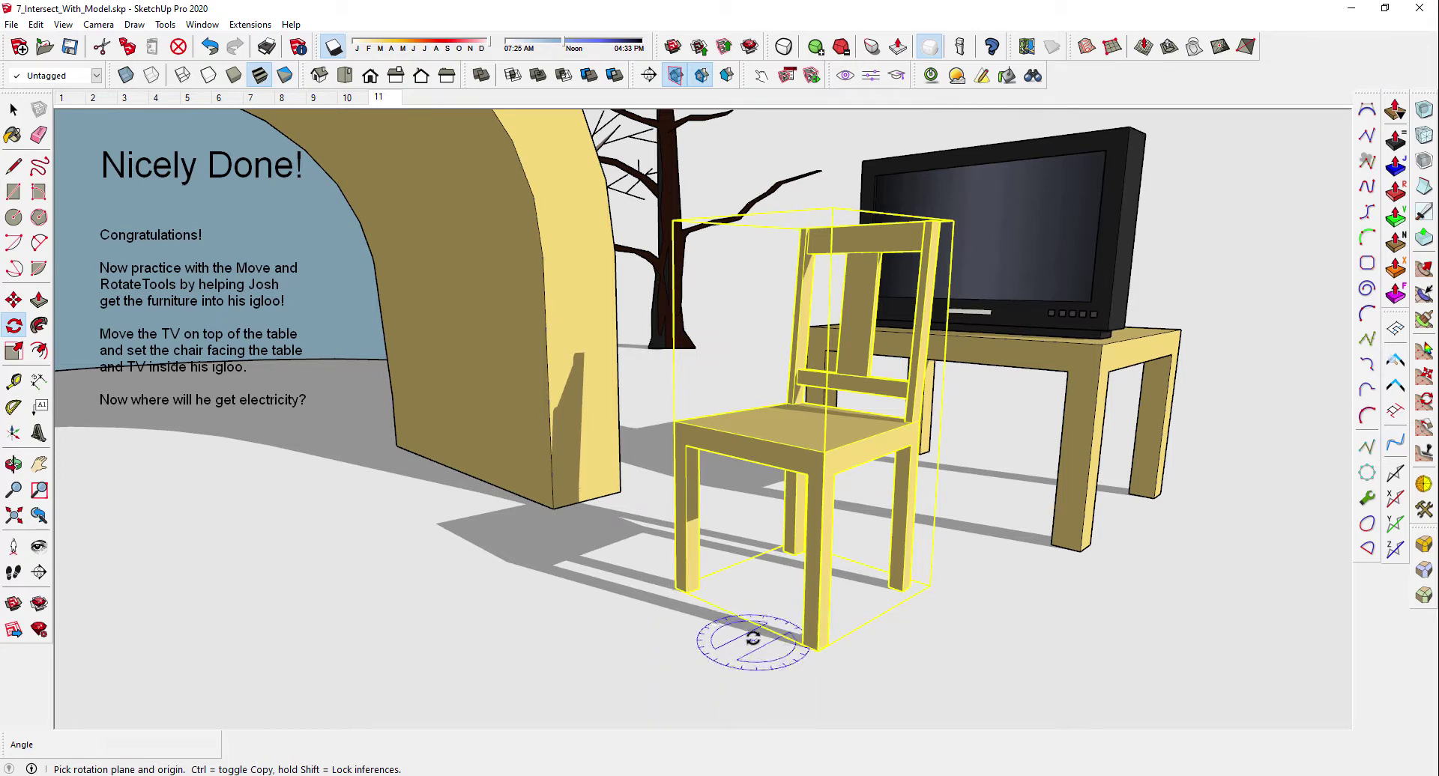
pyautogui.scroll(2, 749, 631)
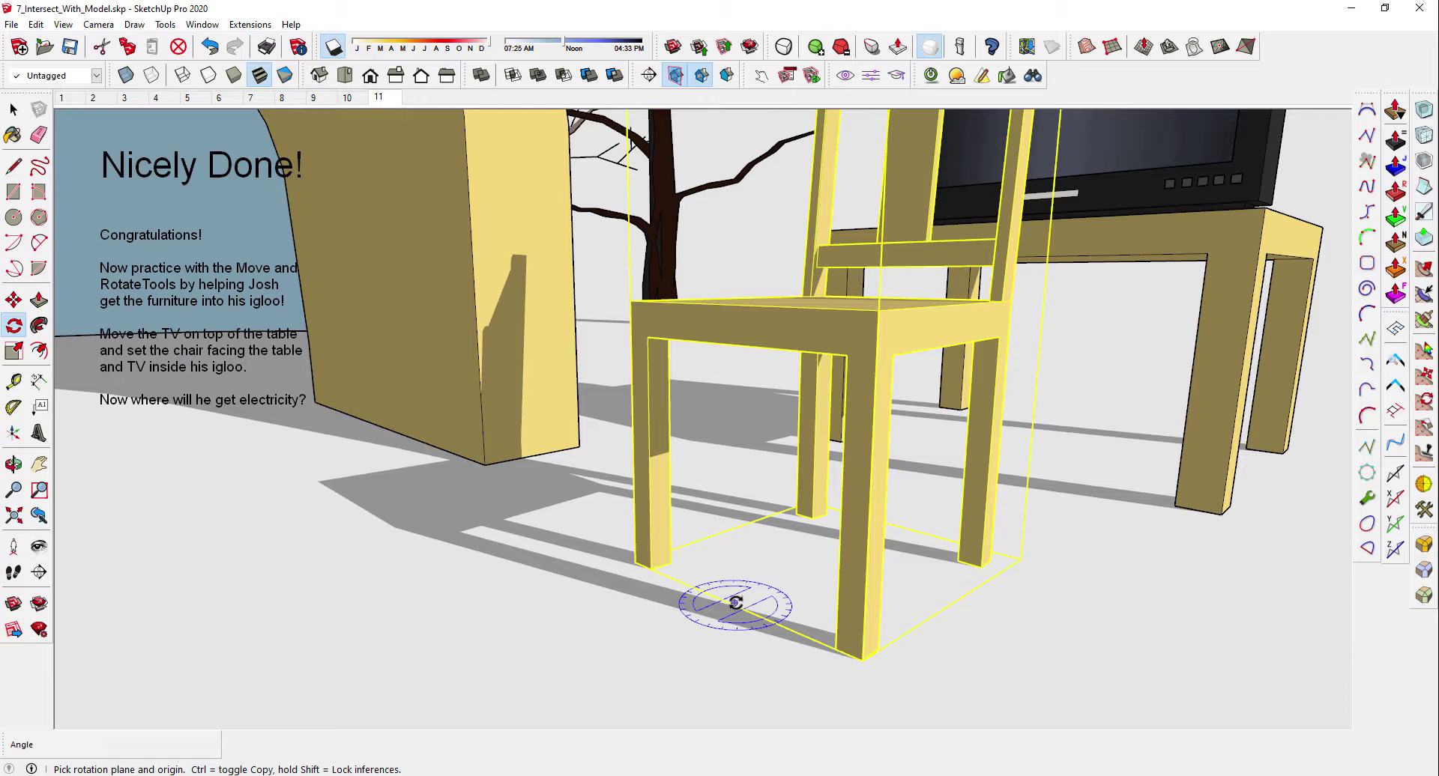
pyautogui.click(735, 602)
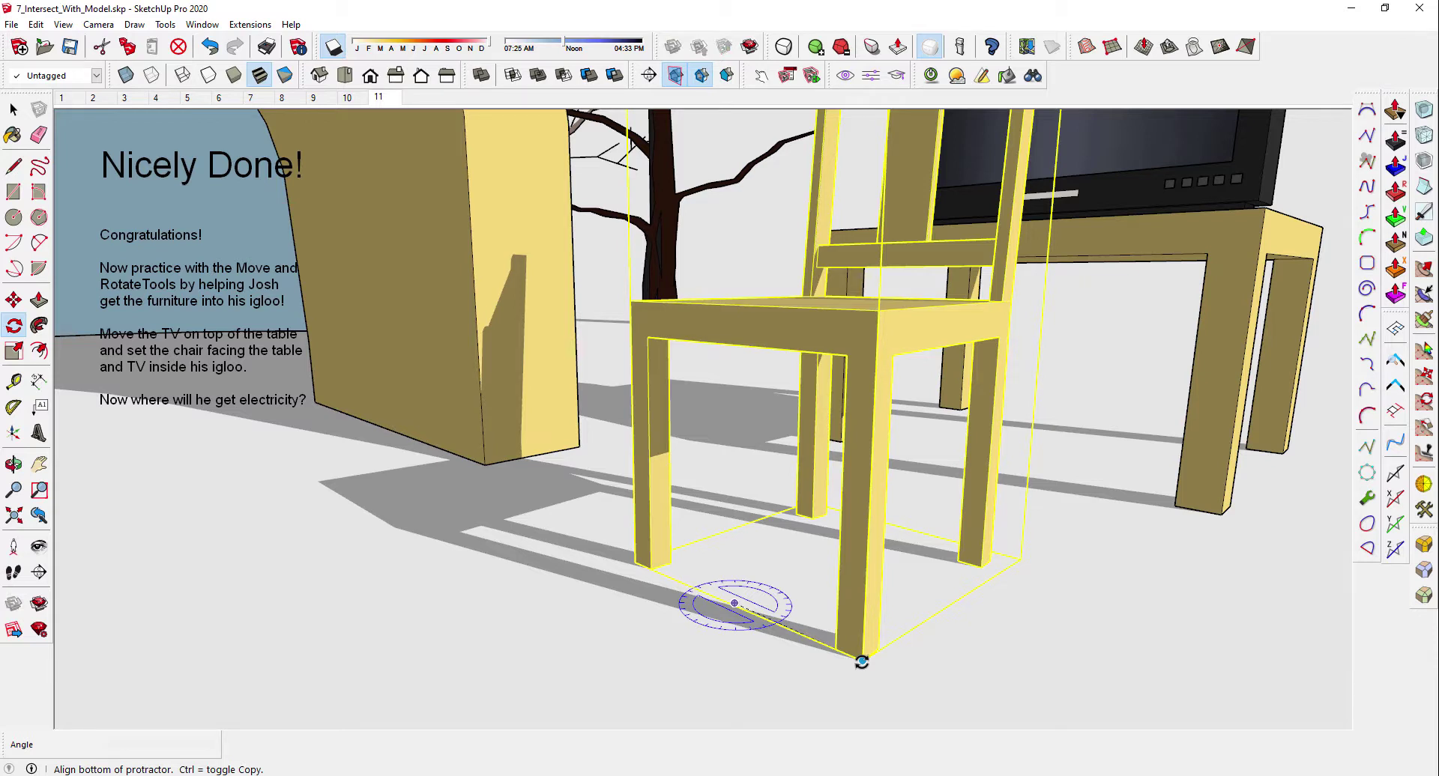
pyautogui.click(862, 662)
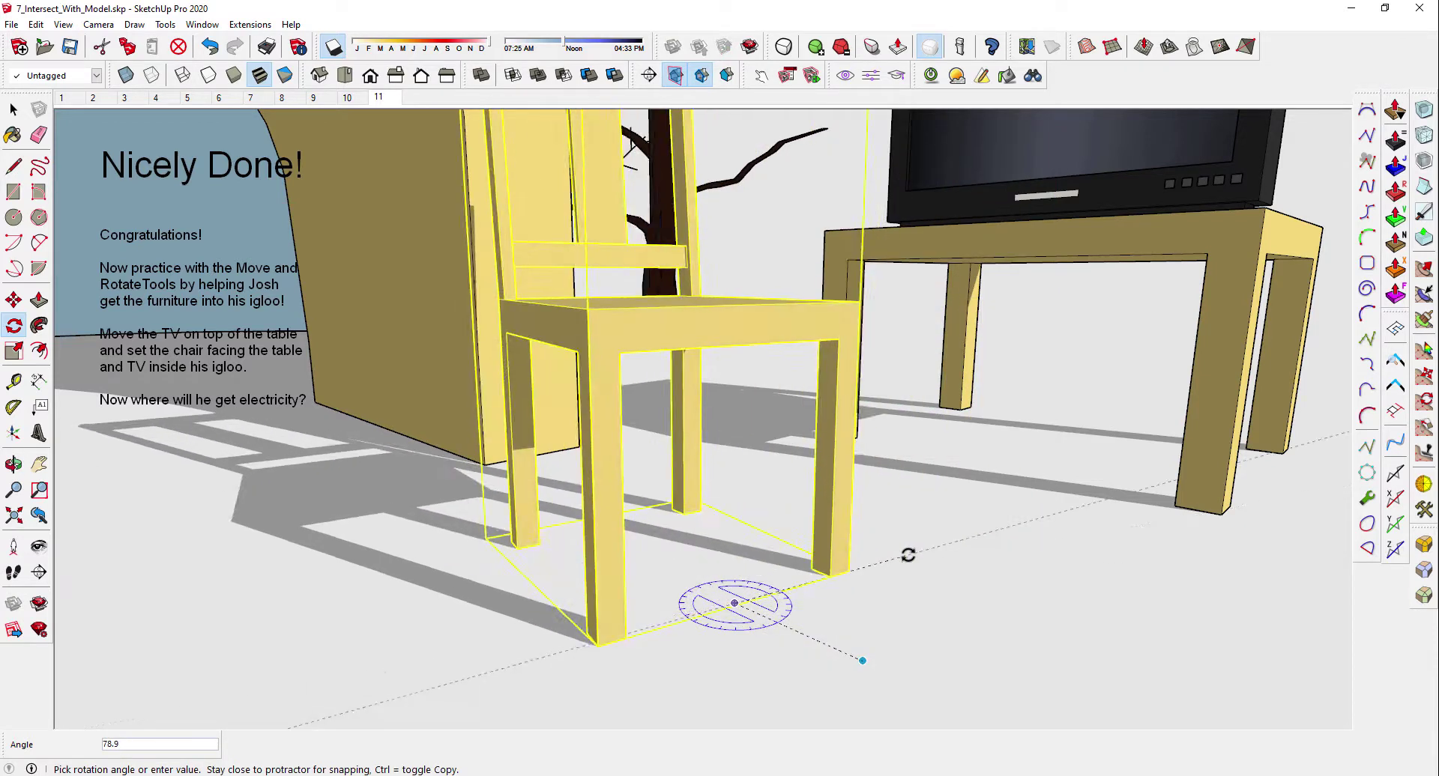
pyautogui.write('180')
pyautogui.press('Return')
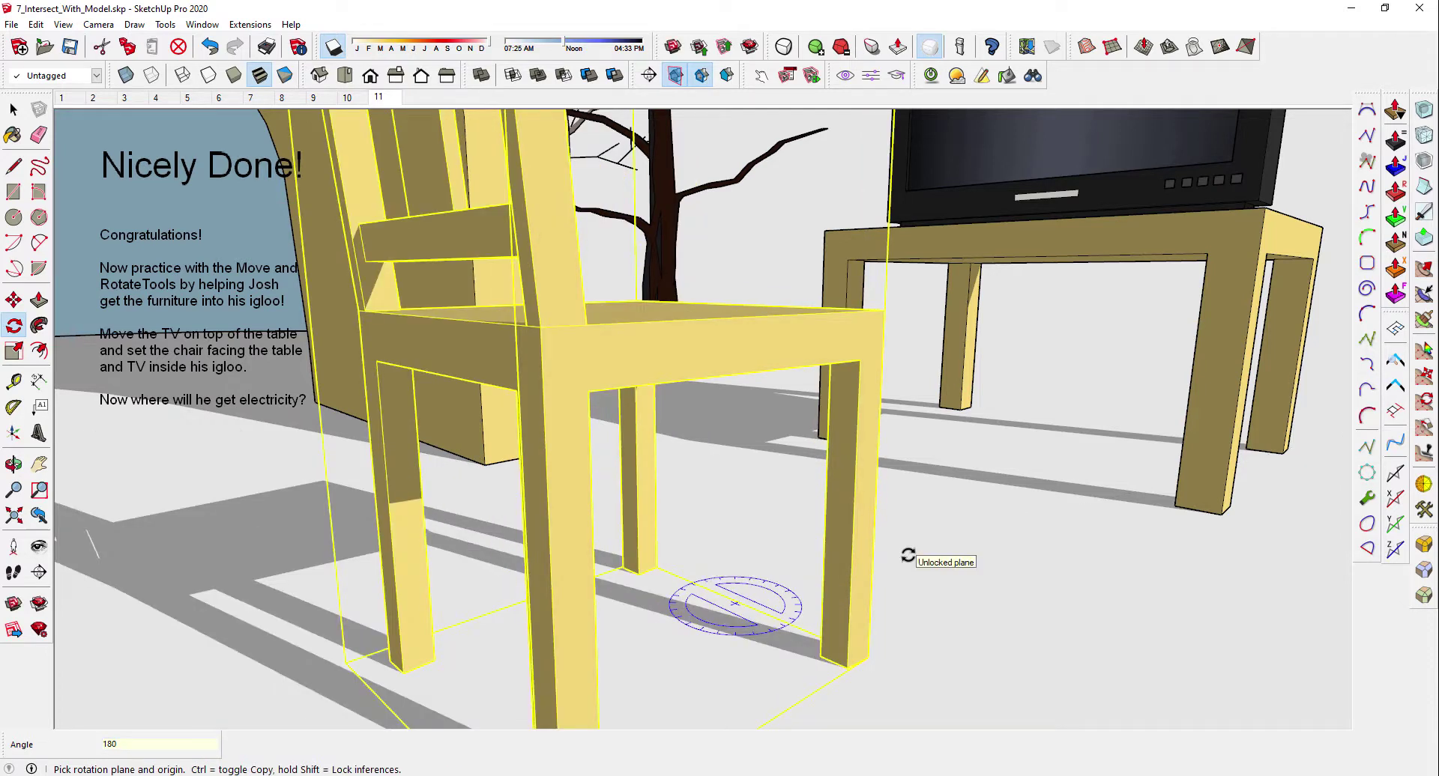
pyautogui.scroll(-10, 907, 555)
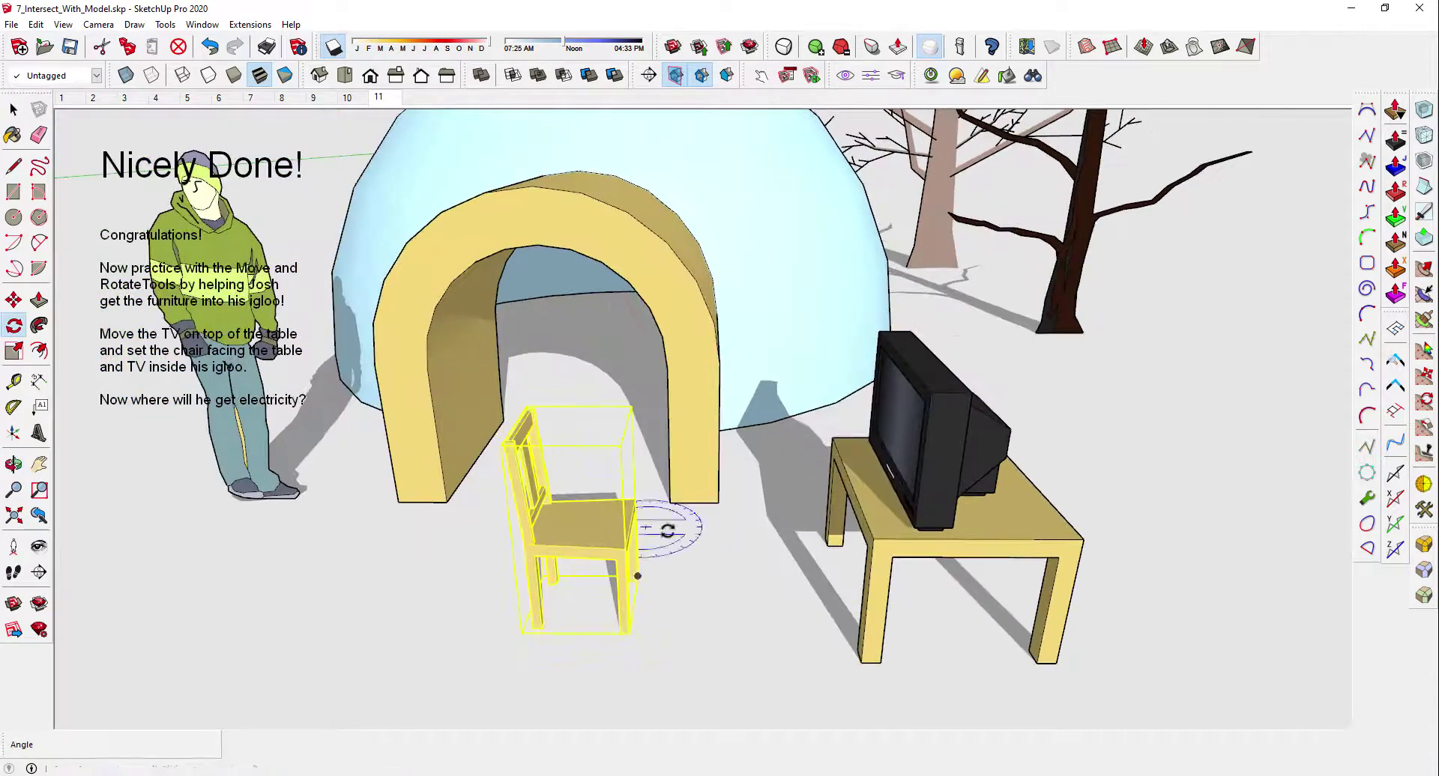
pyautogui.moveTo(1005, 578); pyautogui.dragTo(941, 619, button='middle')
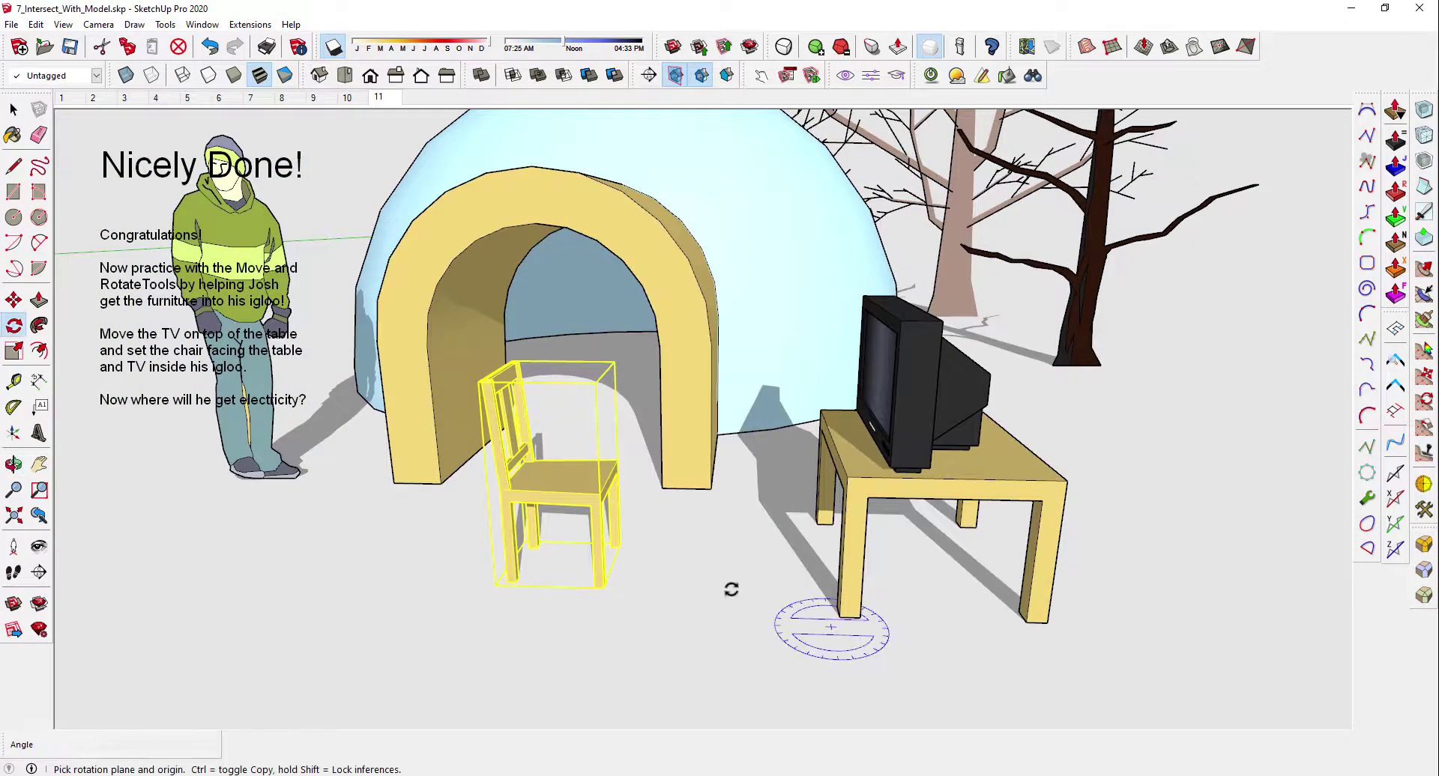
pyautogui.moveTo(824, 611); pyautogui.dragTo(825, 587, button='middle')
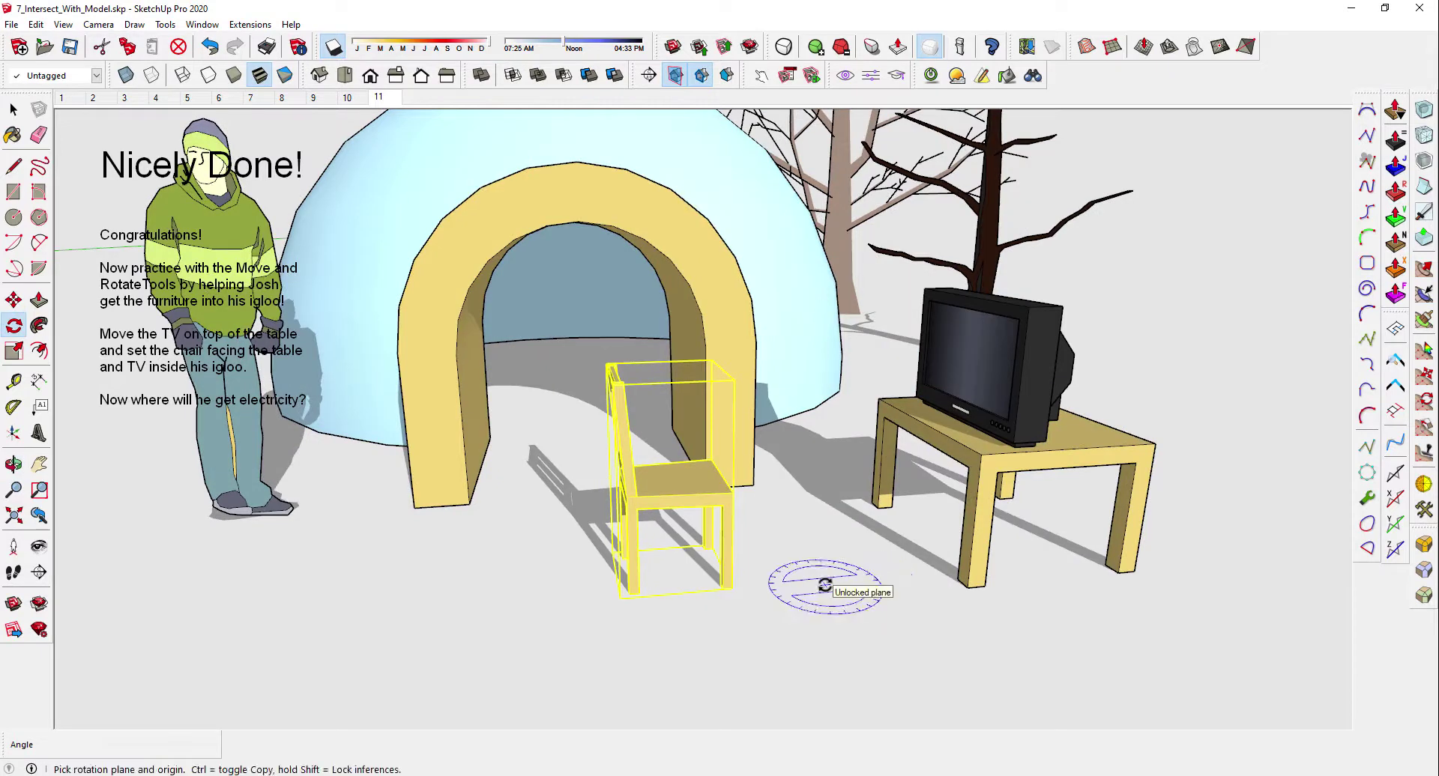
pyautogui.scroll(-5, 402, 578)
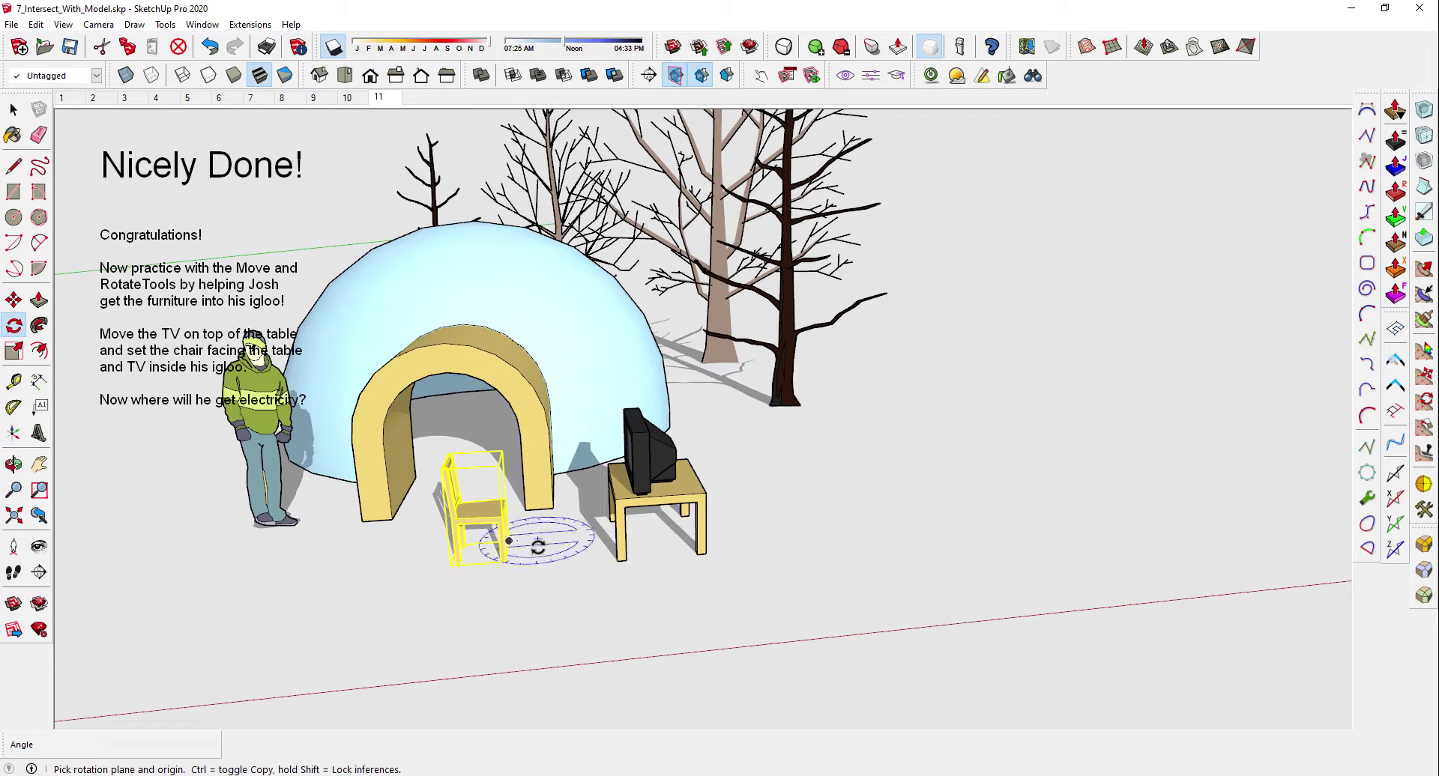
# Step: Select the chair, then add the table and the TV to the selection
pyautogui.moveTo(539, 613); pyautogui.dragTo(586, 571, button='middle')
pyautogui.press('space')
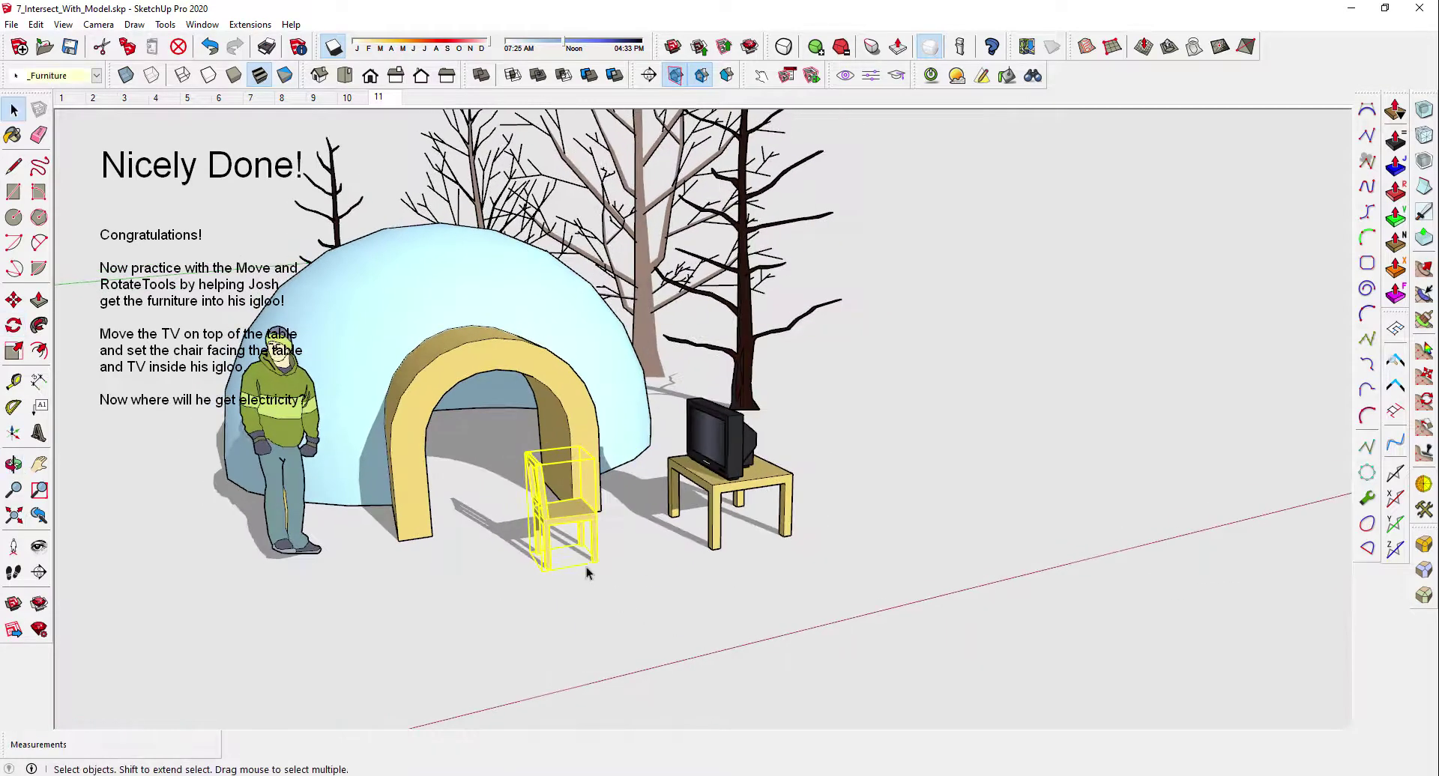
pyautogui.click(609, 574)
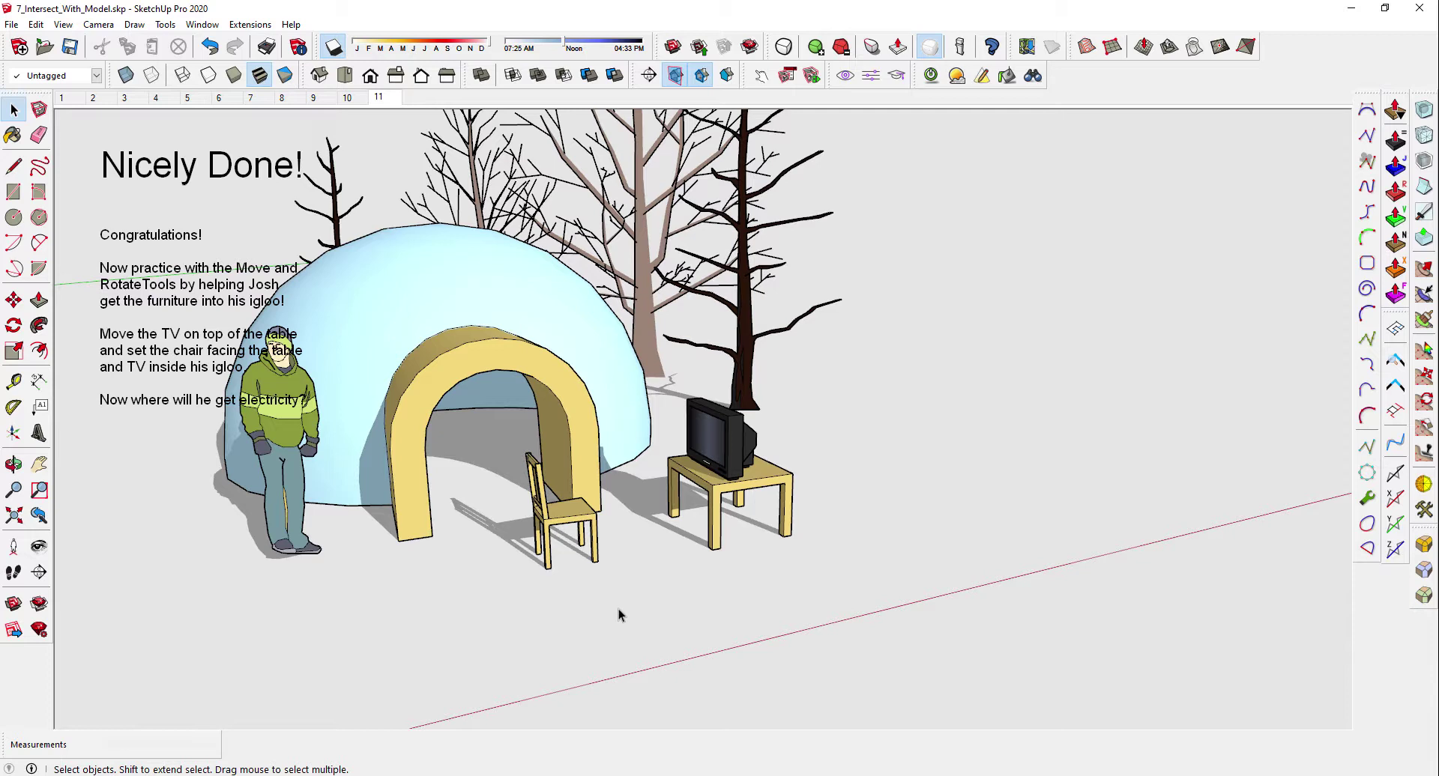
pyautogui.click(551, 522)
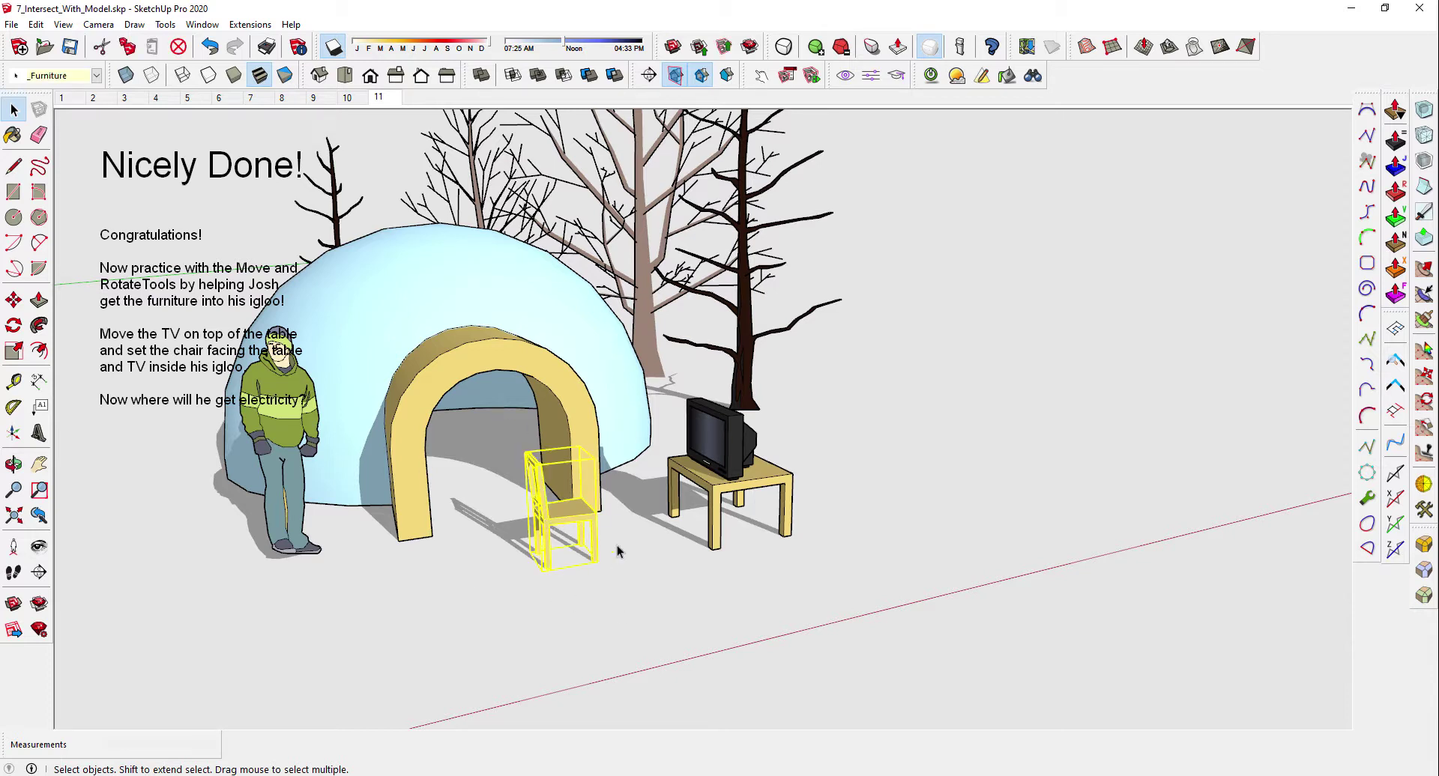
pyautogui.keyDown('shift'); pyautogui.click(714, 493); pyautogui.keyUp('shift')
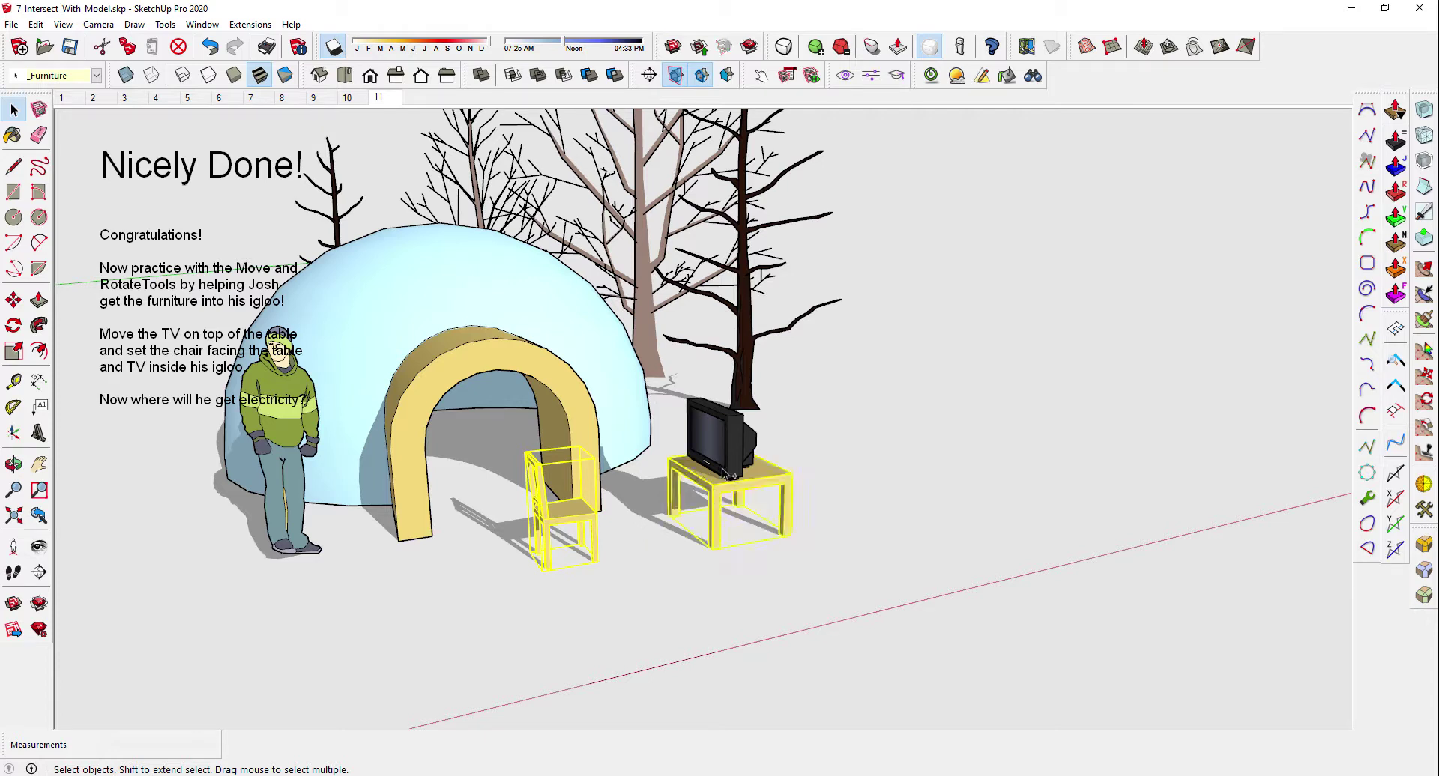
pyautogui.keyDown('shift'); pyautogui.click(725, 444); pyautogui.keyUp('shift')
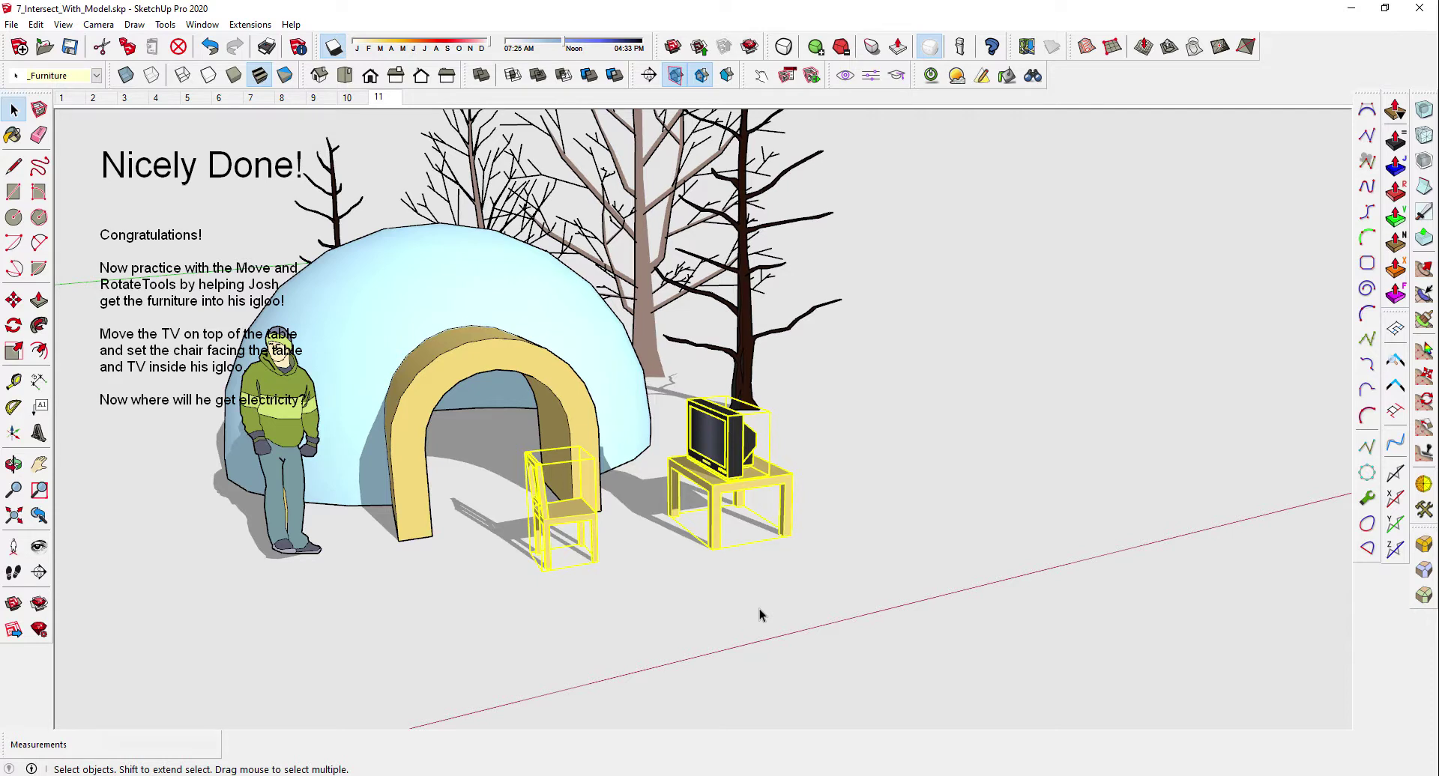
pyautogui.moveTo(758, 609); pyautogui.dragTo(642, 610, button='middle')
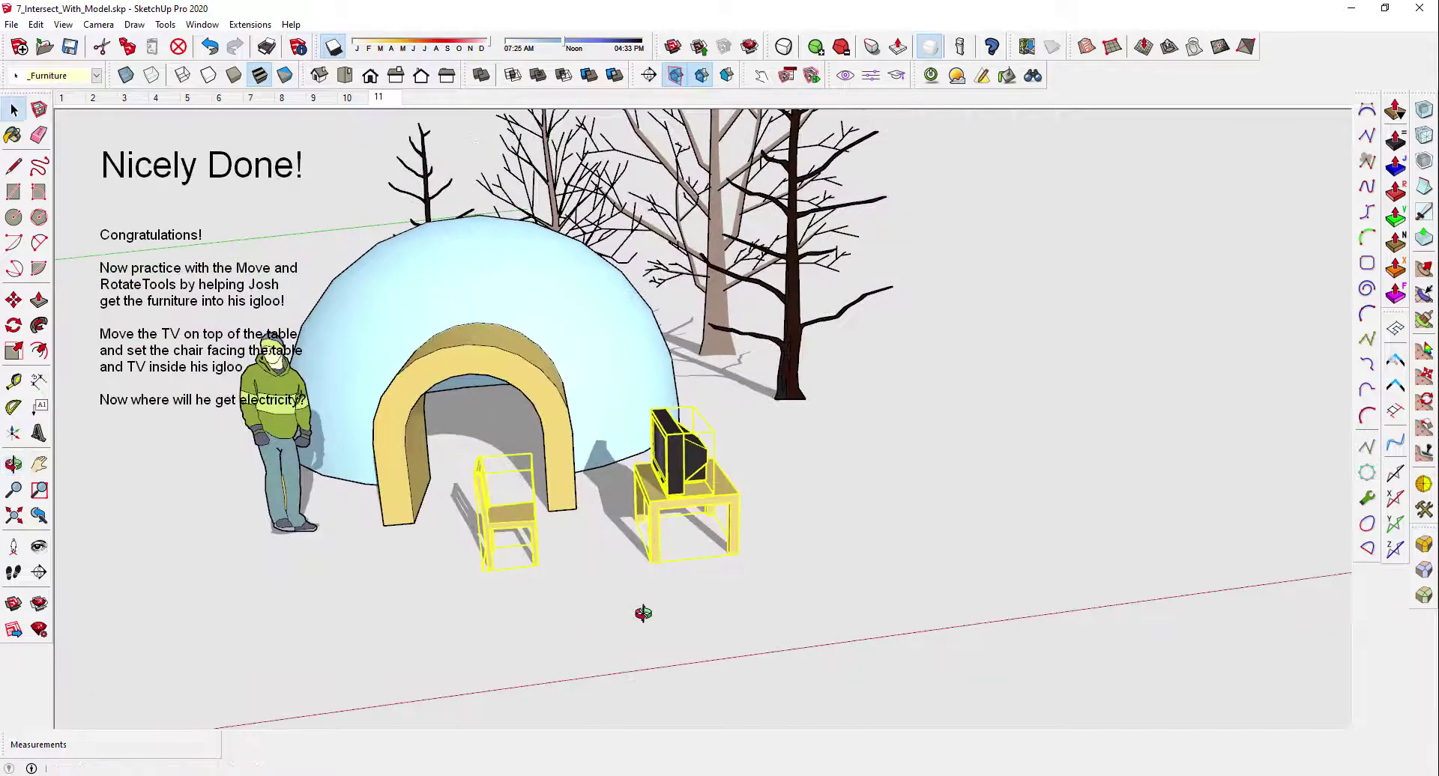
# Step: Move the selected chair, table and TV through the arched doorway into the igloo
pyautogui.press('m')
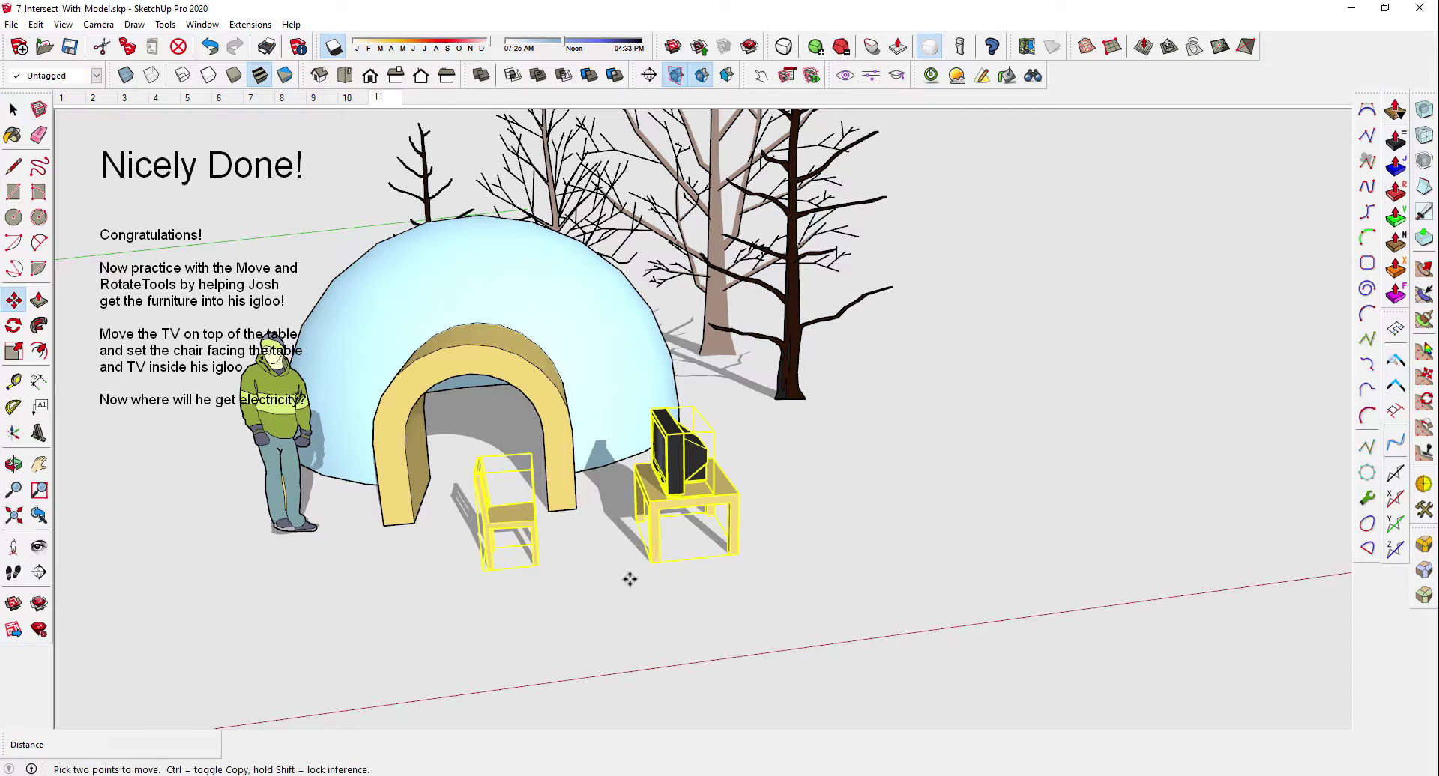
pyautogui.moveTo(549, 585); pyautogui.dragTo(617, 555, button='middle')
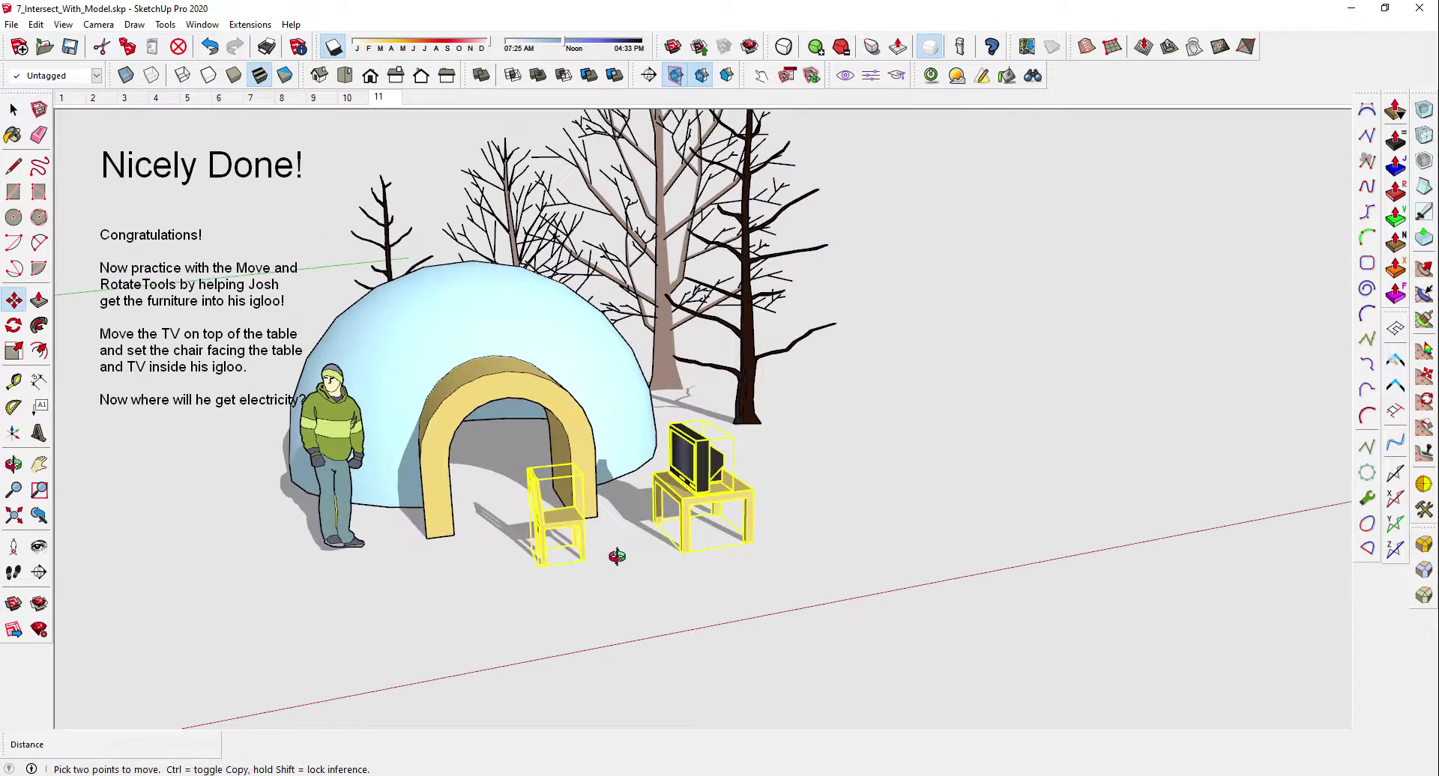
pyautogui.click(941, 671)
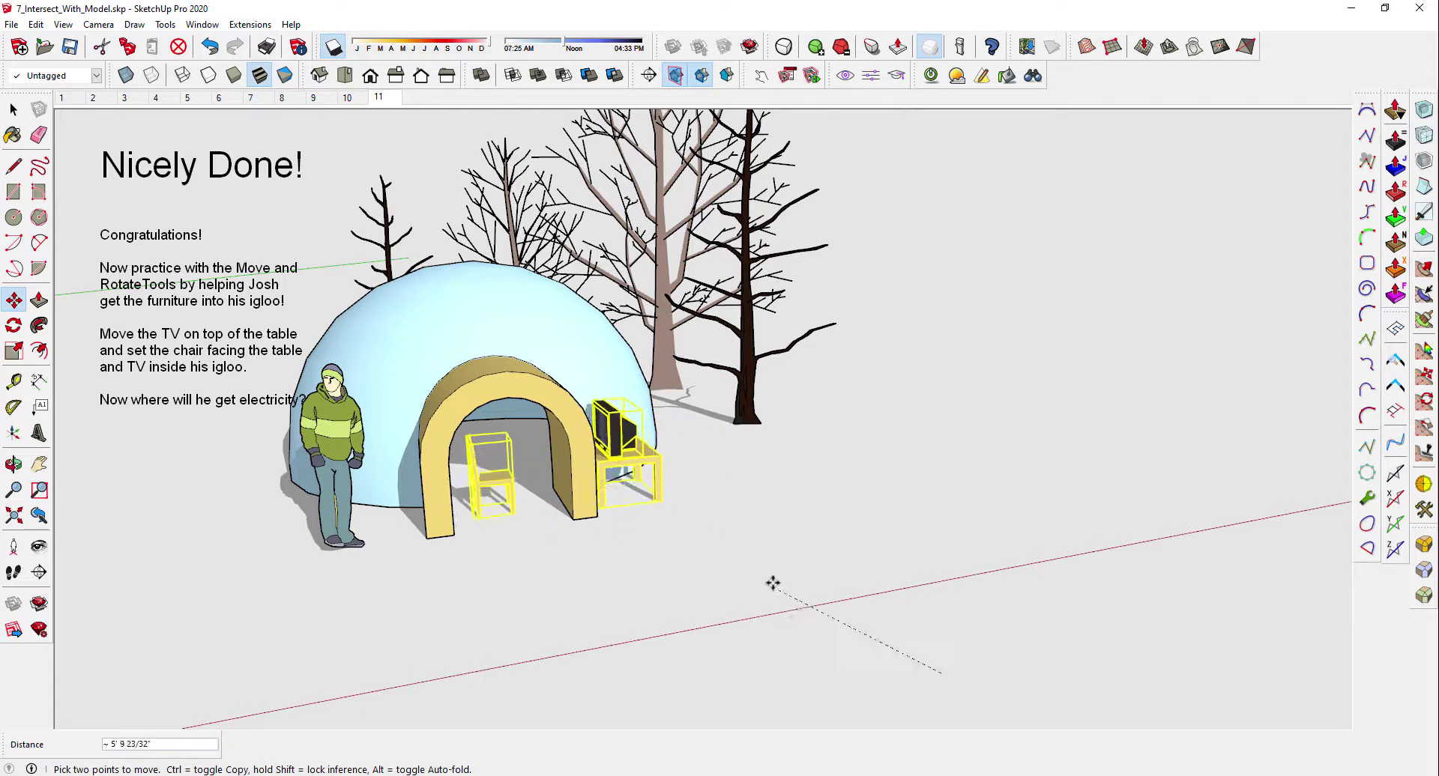
pyautogui.click(636, 517)
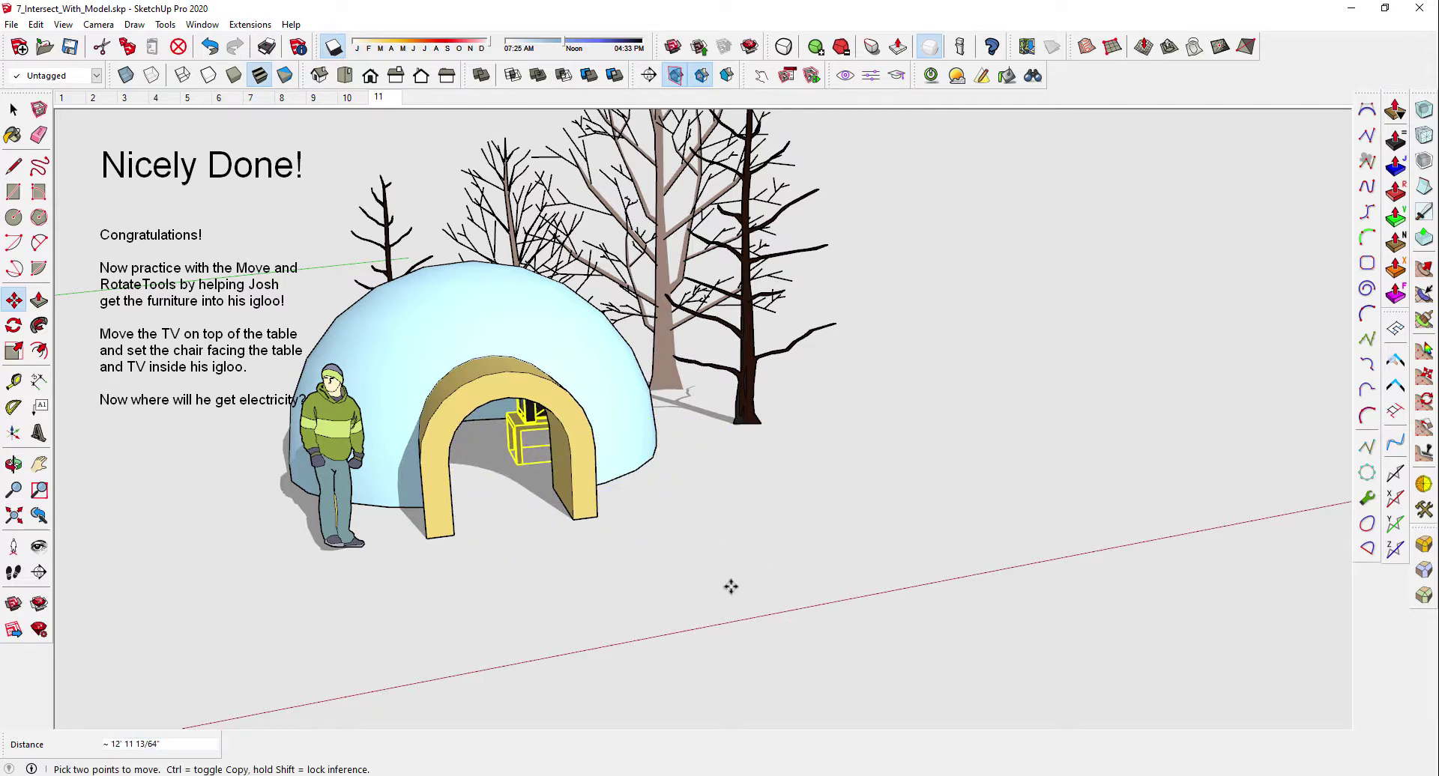
pyautogui.moveTo(729, 587); pyautogui.dragTo(1133, 622, button='middle')
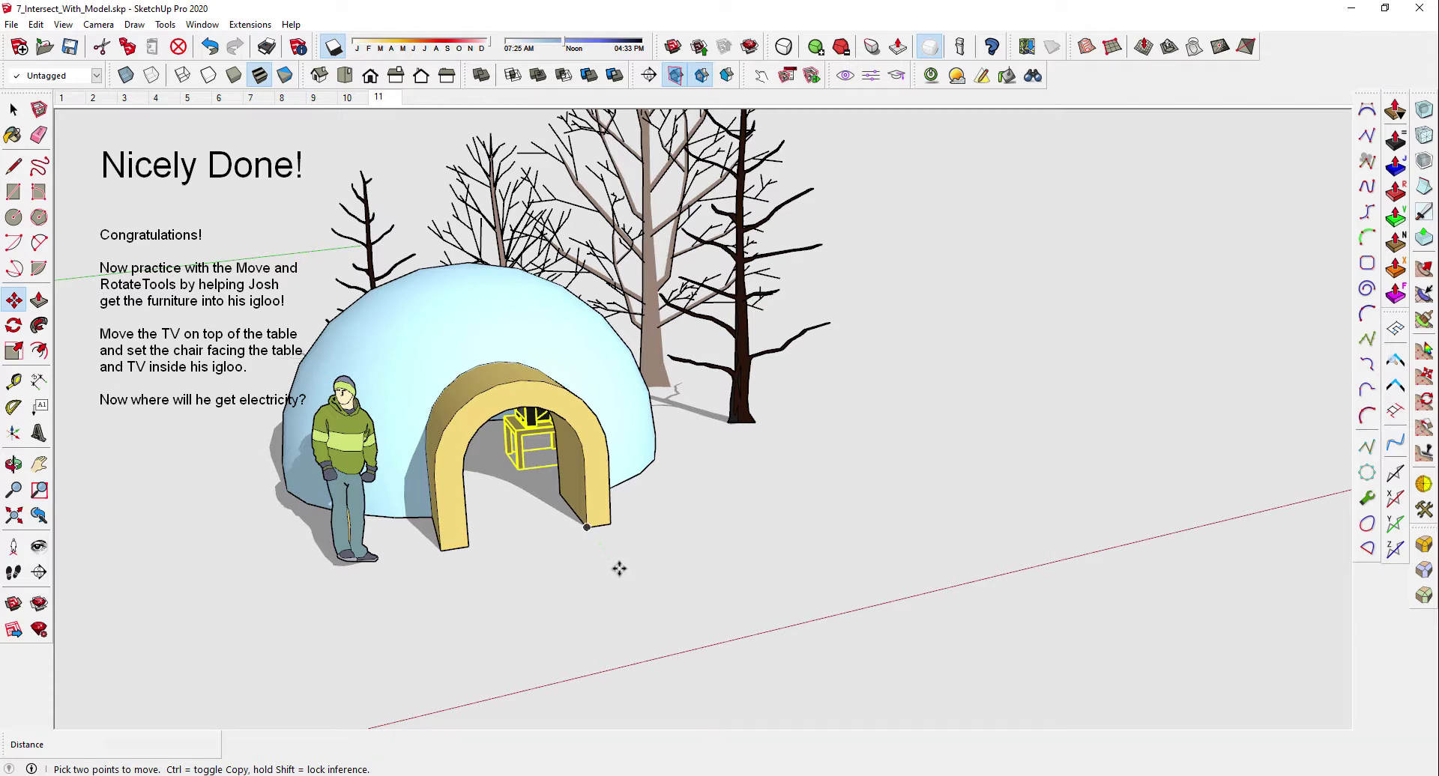
pyautogui.moveTo(620, 568); pyautogui.dragTo(536, 491, button='middle')
pyautogui.press('m')
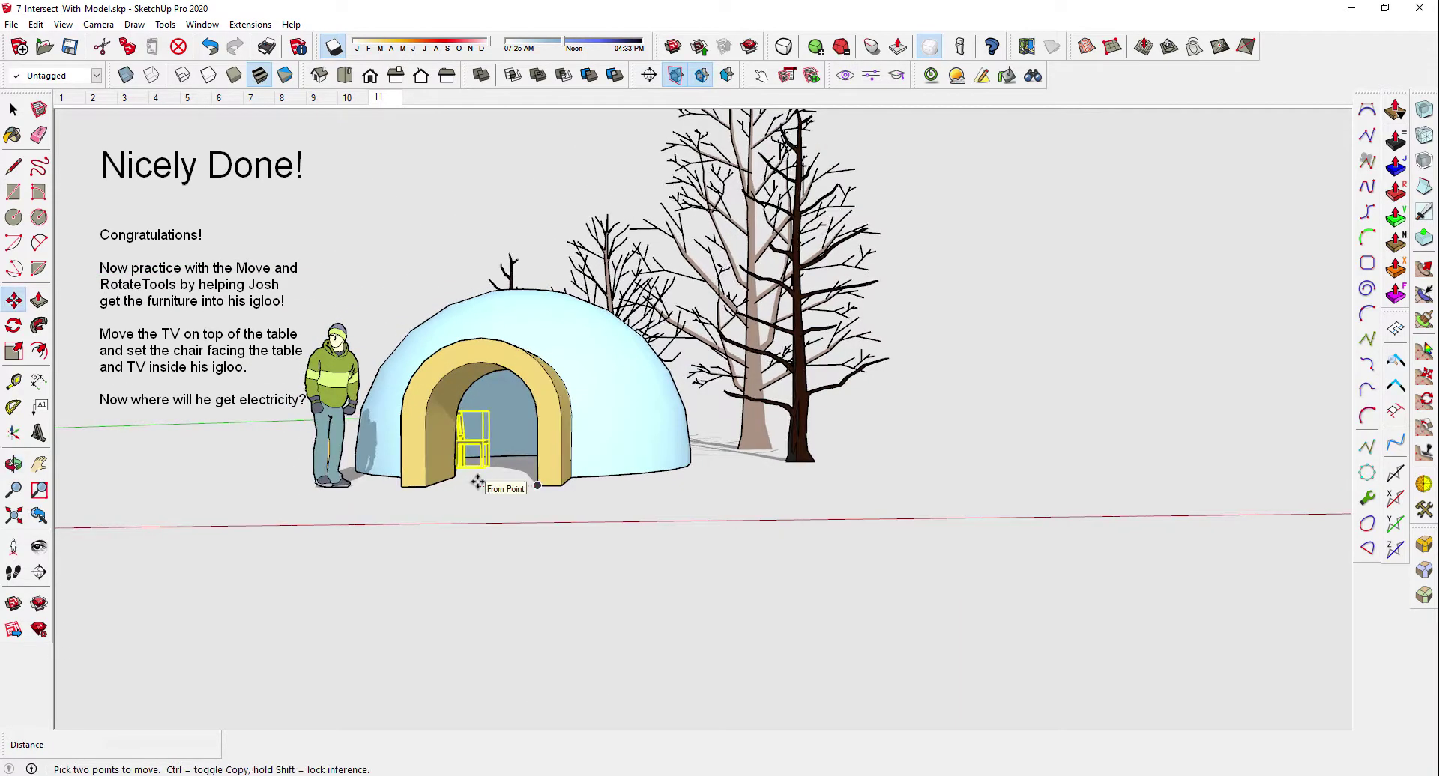
pyautogui.moveTo(475, 487); pyautogui.dragTo(626, 521, button='middle')
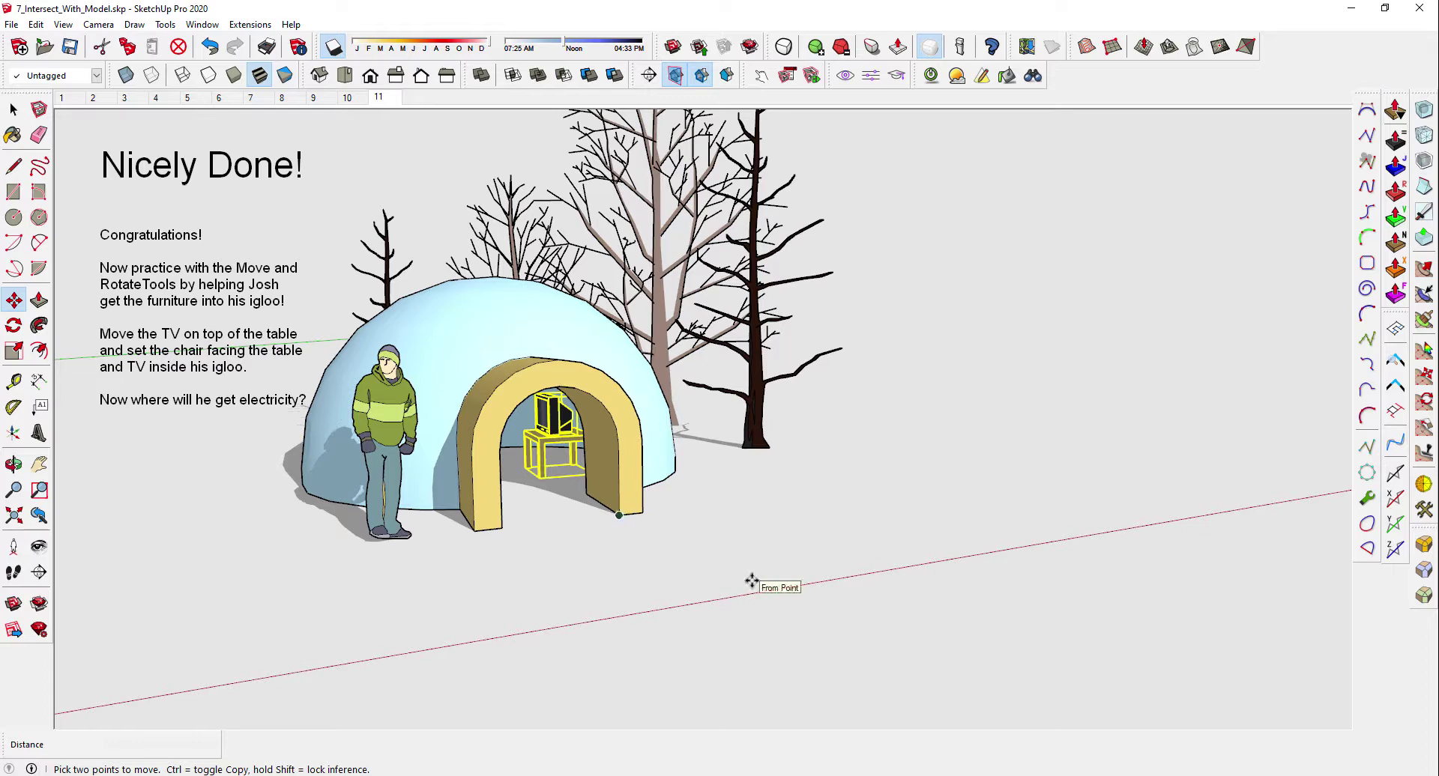